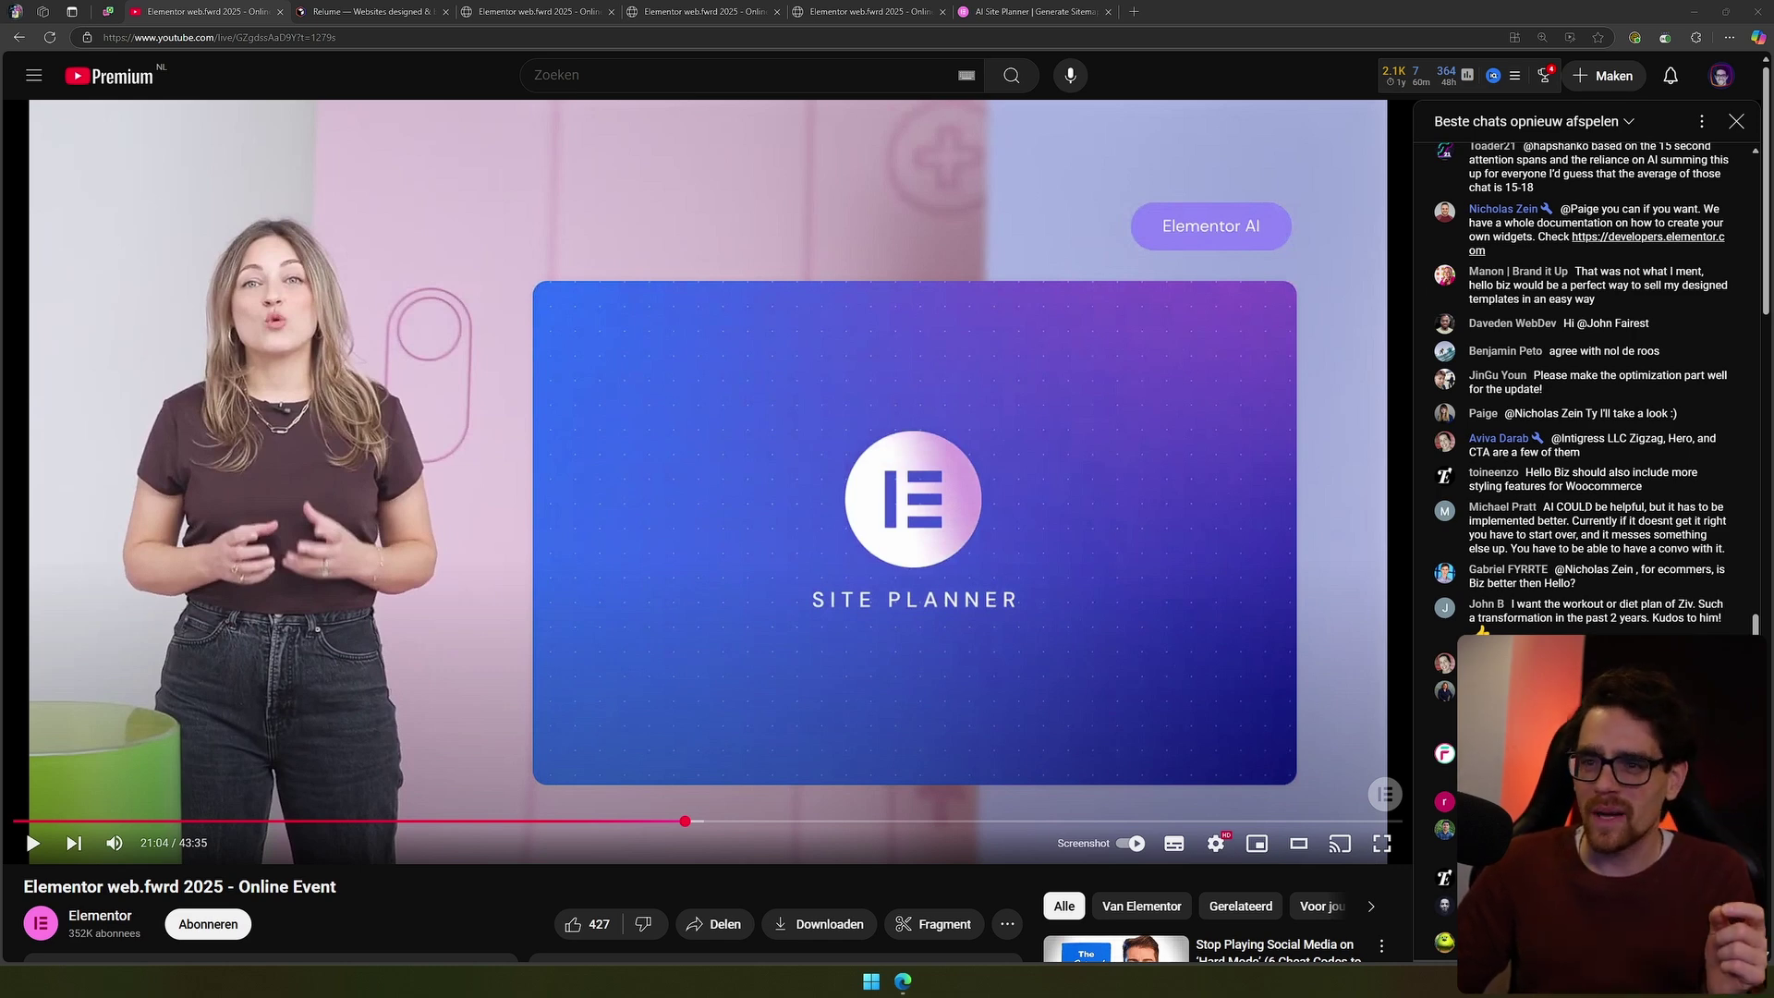
- Switch to the Relume tab and scroll through its homepage, then return to the top
left_click(383, 13)
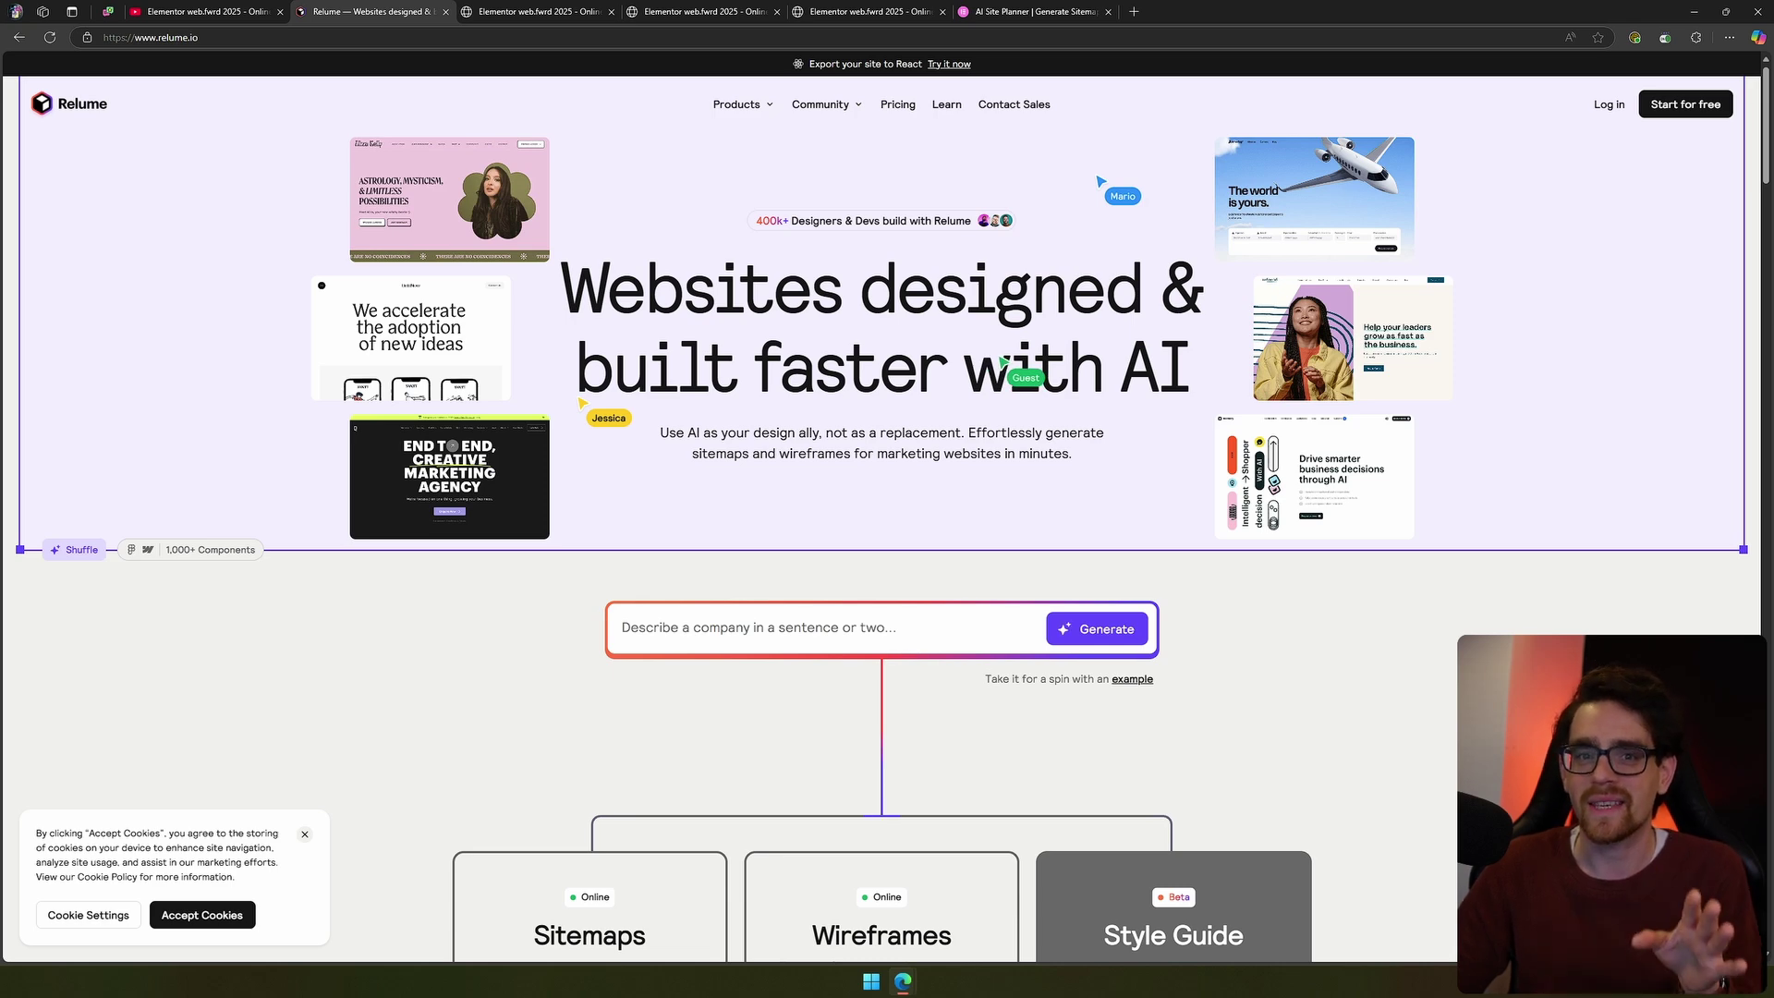
scroll(1173, 647, "down", 5)
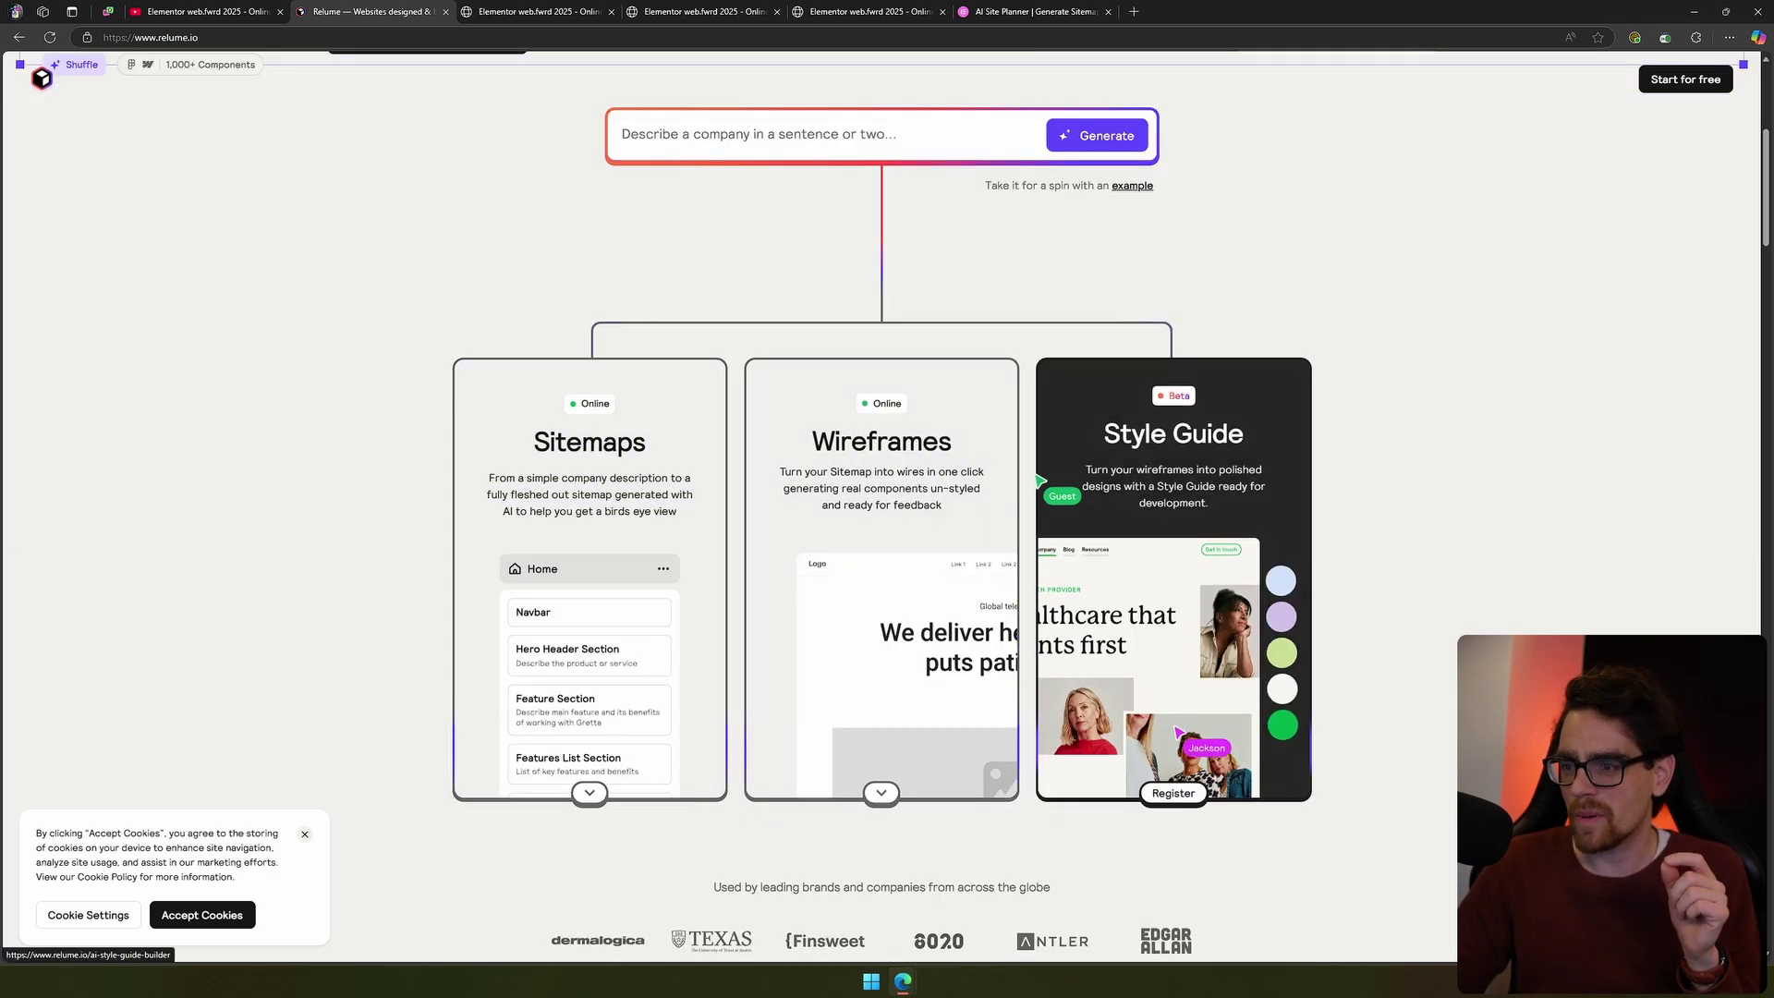
scroll(887, 508, "up", 3)
scroll(887, 508, "down", 3)
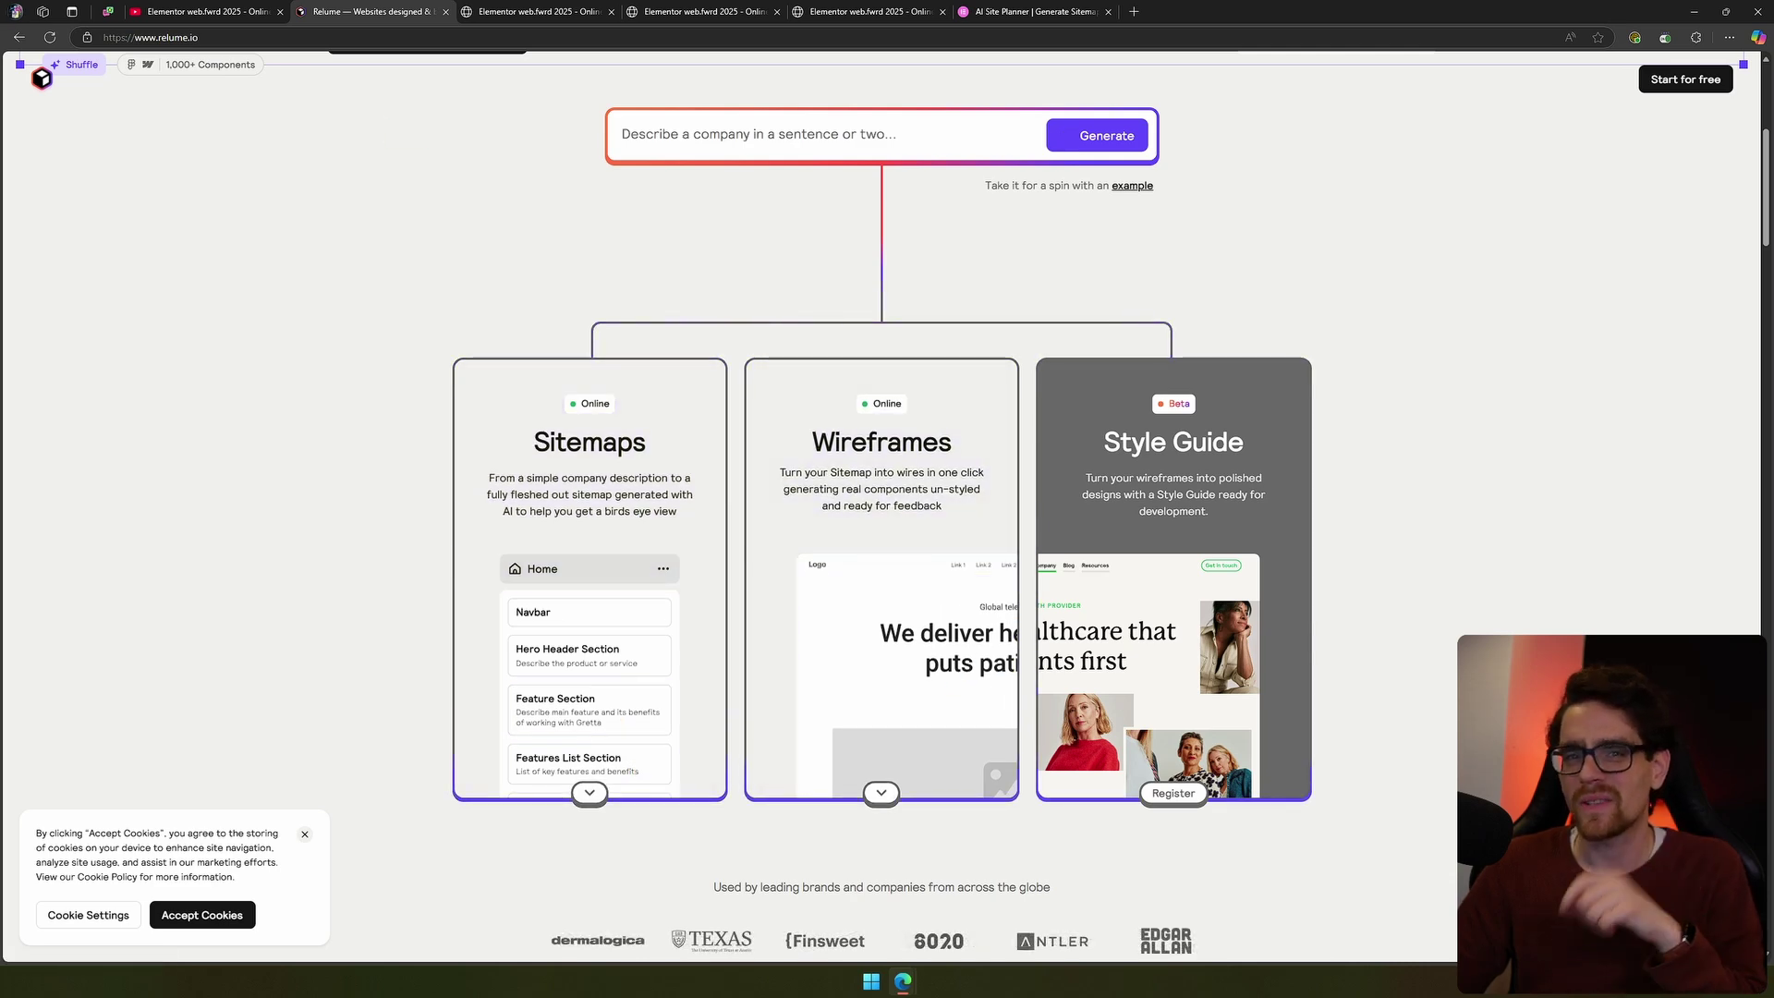
key("alt+Left")
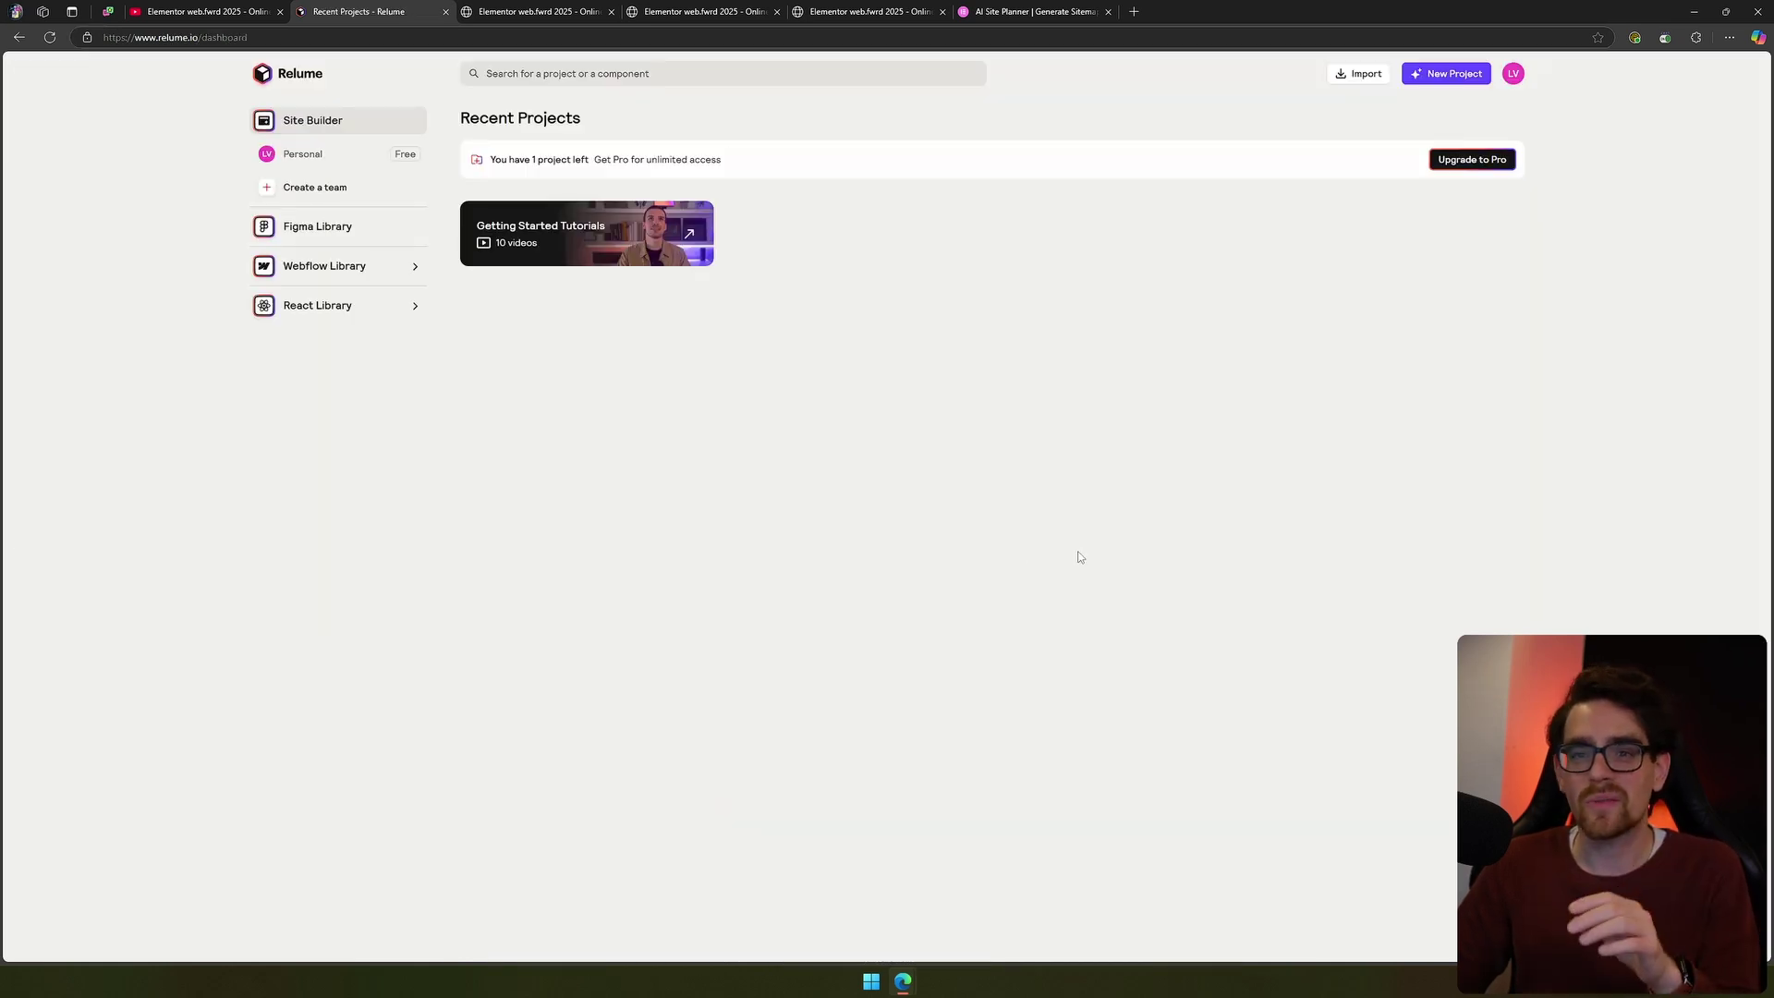
- Create a new Relume project and dismiss the welcome video to start building
left_click(1423, 77)
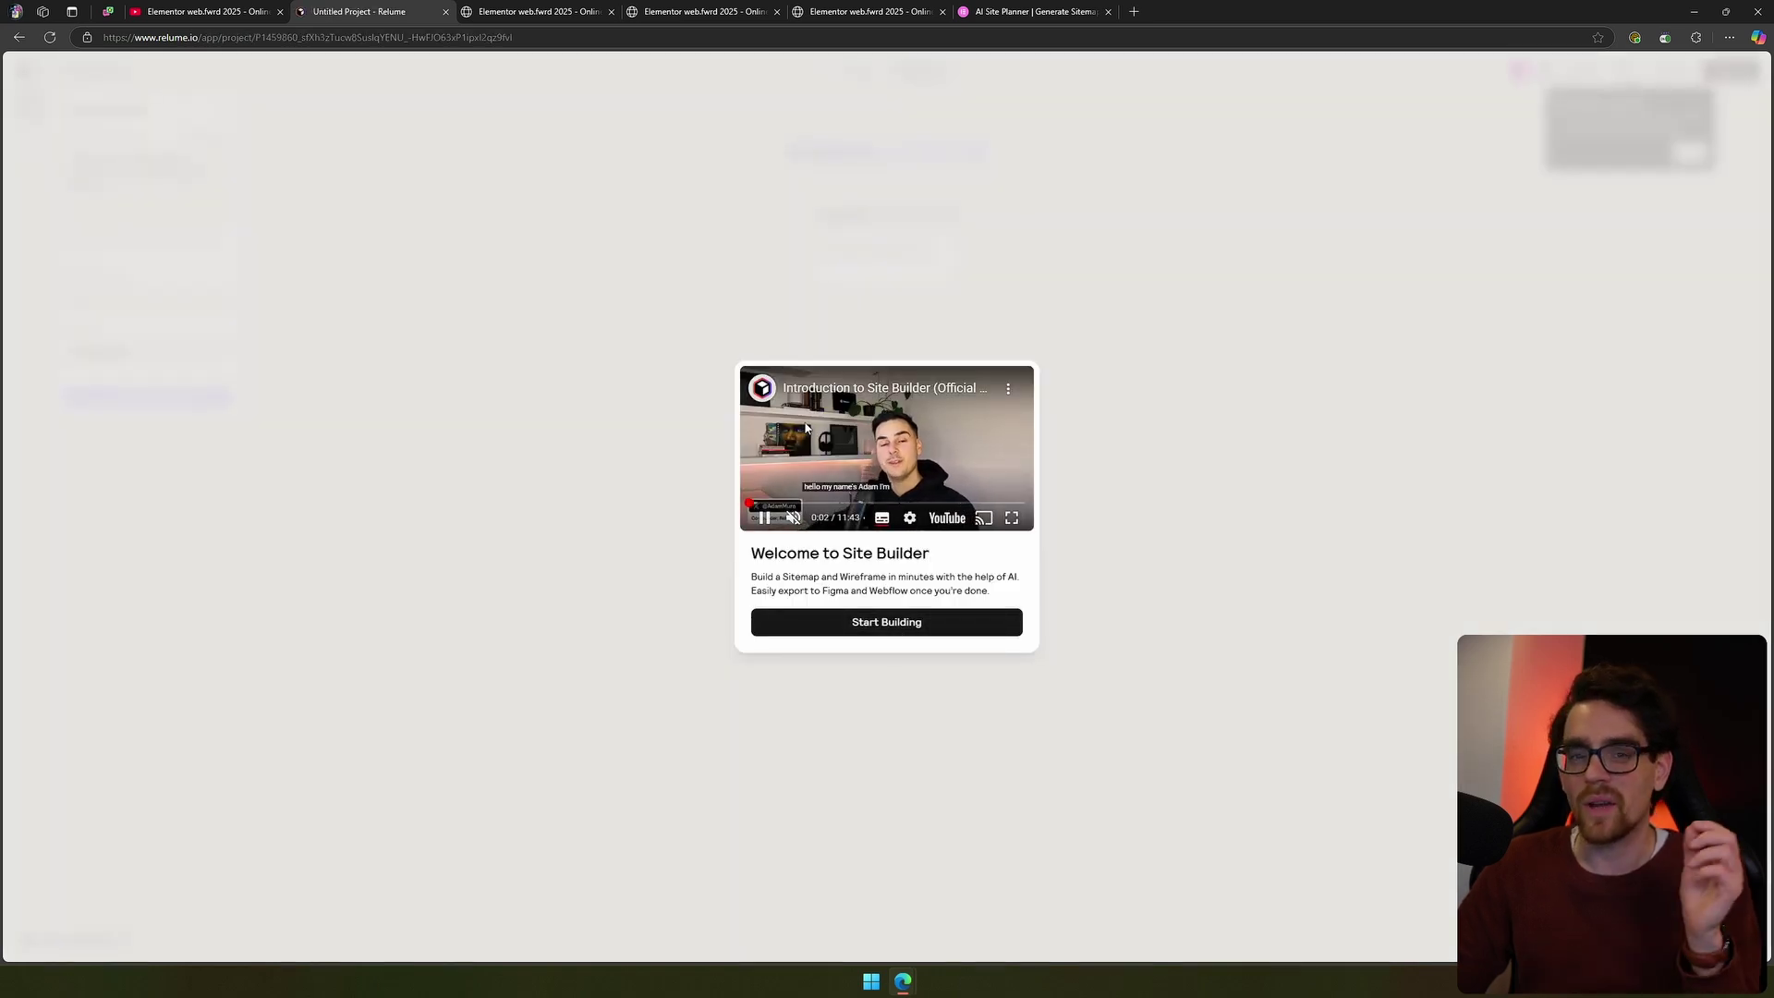
left_click(888, 633)
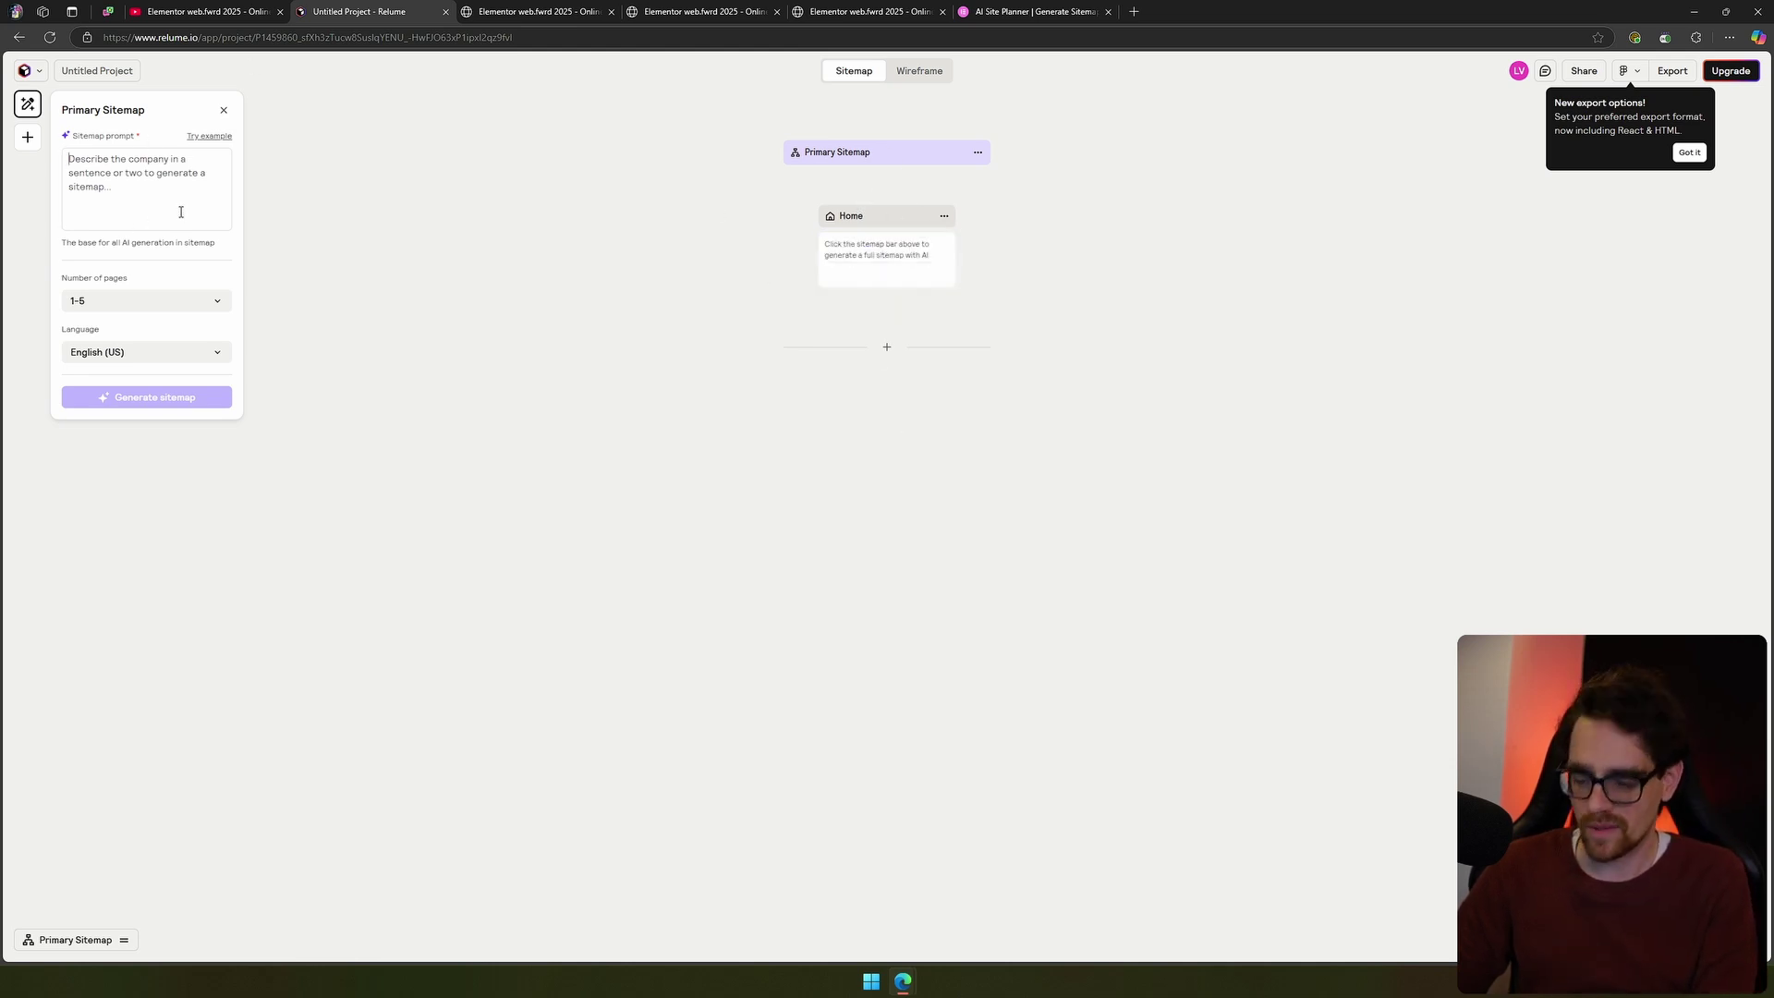
- Paste the YouTube web-building channel description as the prompt and generate the sitemap
type("a youtube website for a guy creating content around building websites with amazing tools")
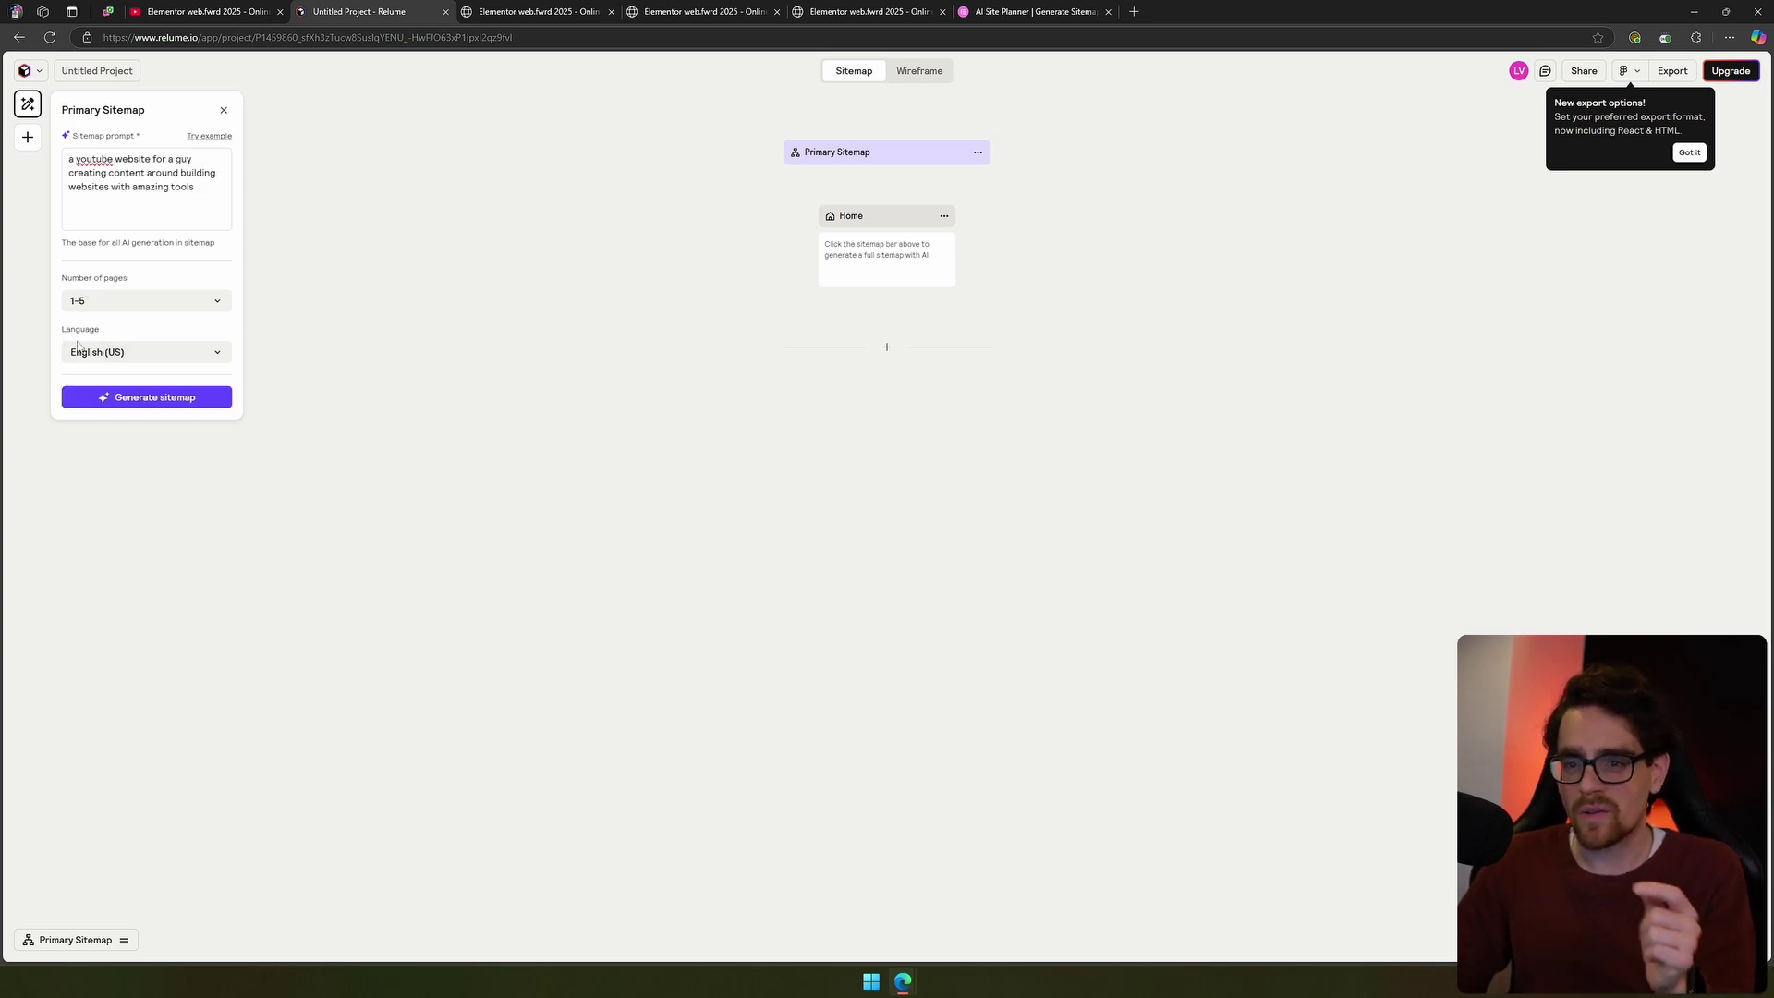
left_click(140, 399)
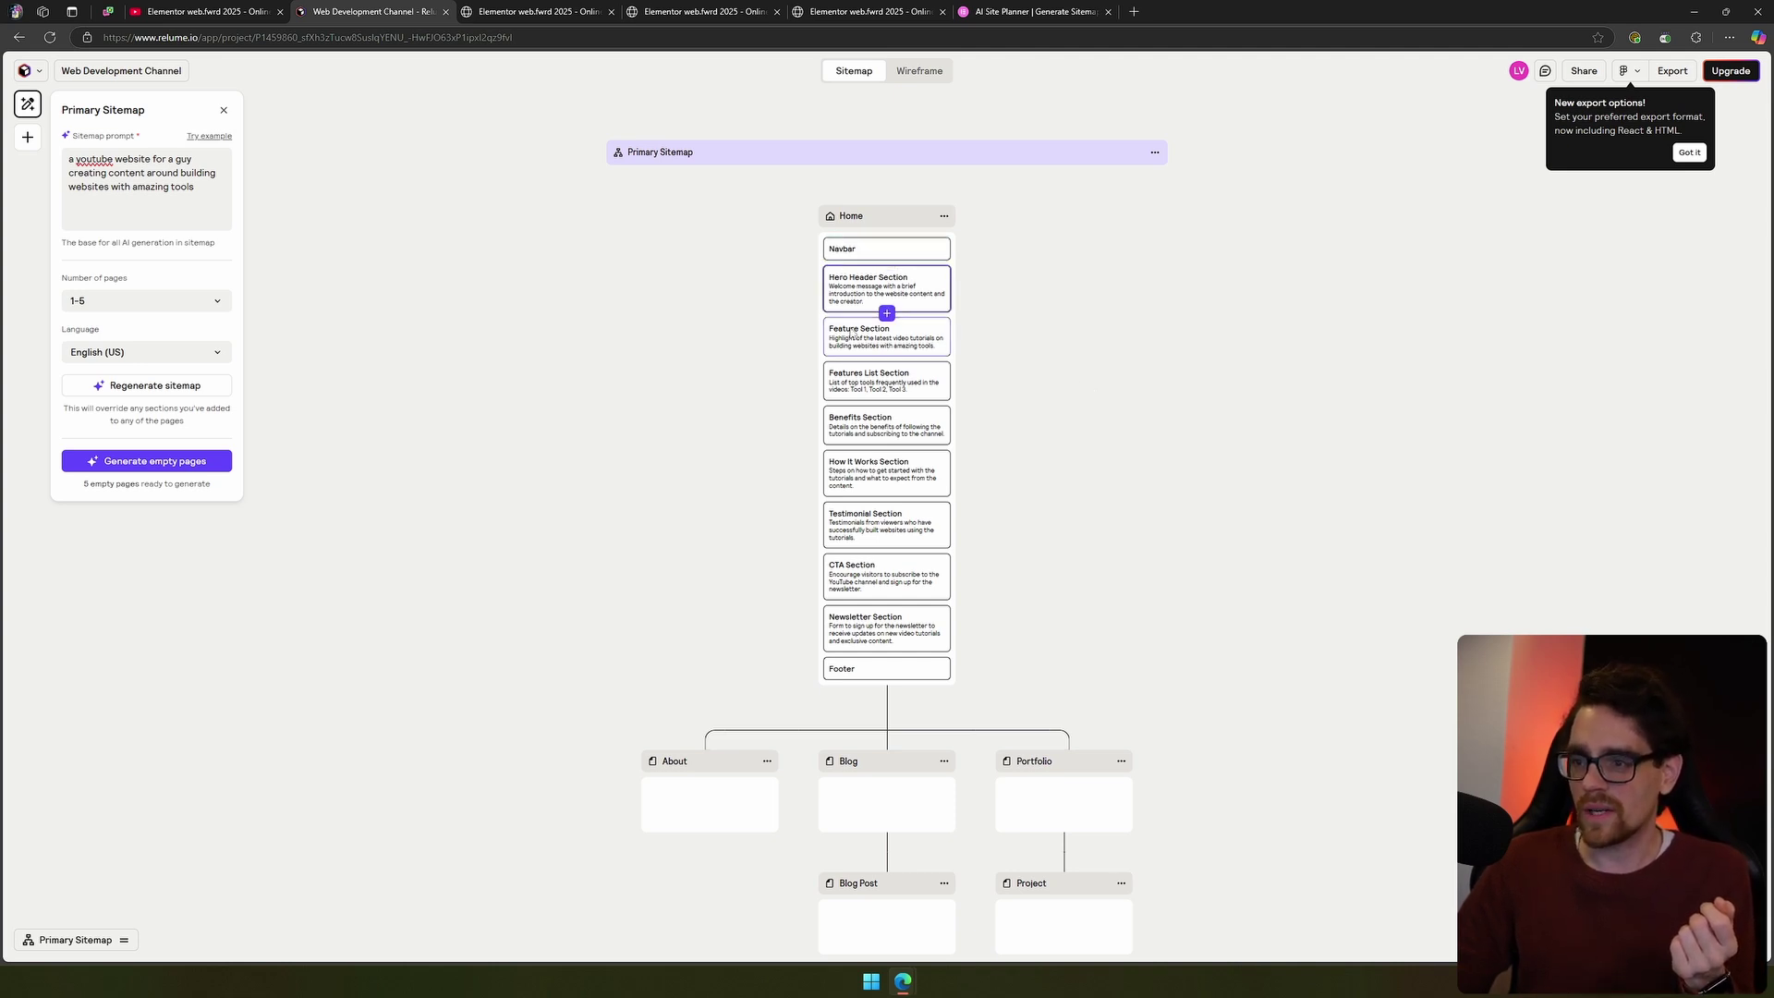
scroll(739, 545, "down", 2)
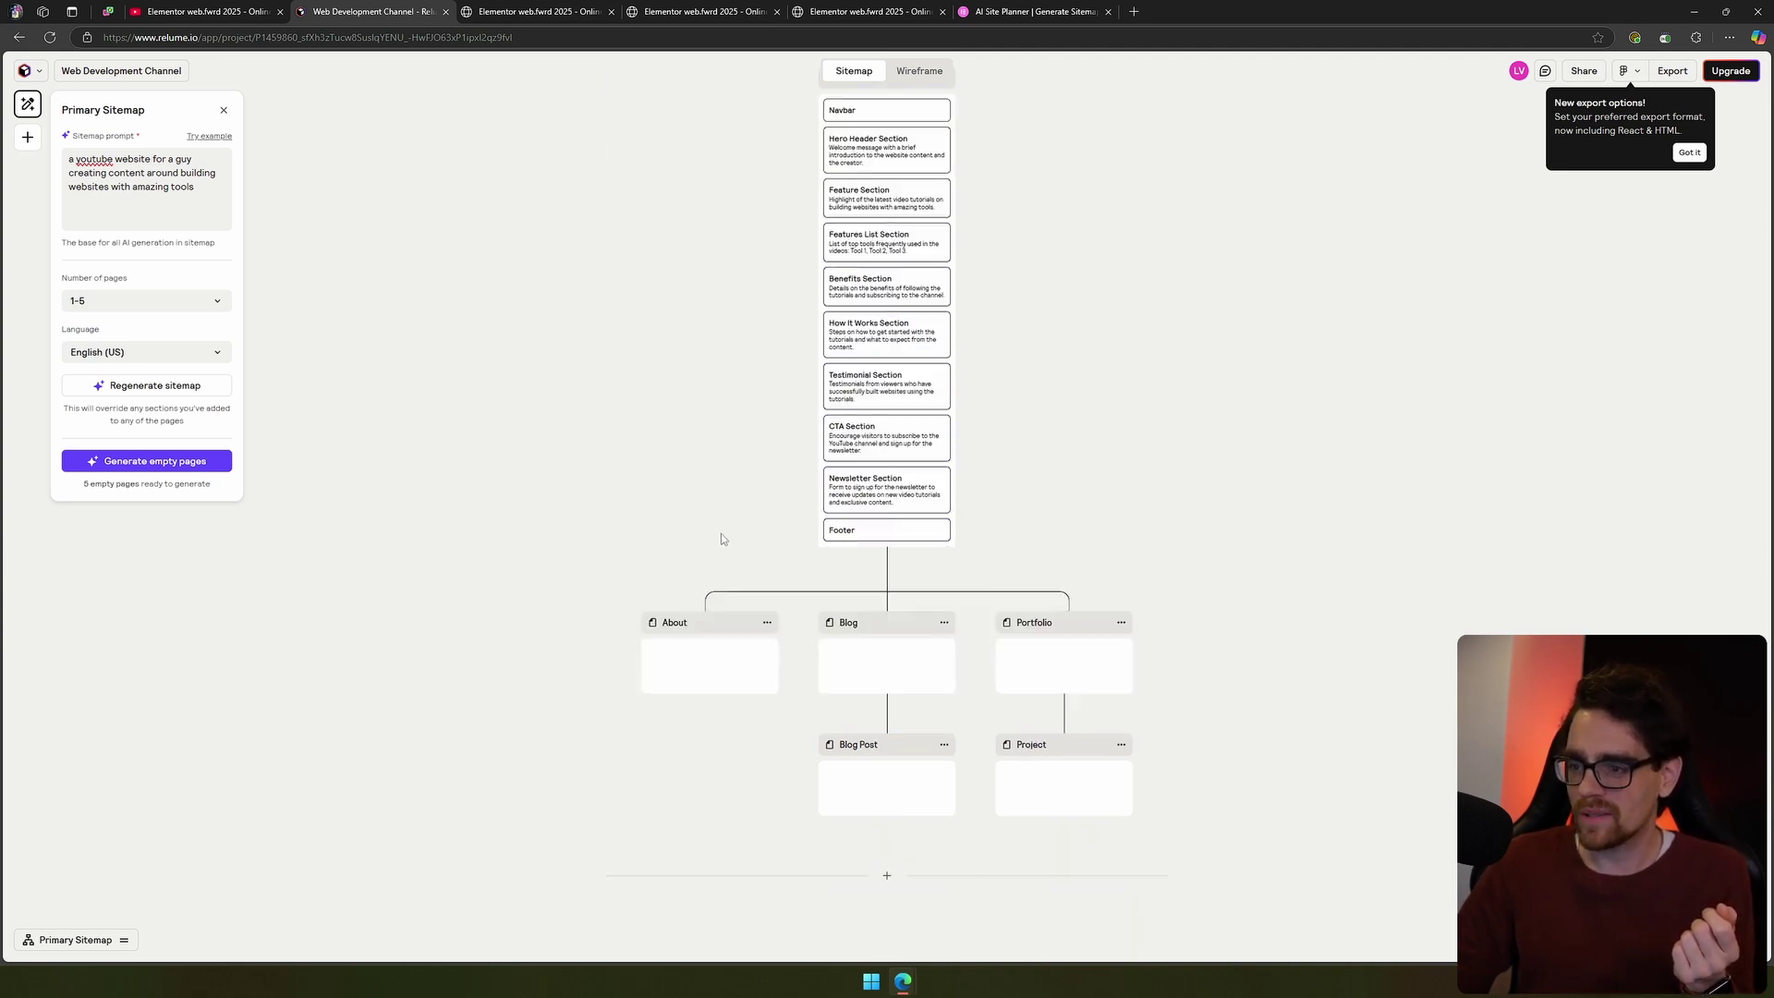
scroll(720, 534, "up", 2)
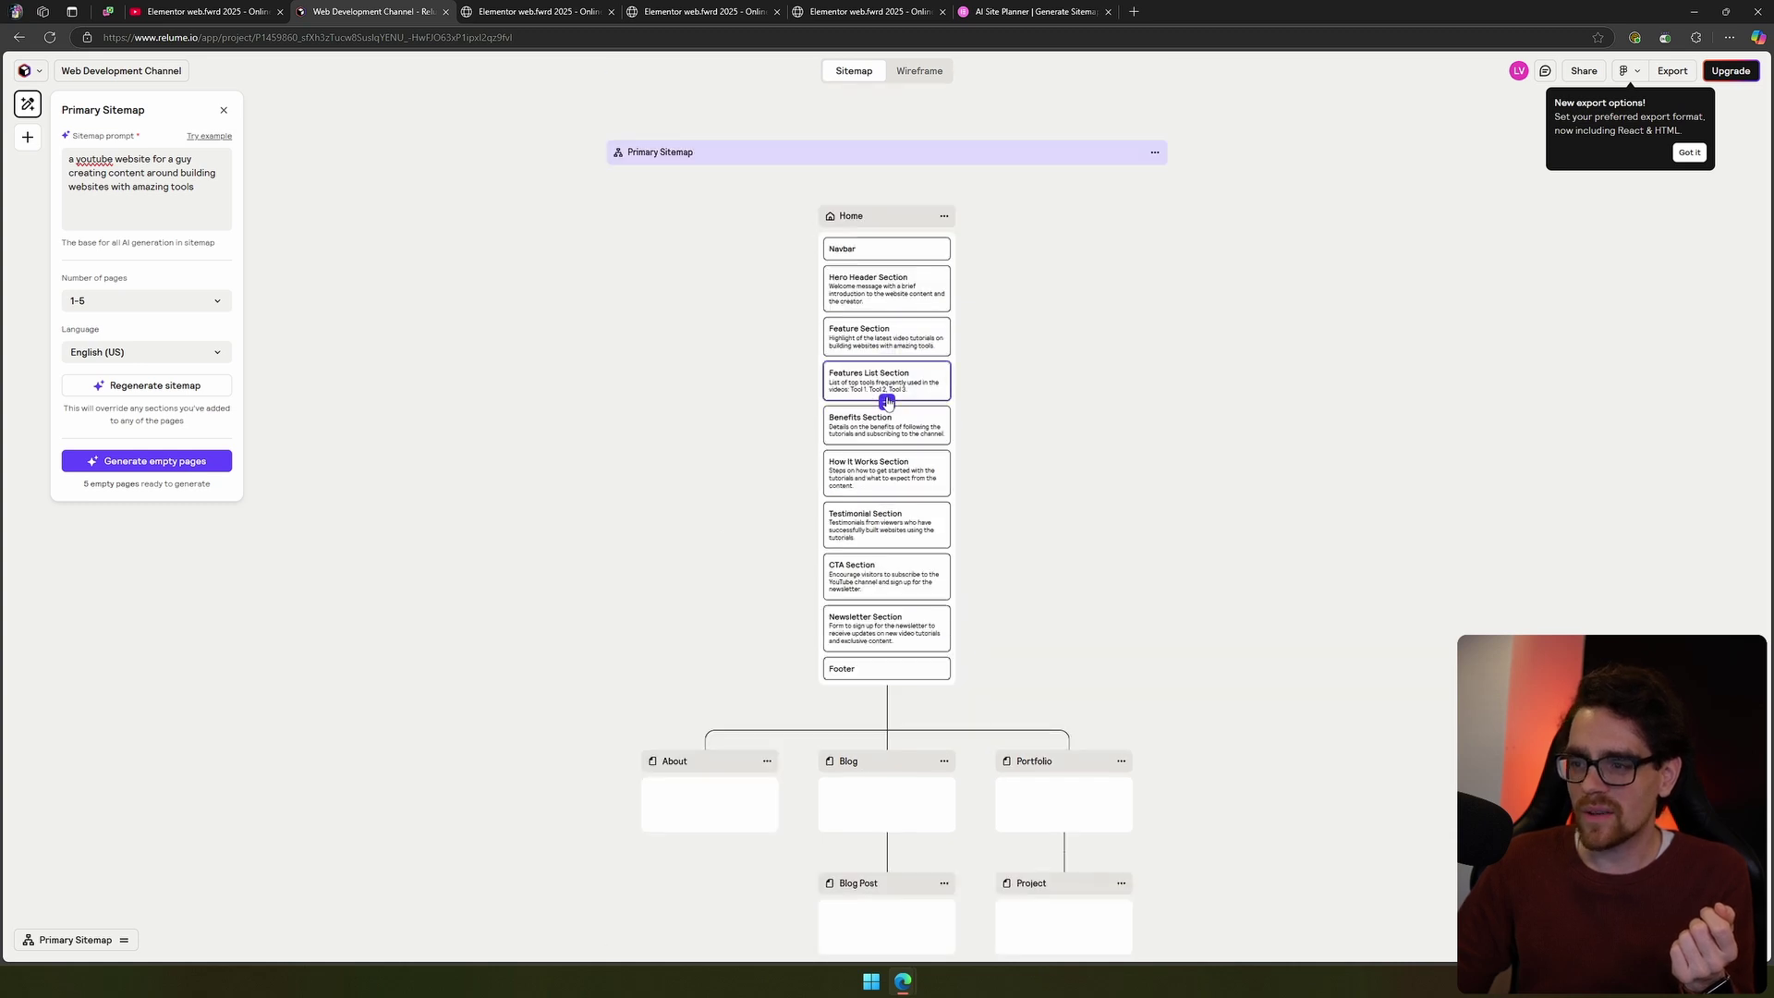
- Select the Home page's Features List Section card and look over its section settings
left_click(900, 374)
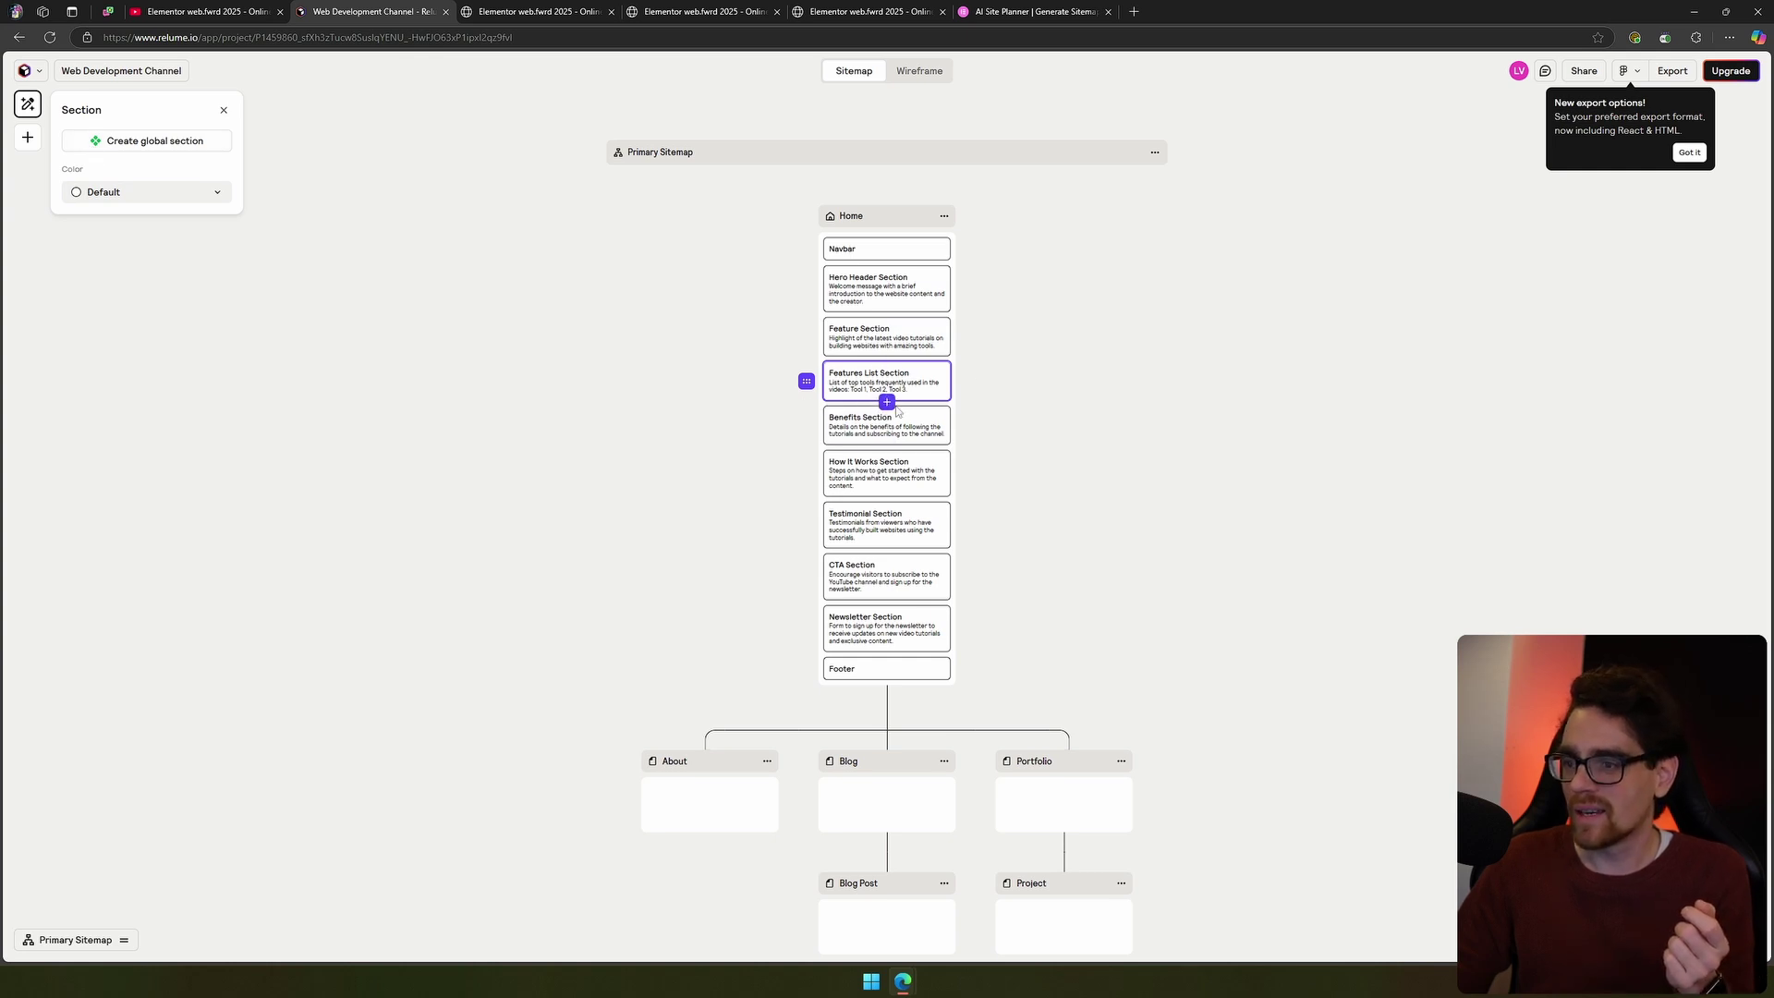
scroll(734, 595, "down", 4)
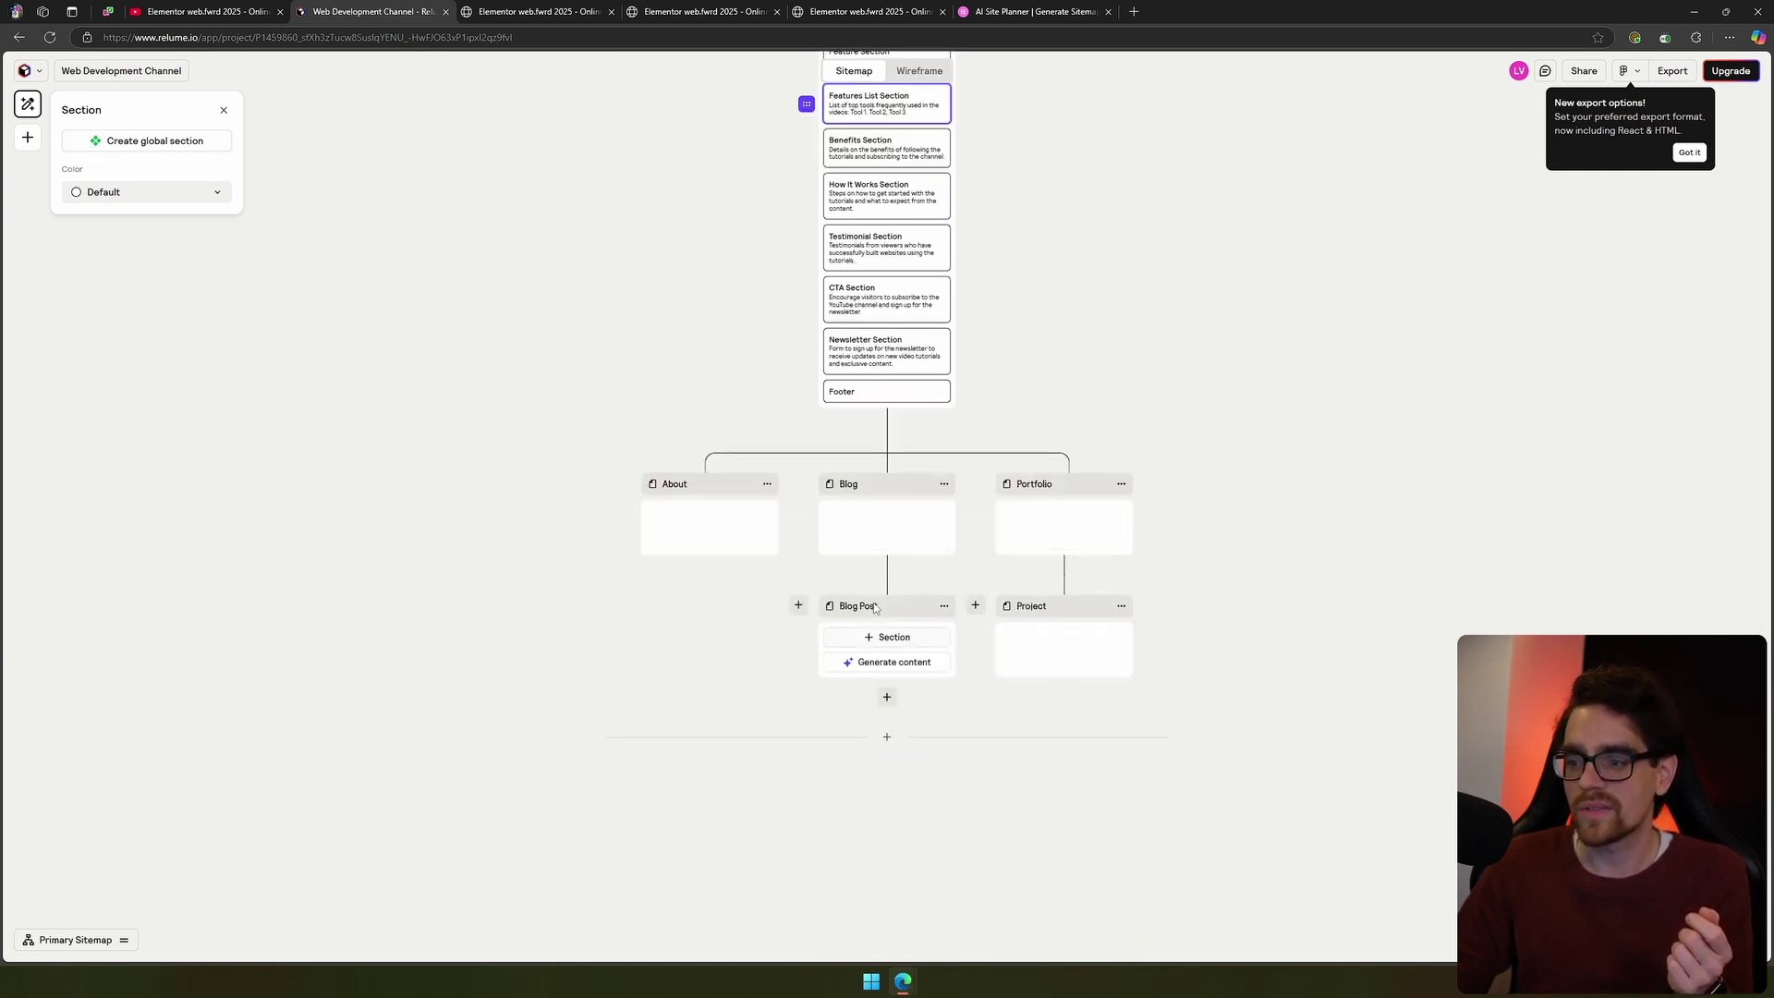
scroll(1062, 394, "up", 5)
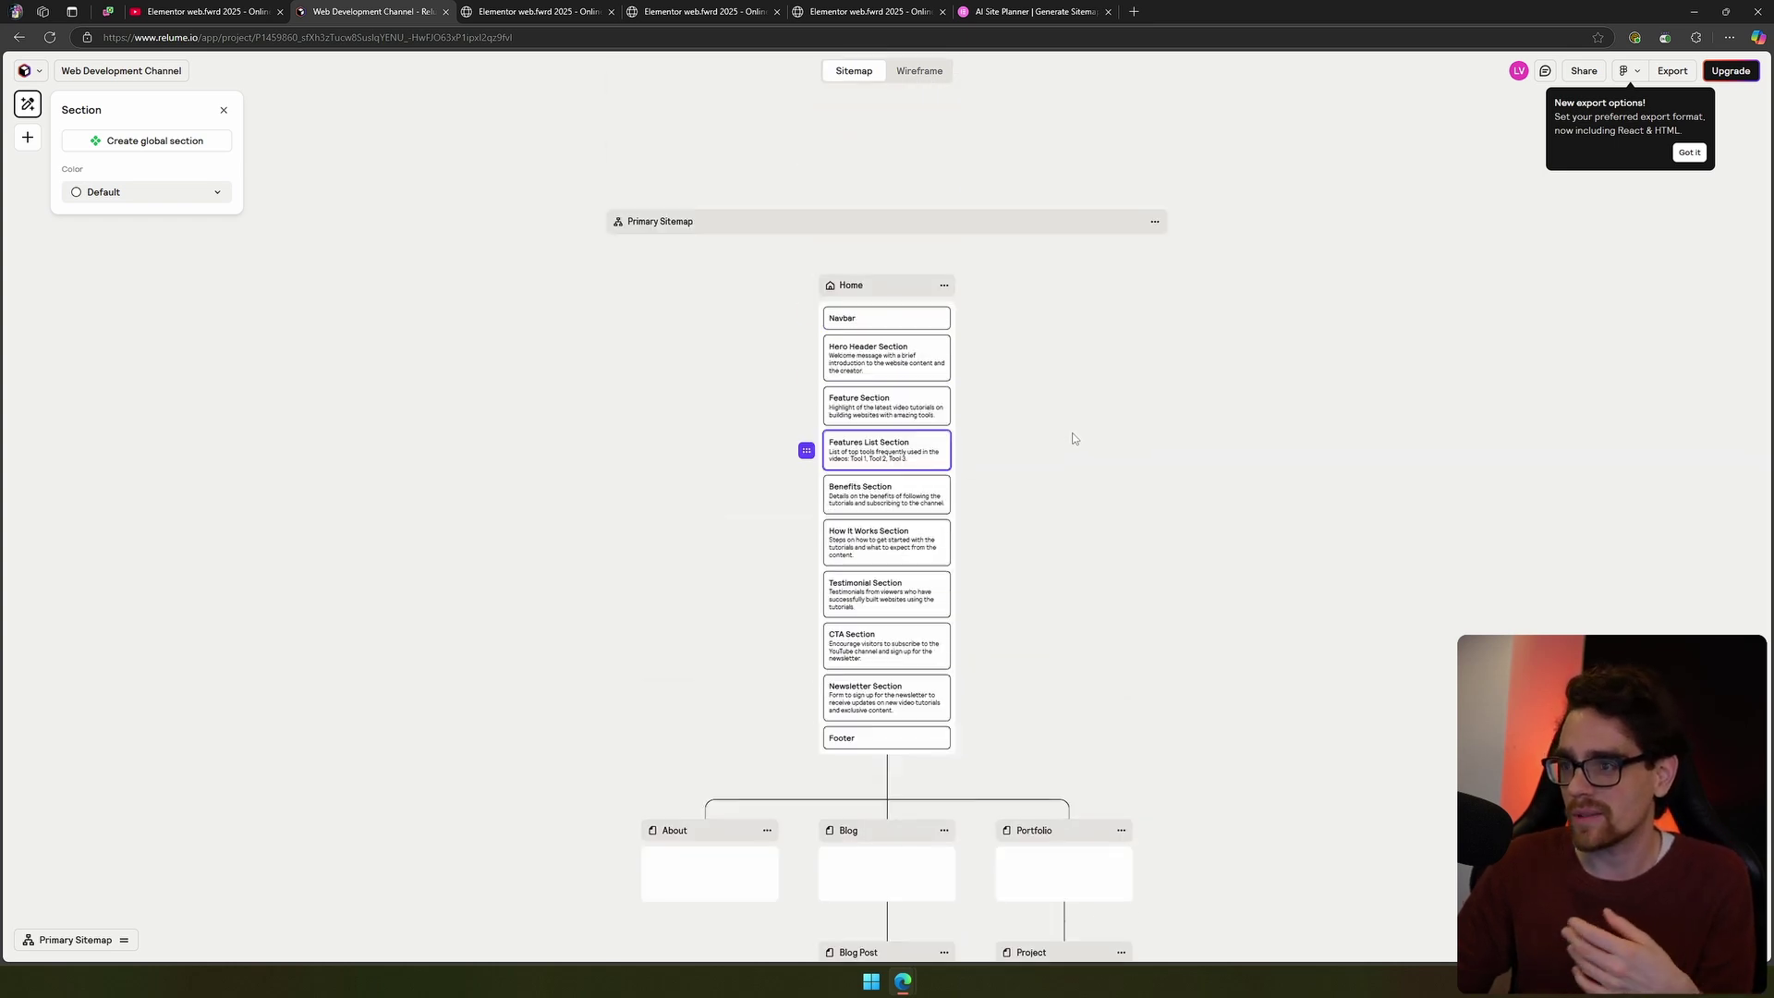
scroll(1054, 360, "down", 3)
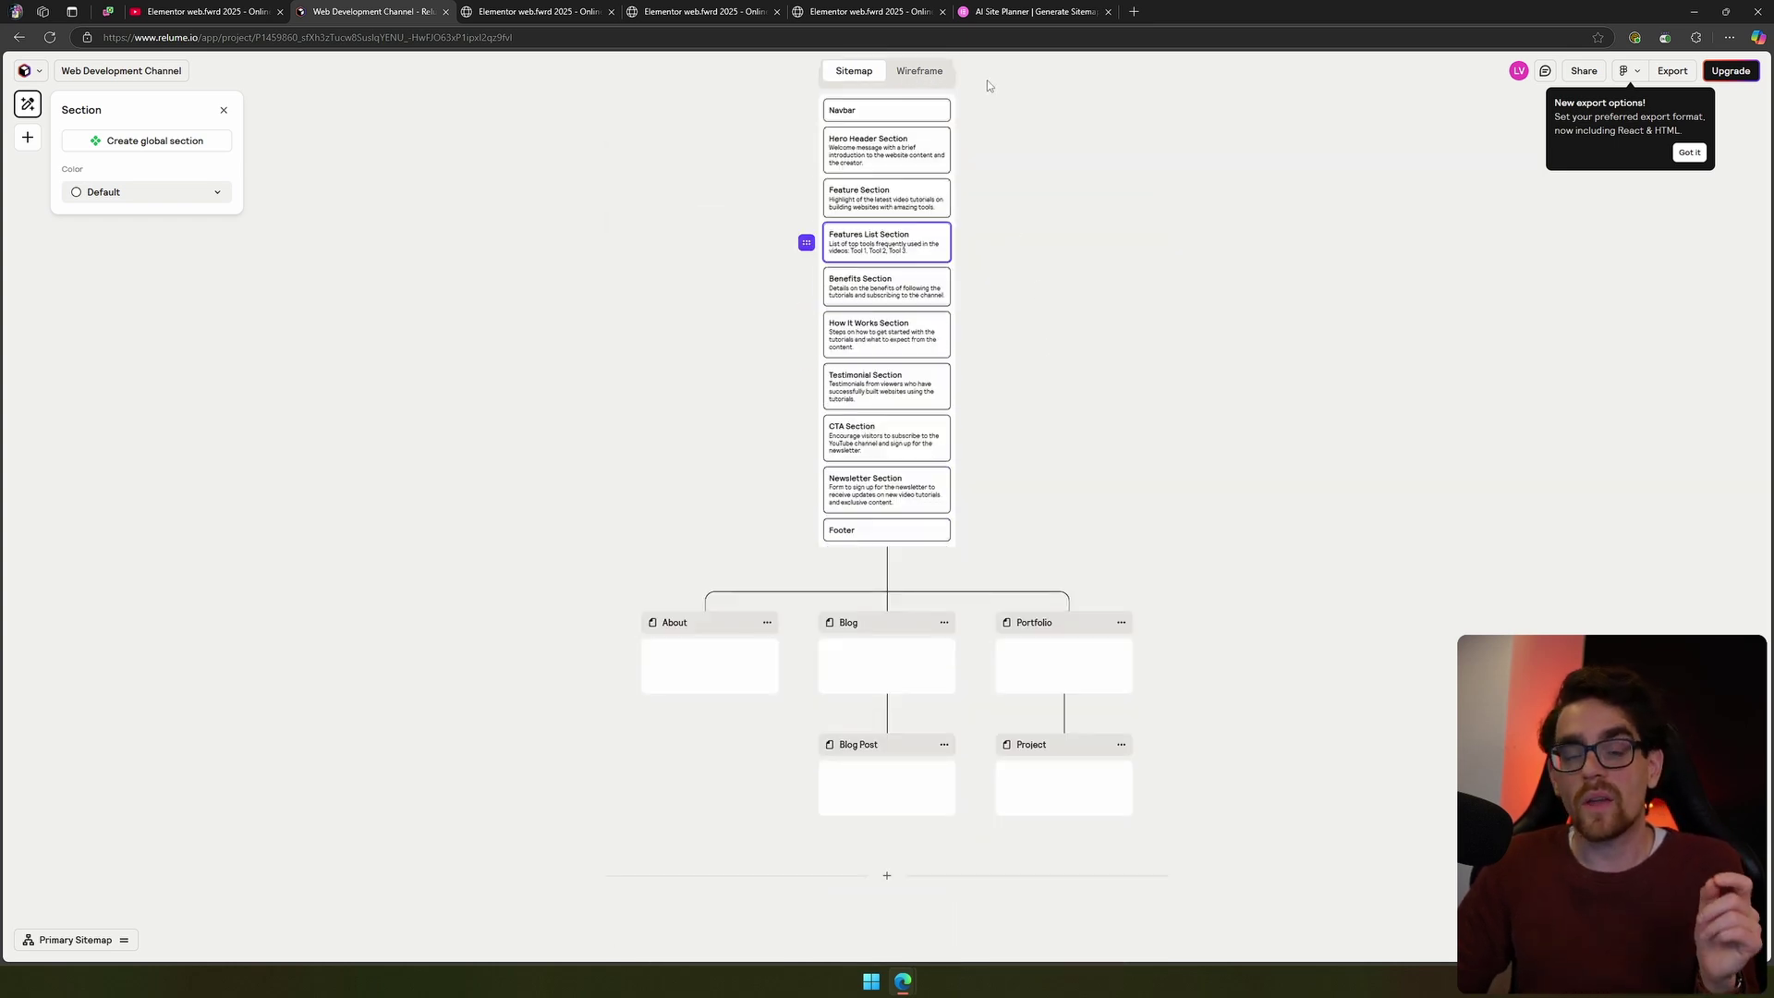
- Browse the generated pages in Wireframe view, then open the saved Elementor screenshot tab
left_click(924, 74)
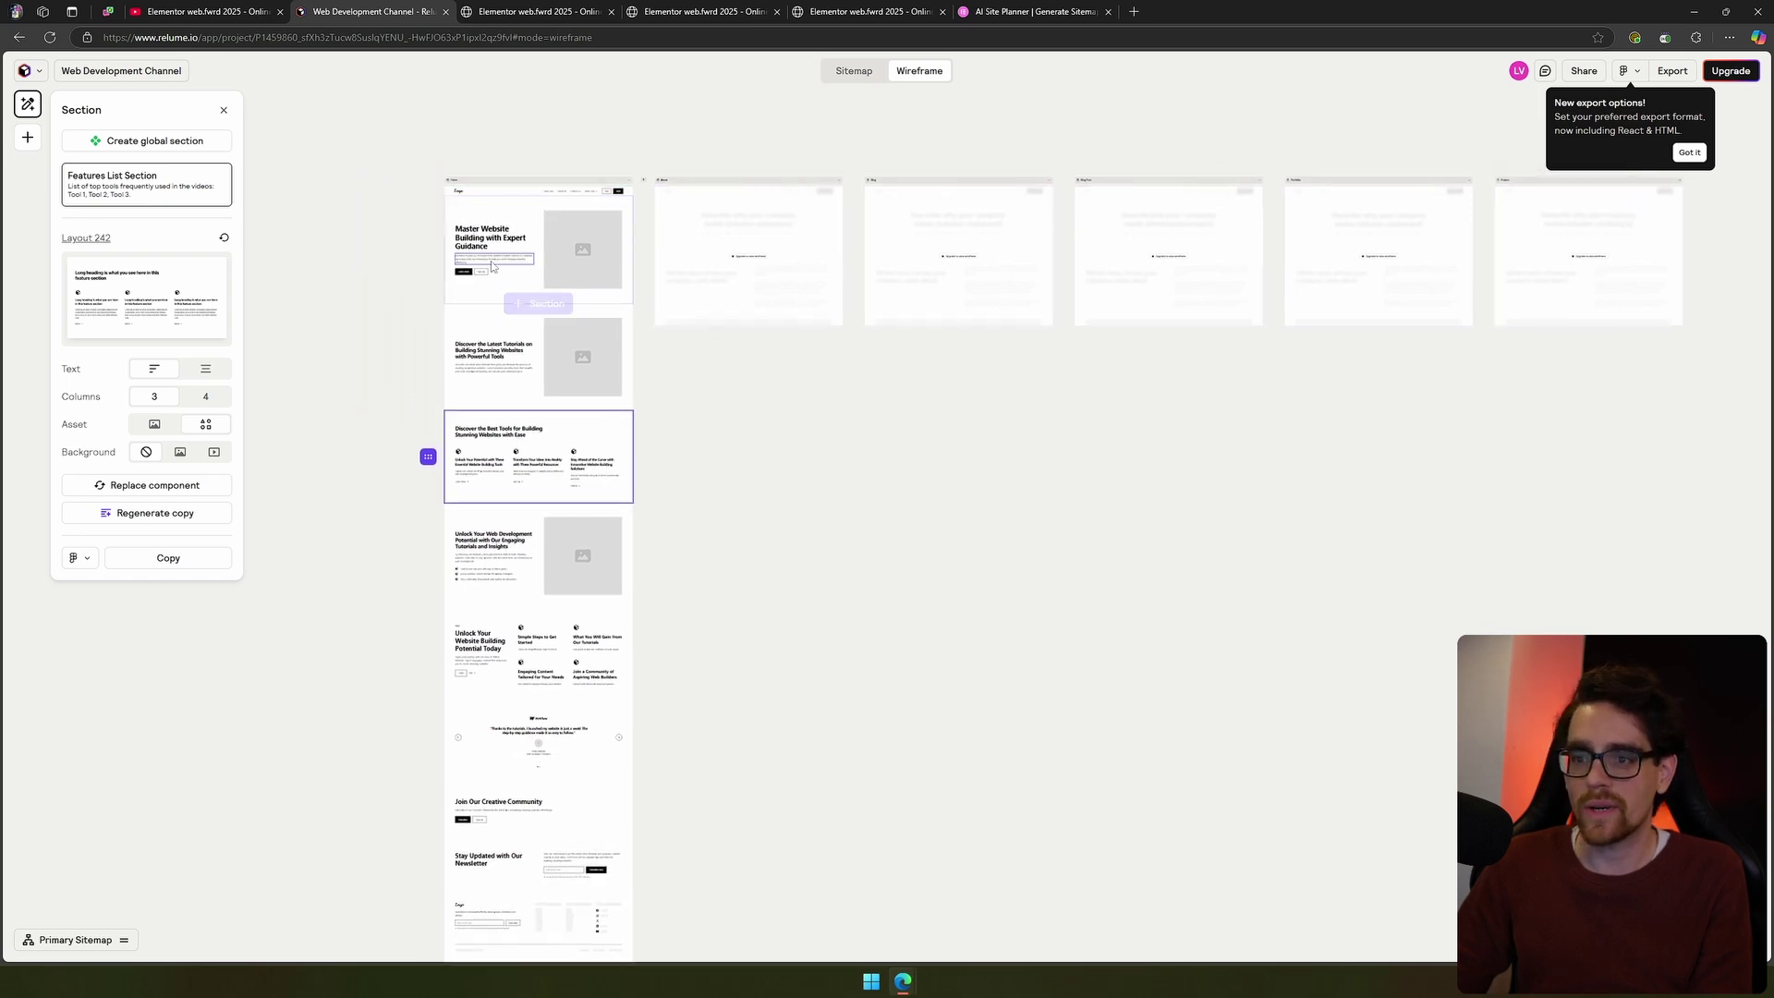
scroll(606, 216, "up", 10)
scroll(575, 169, "down", 5)
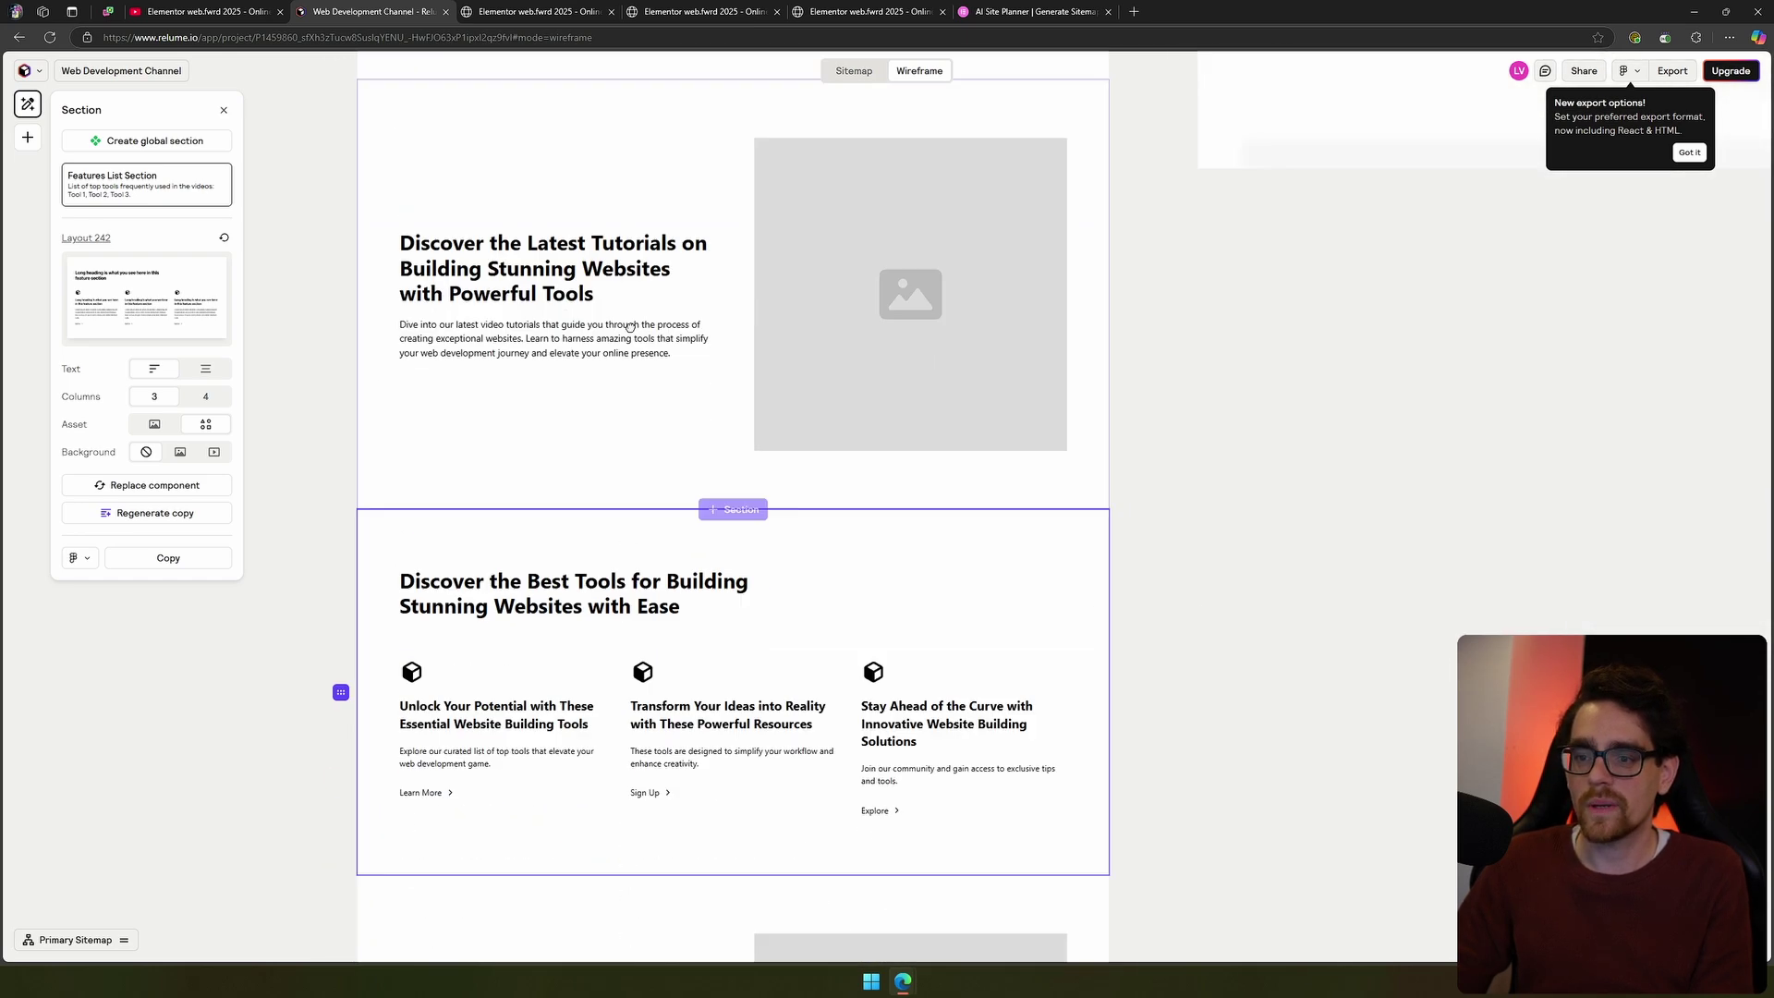
scroll(388, 270, "down", 10)
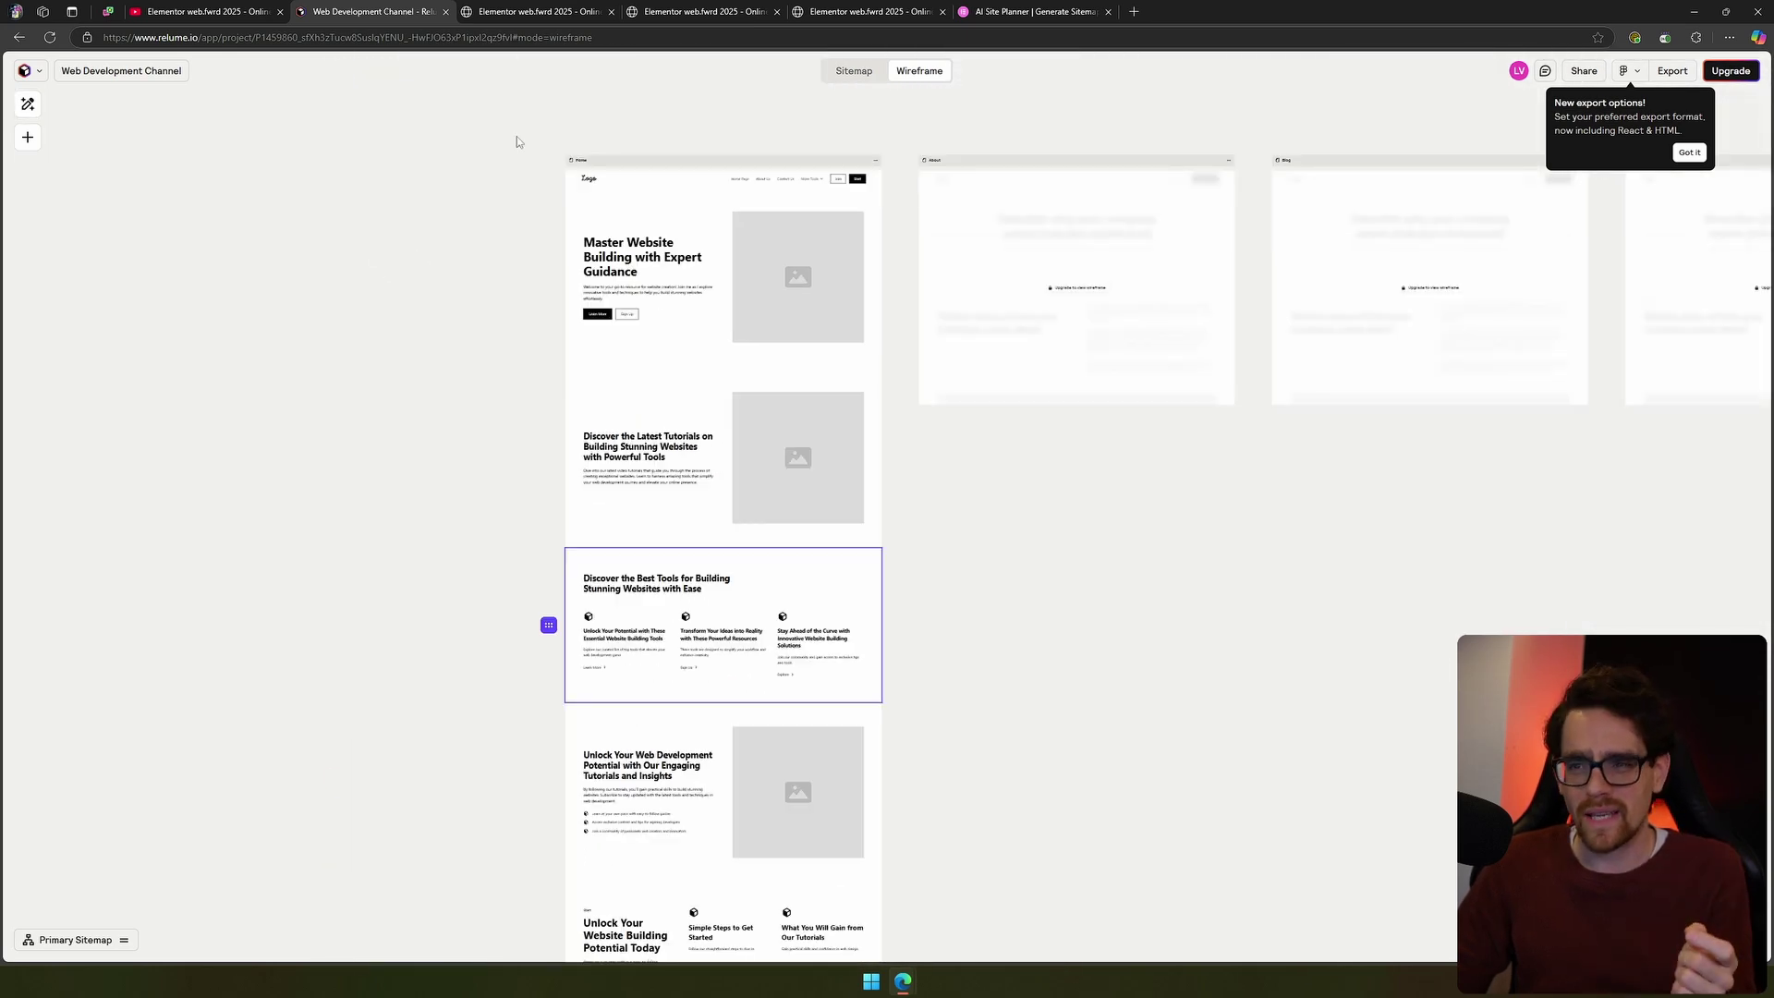
left_click(536, 11)
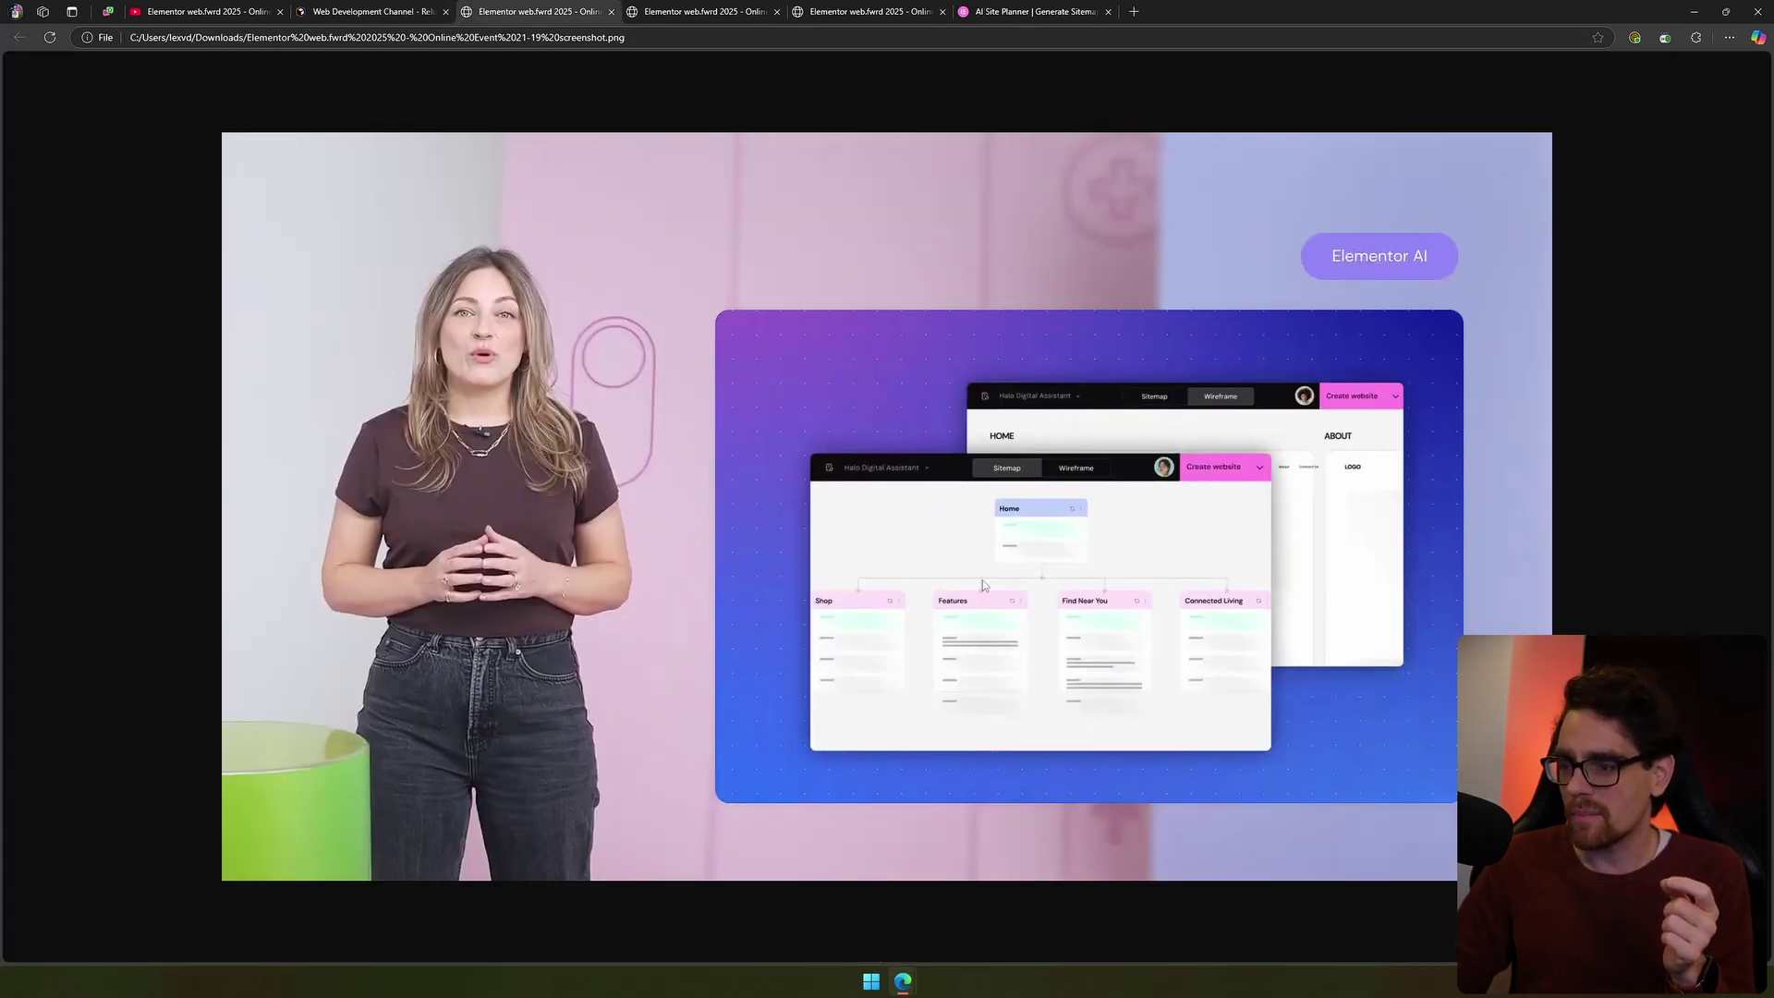
- Look through the Site Planner sitemap and wireframe screenshots, zooming the wireframe one to 175%
scroll(1162, 611, "up", 3)
scroll(1162, 612, "down", 1)
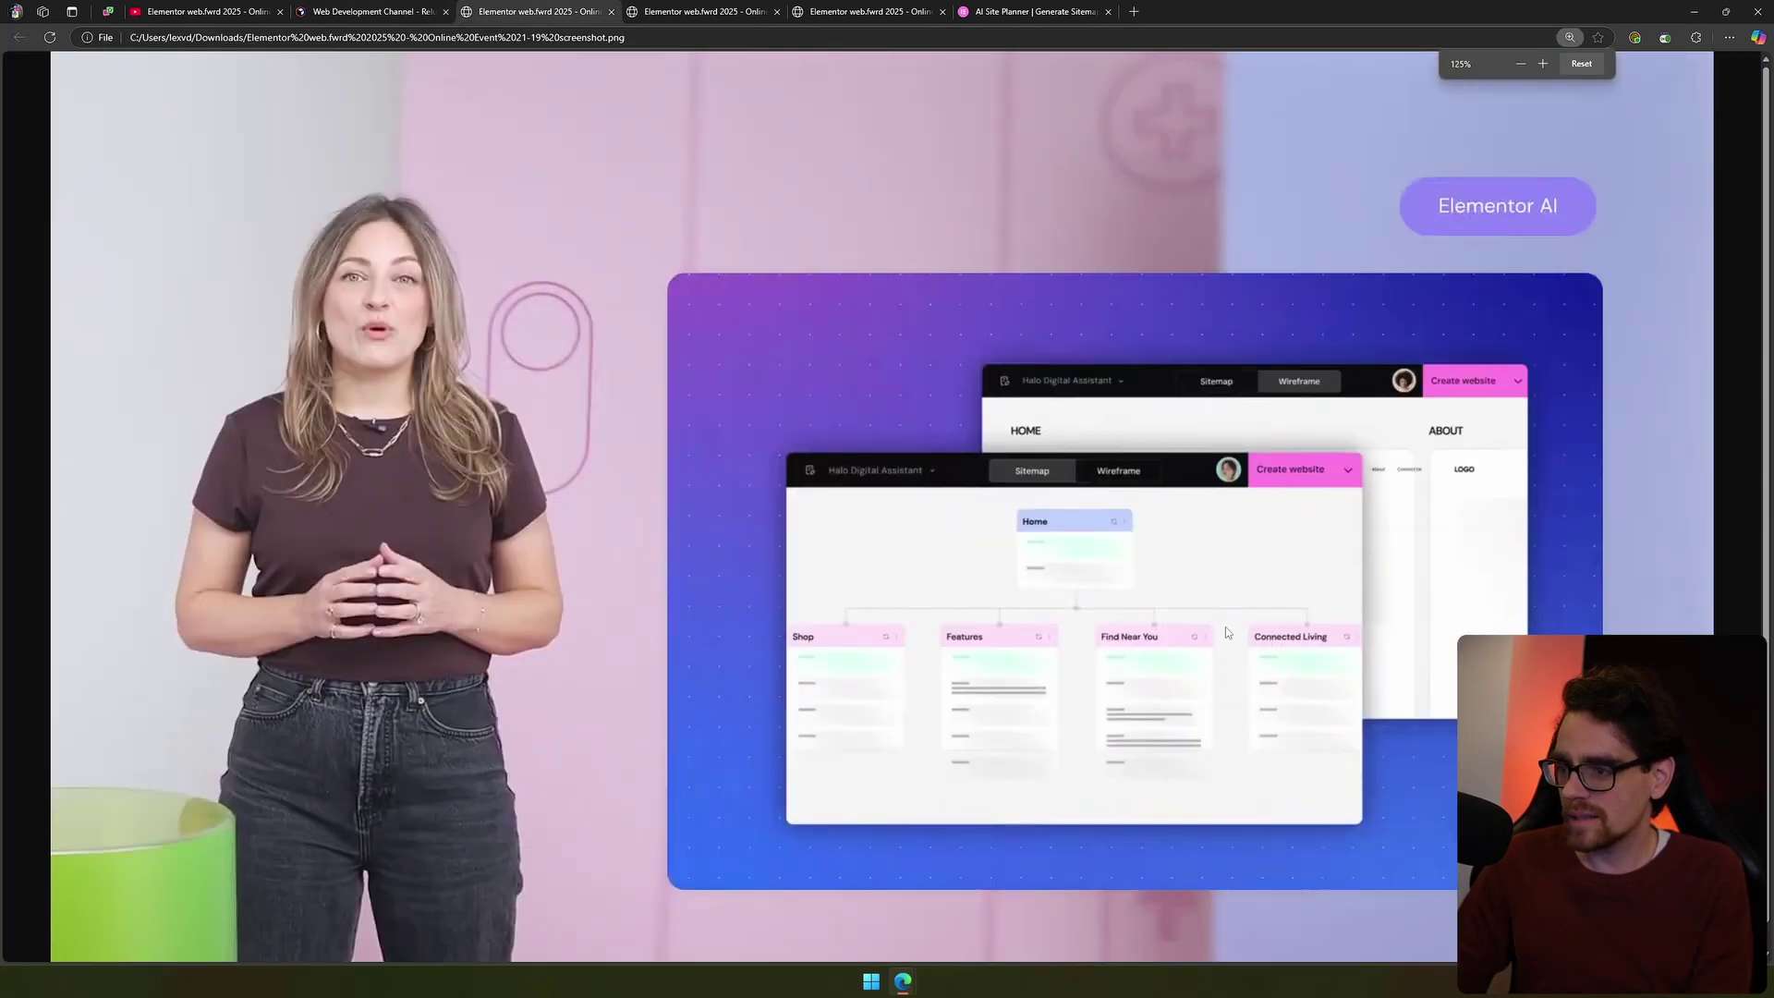
scroll(1244, 681, "down", 1)
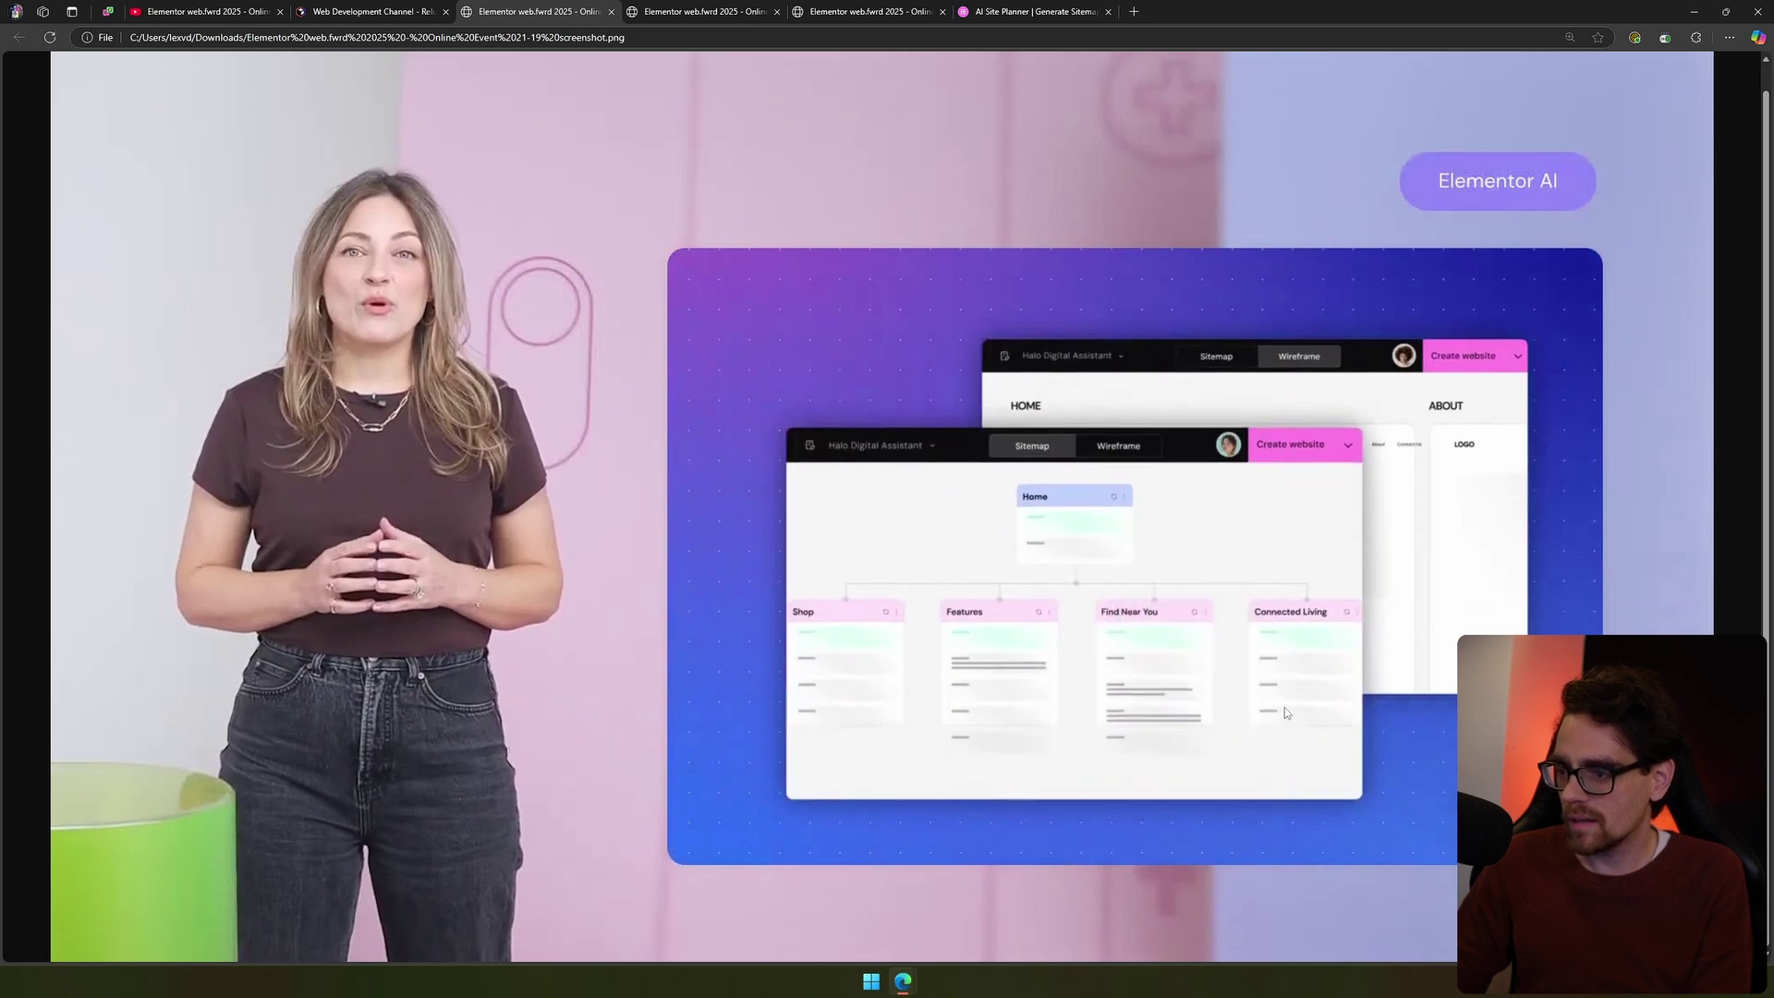
left_click(689, 11)
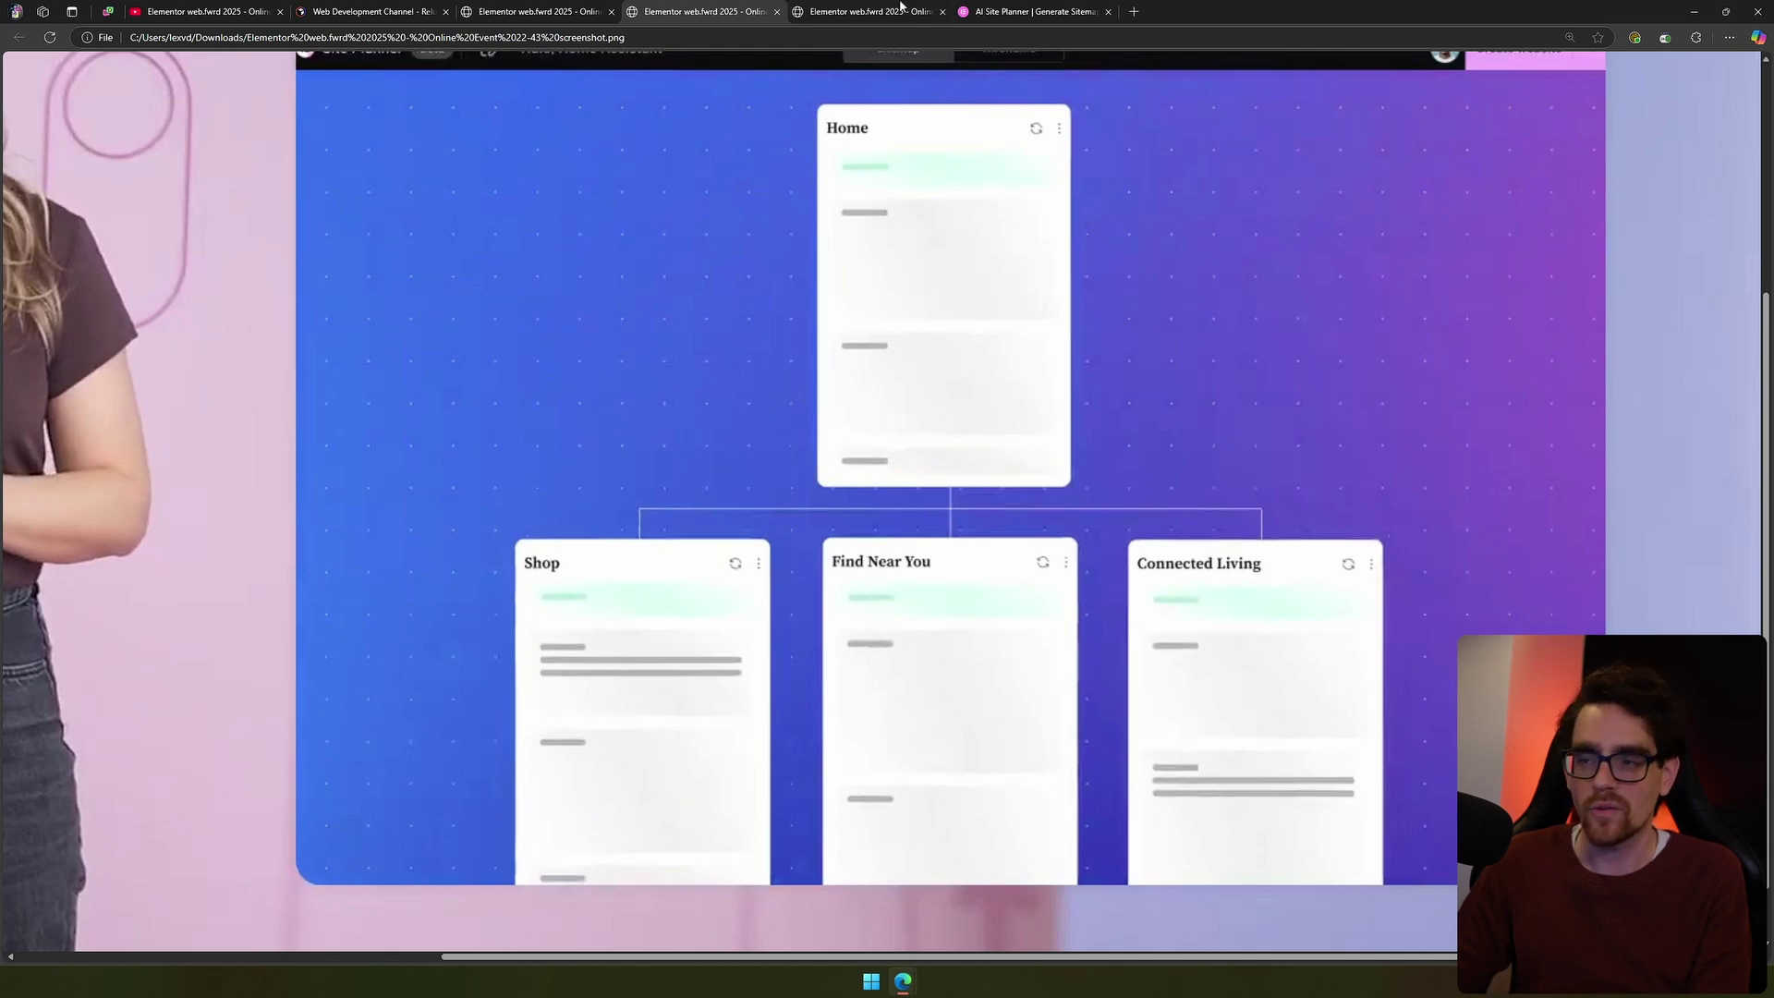
left_click(845, 11)
key("ctrl+plus")
key("ctrl+plus")
key("ctrl+plus")
key("ctrl+plus")
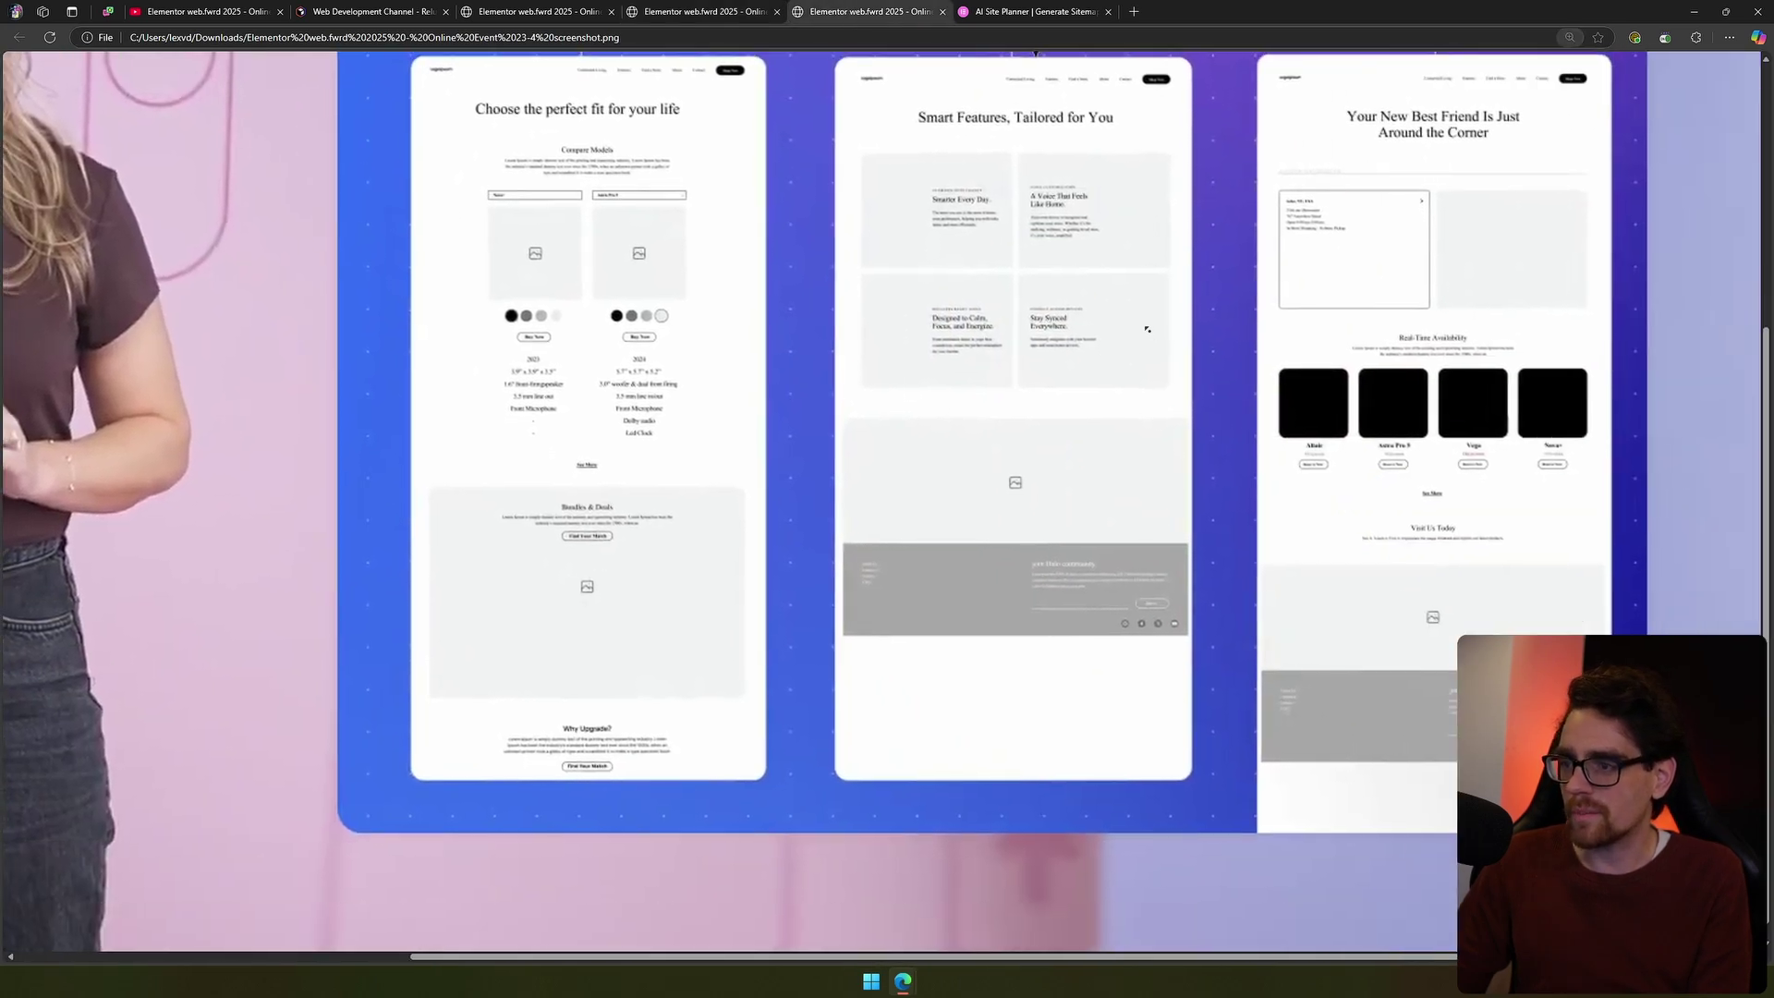
scroll(795, 333, "up", 1)
scroll(795, 333, "left", 1)
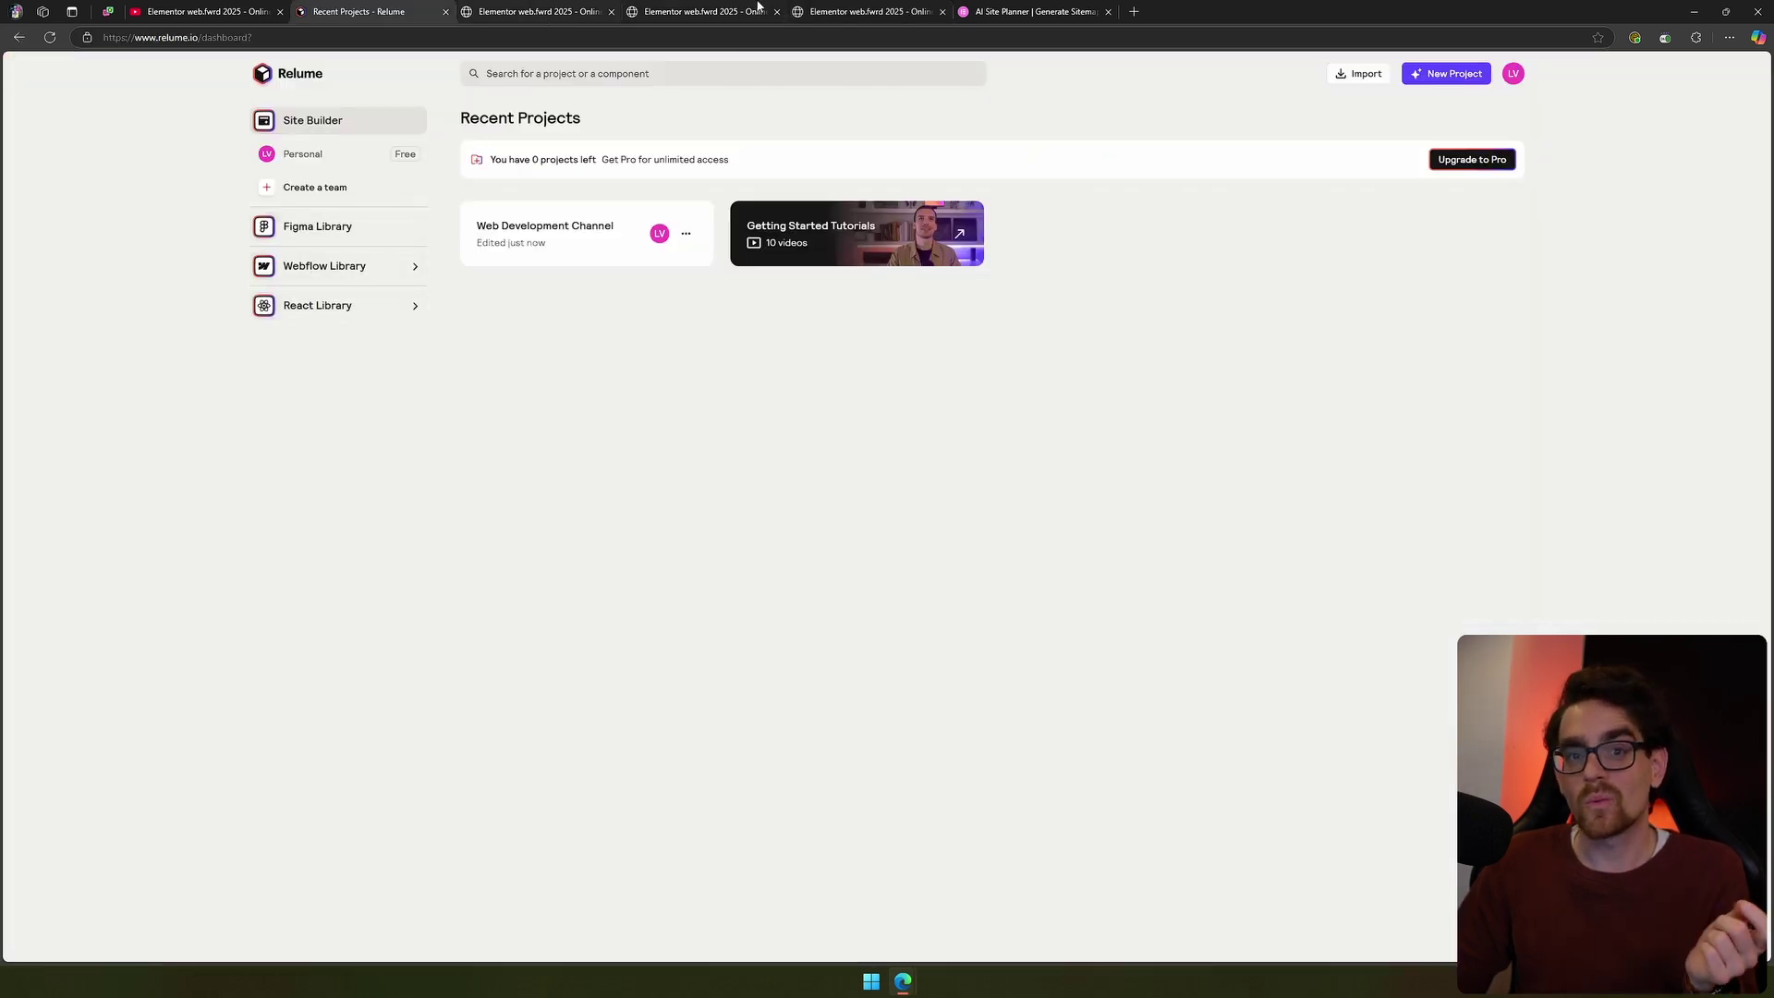
- Check the Web Development Channel project, then generate an Elementor site plan from the YouTube creator description
left_click(868, 12)
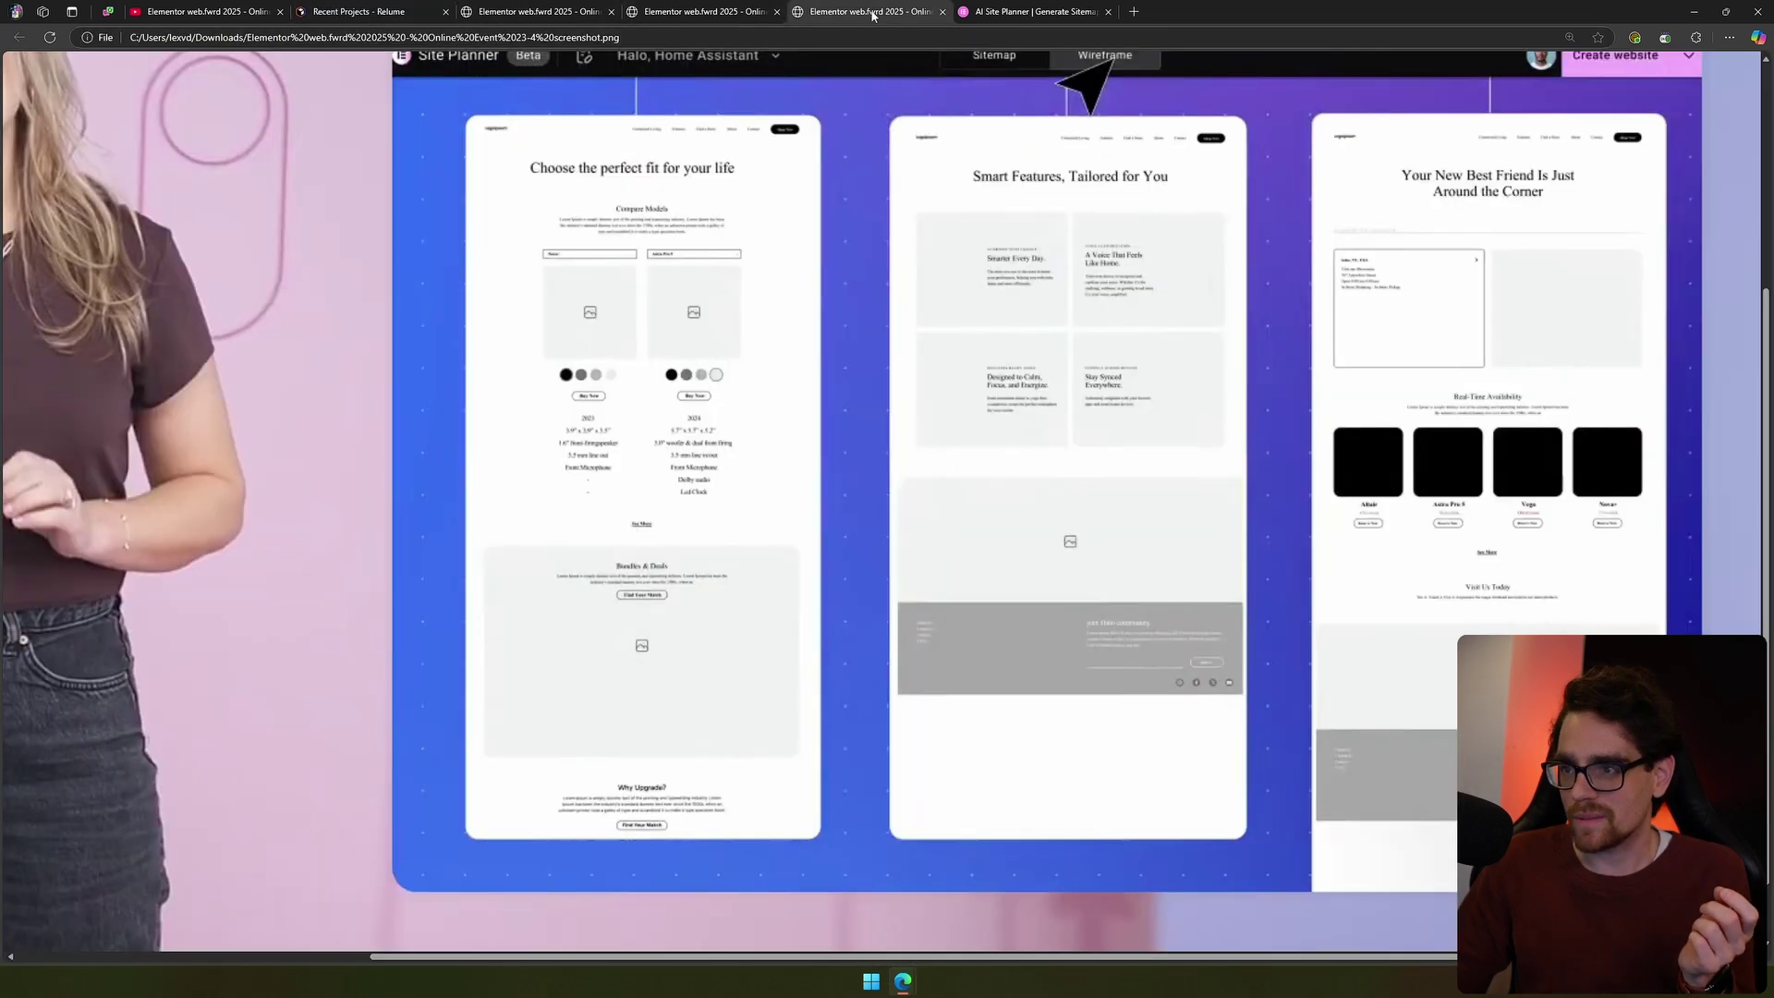
left_click(1017, 13)
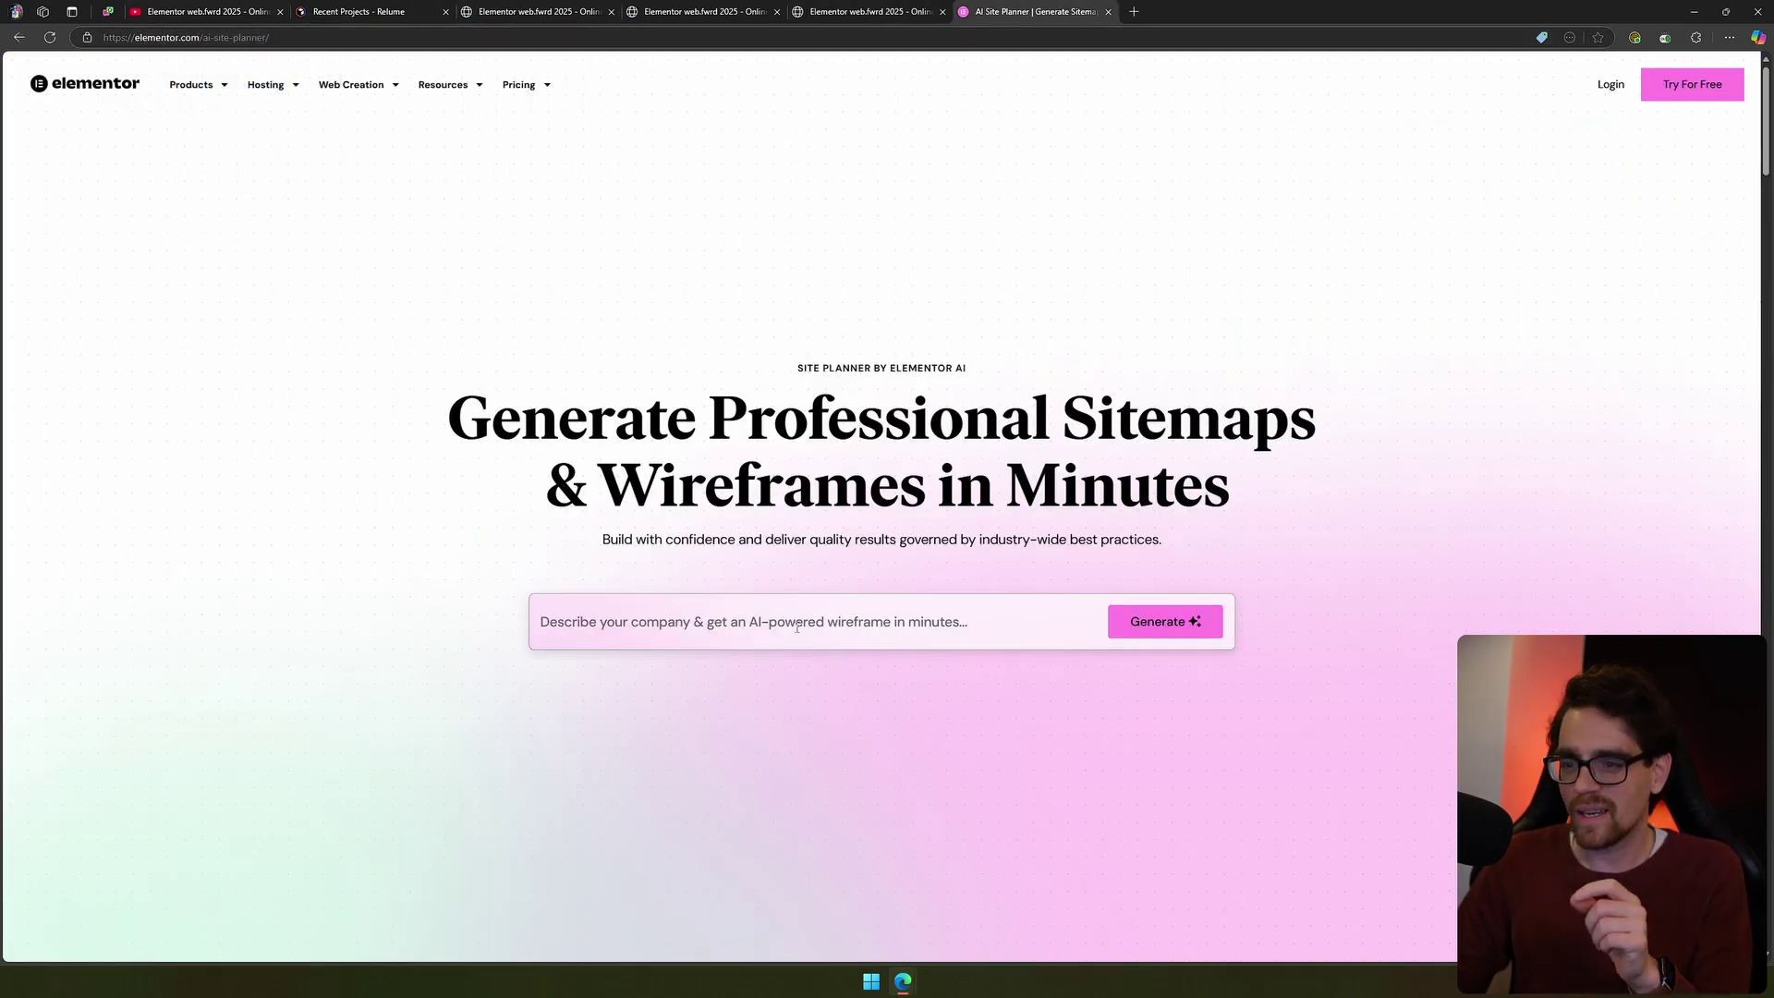
left_click(401, 9)
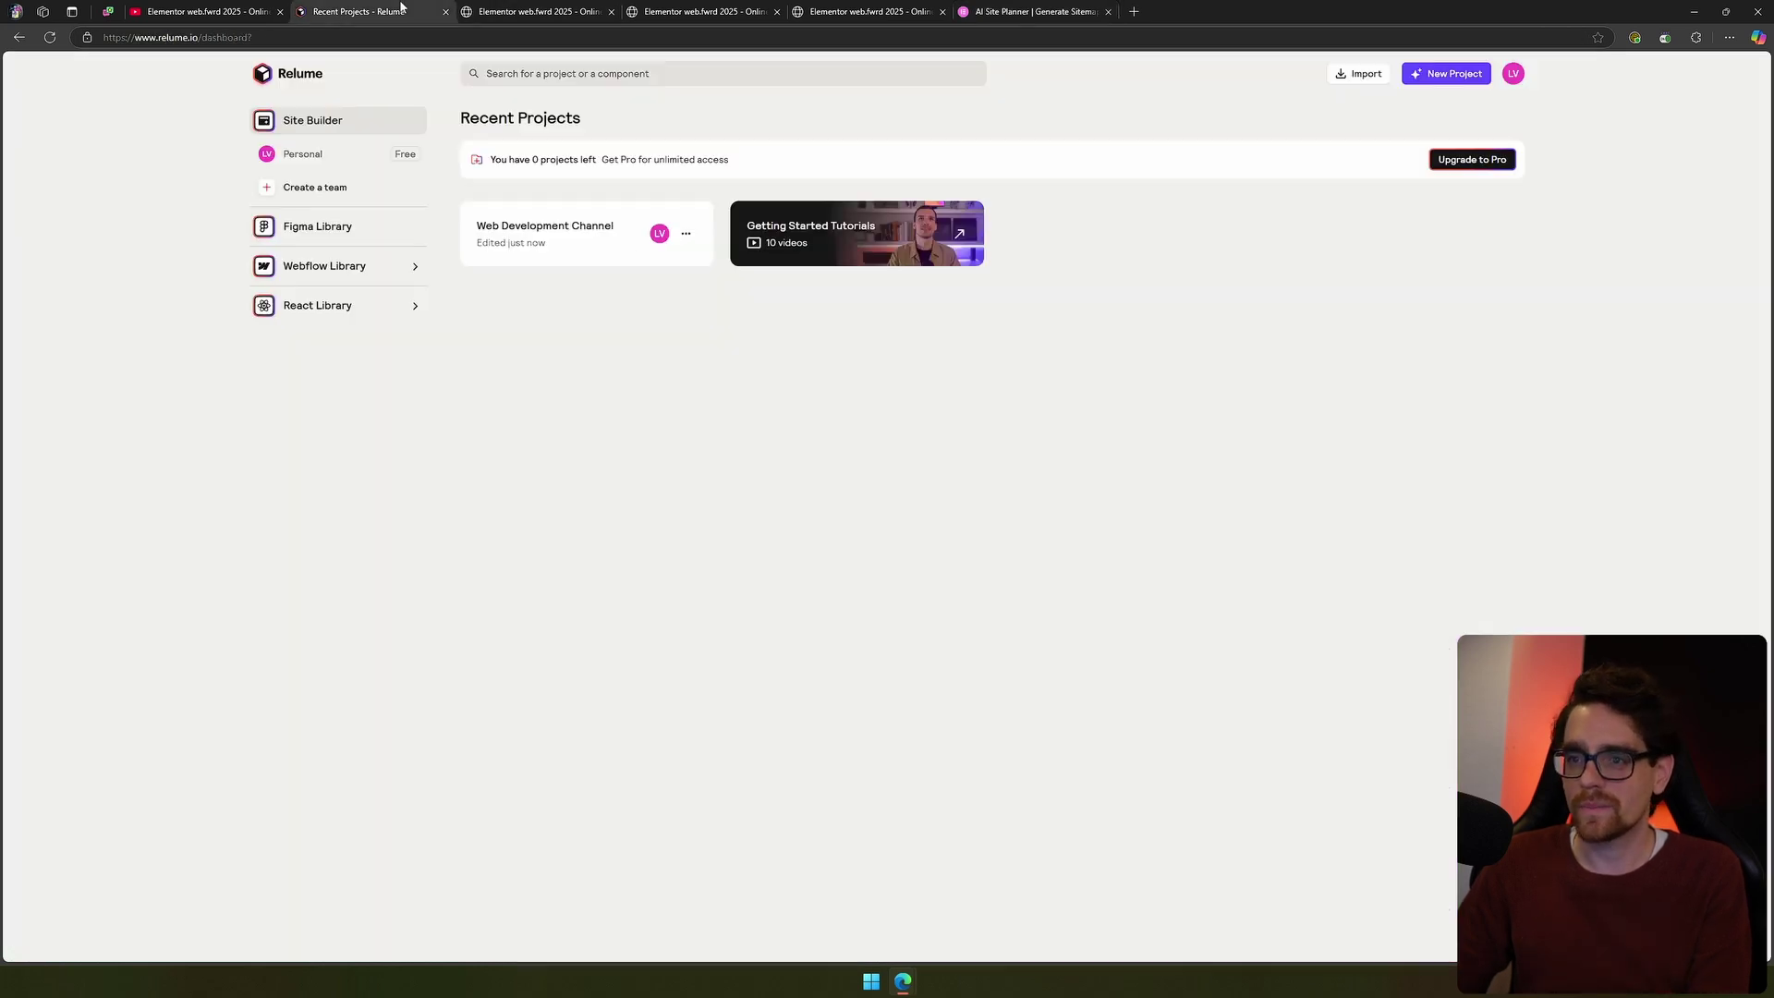
left_click(615, 231)
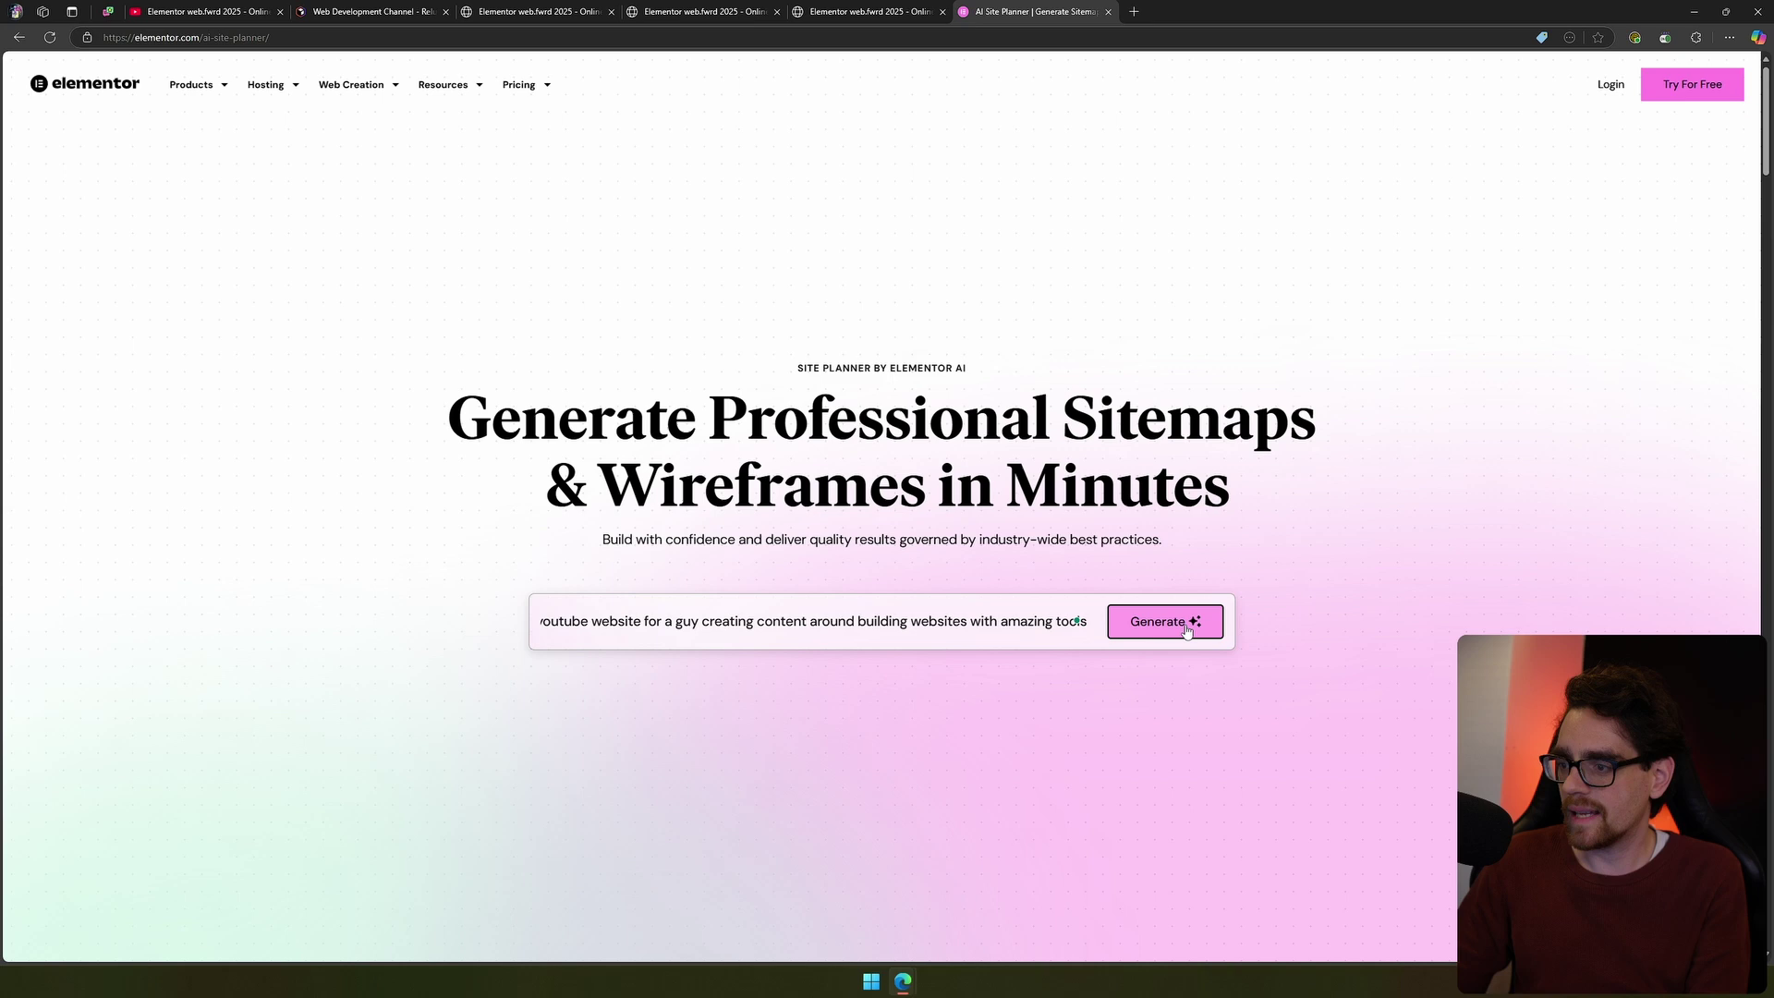
left_click(1187, 630)
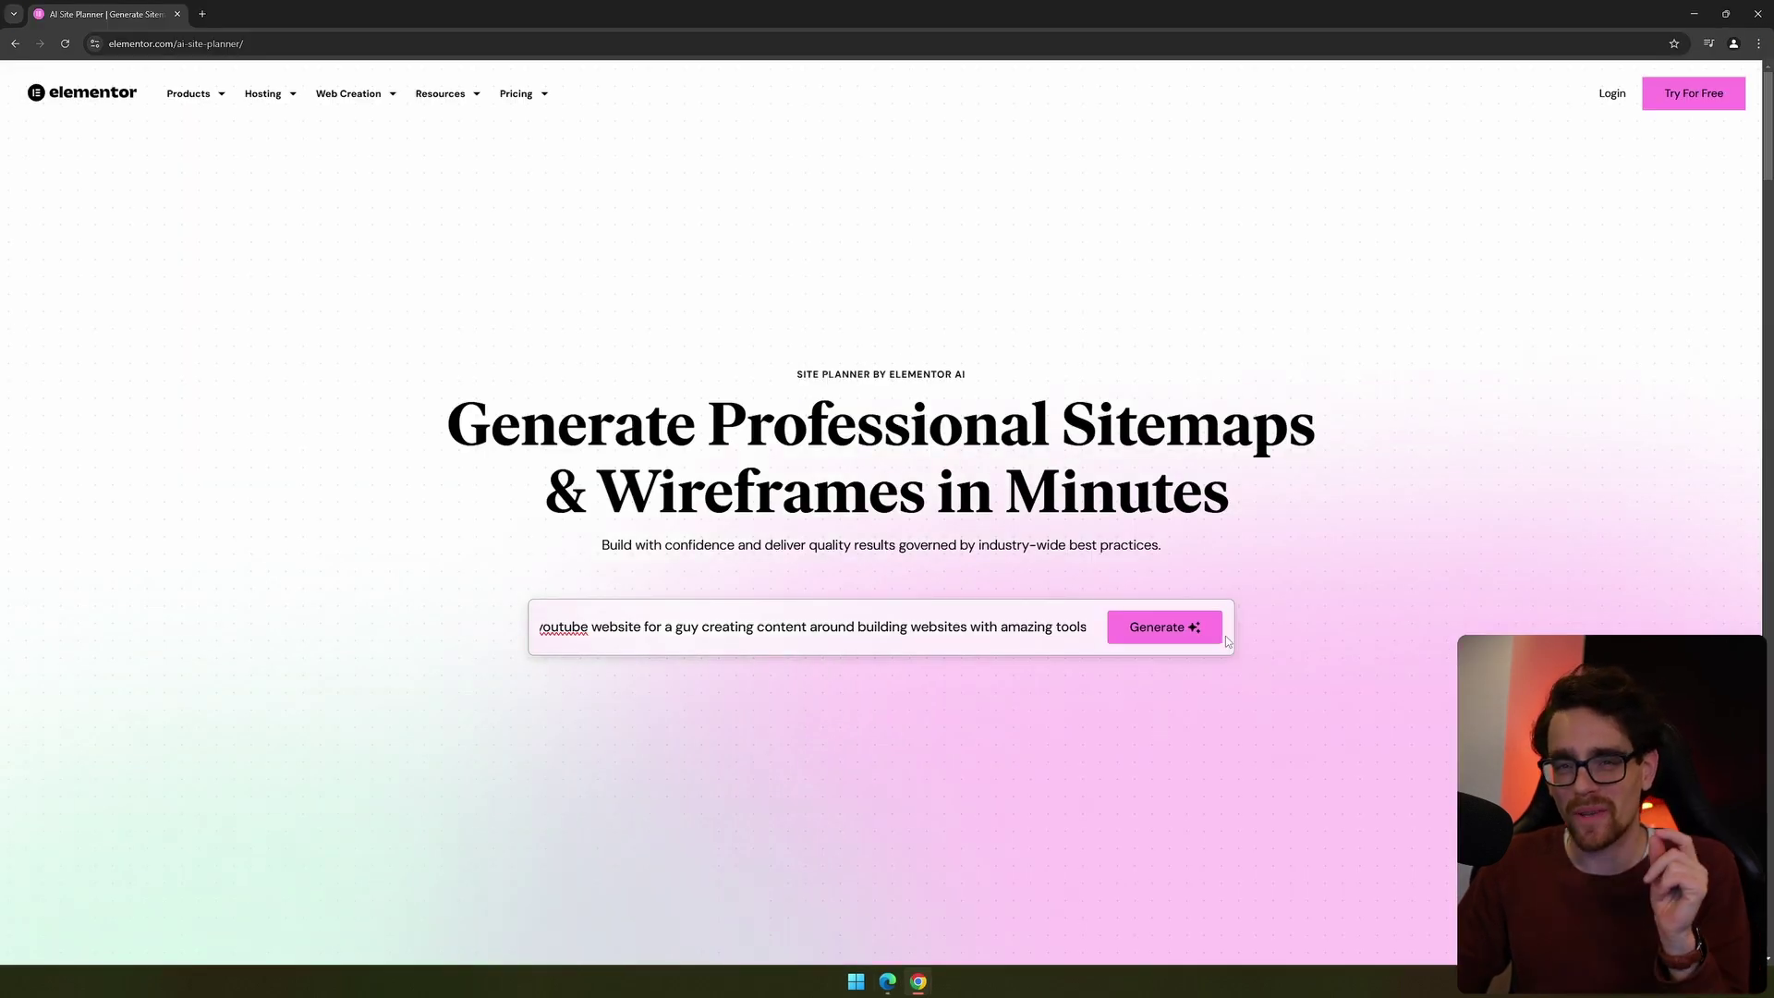
- Generate the site plan and sign in to the Elementor account with email
left_click(1146, 634)
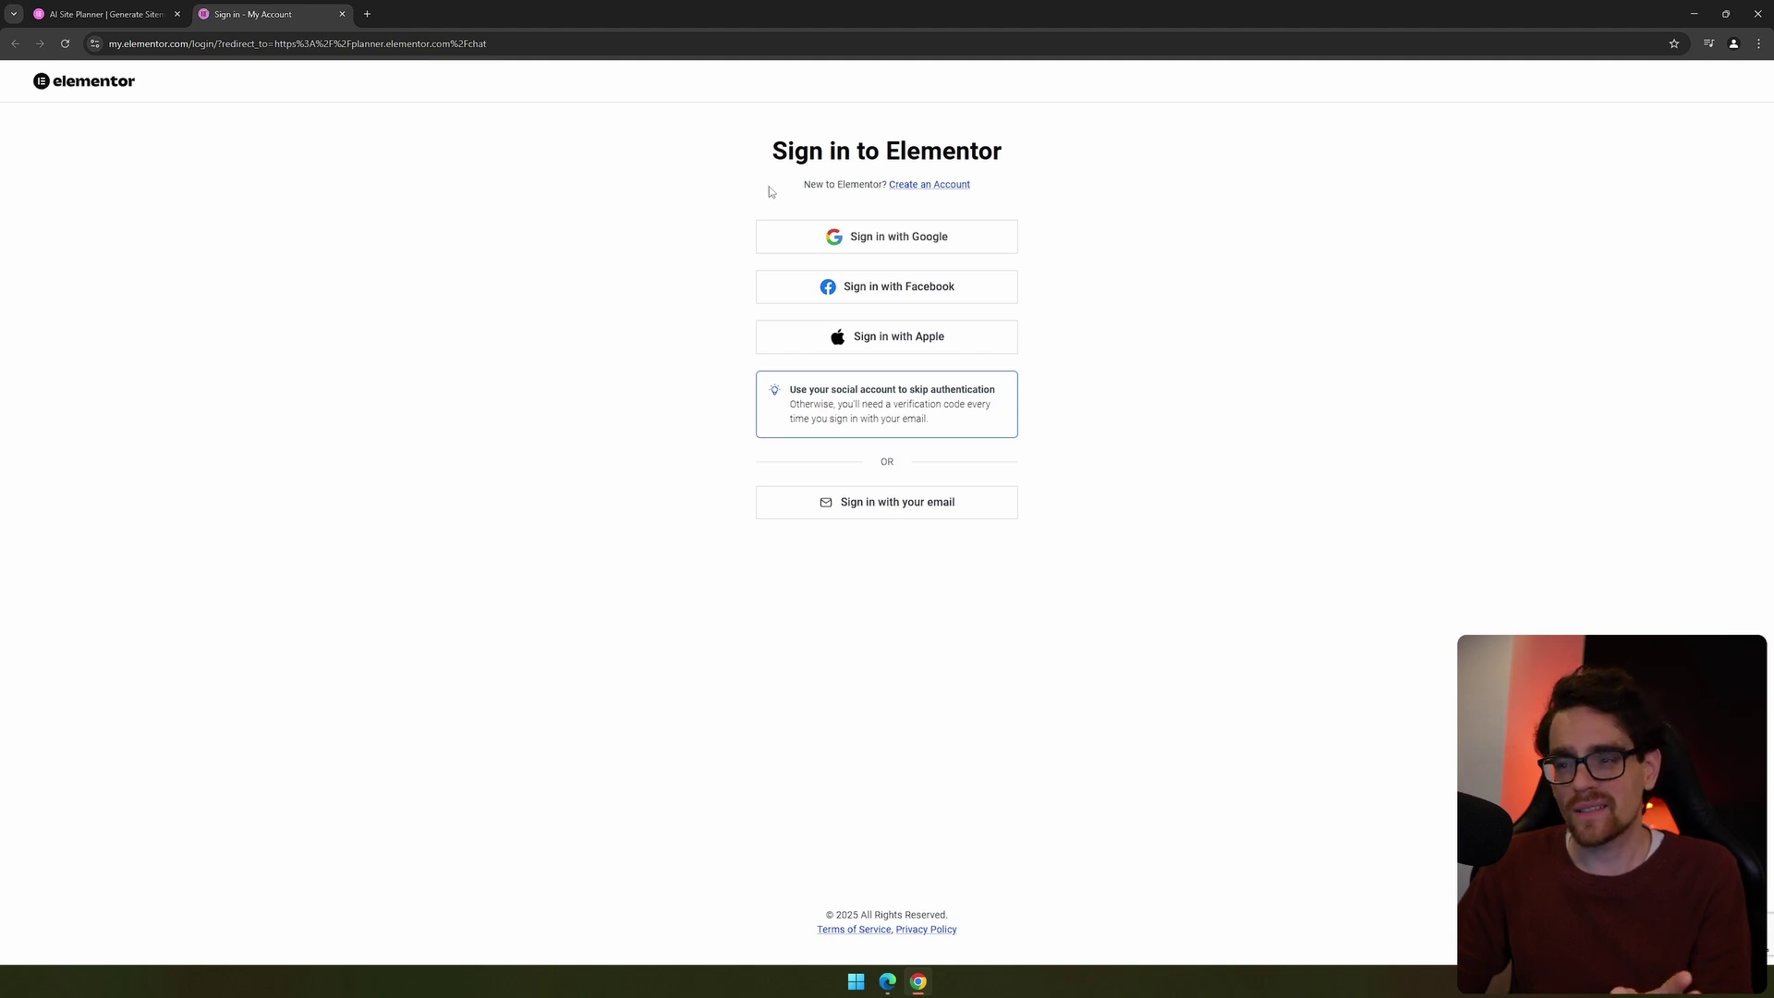
left_click(901, 510)
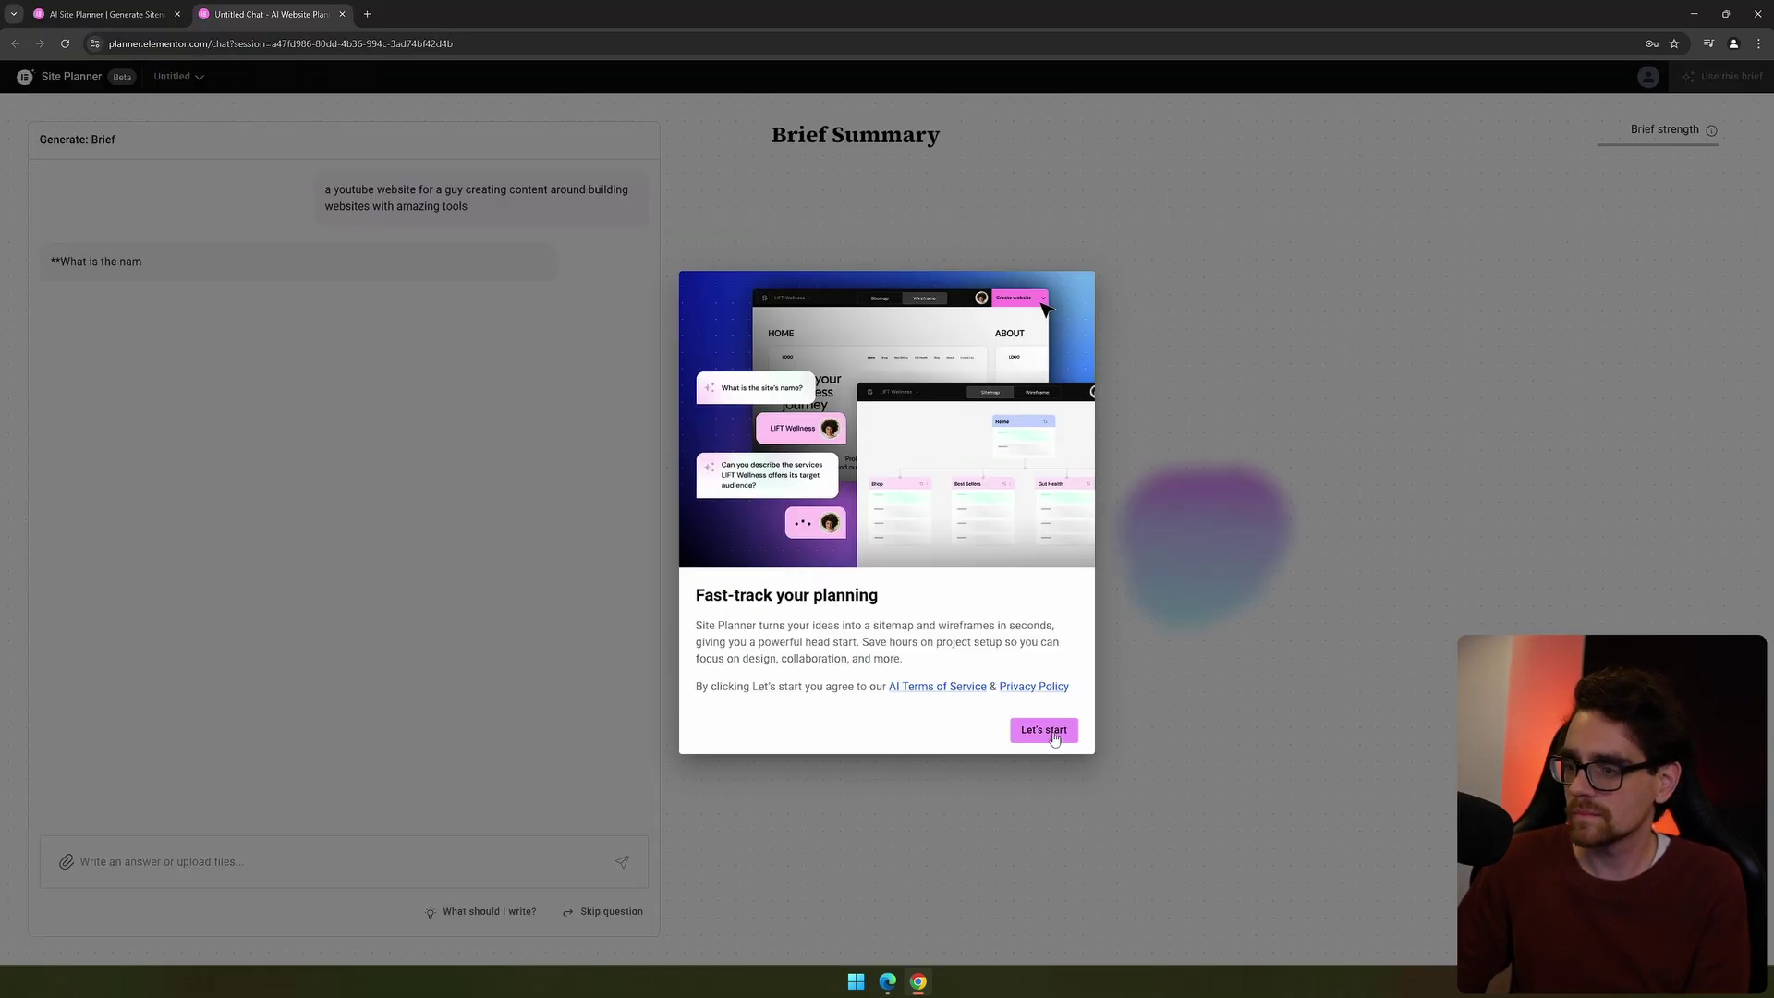
- Name the client Techies reviews; set goals: video content companion website, then Monetize content
left_click(1044, 731)
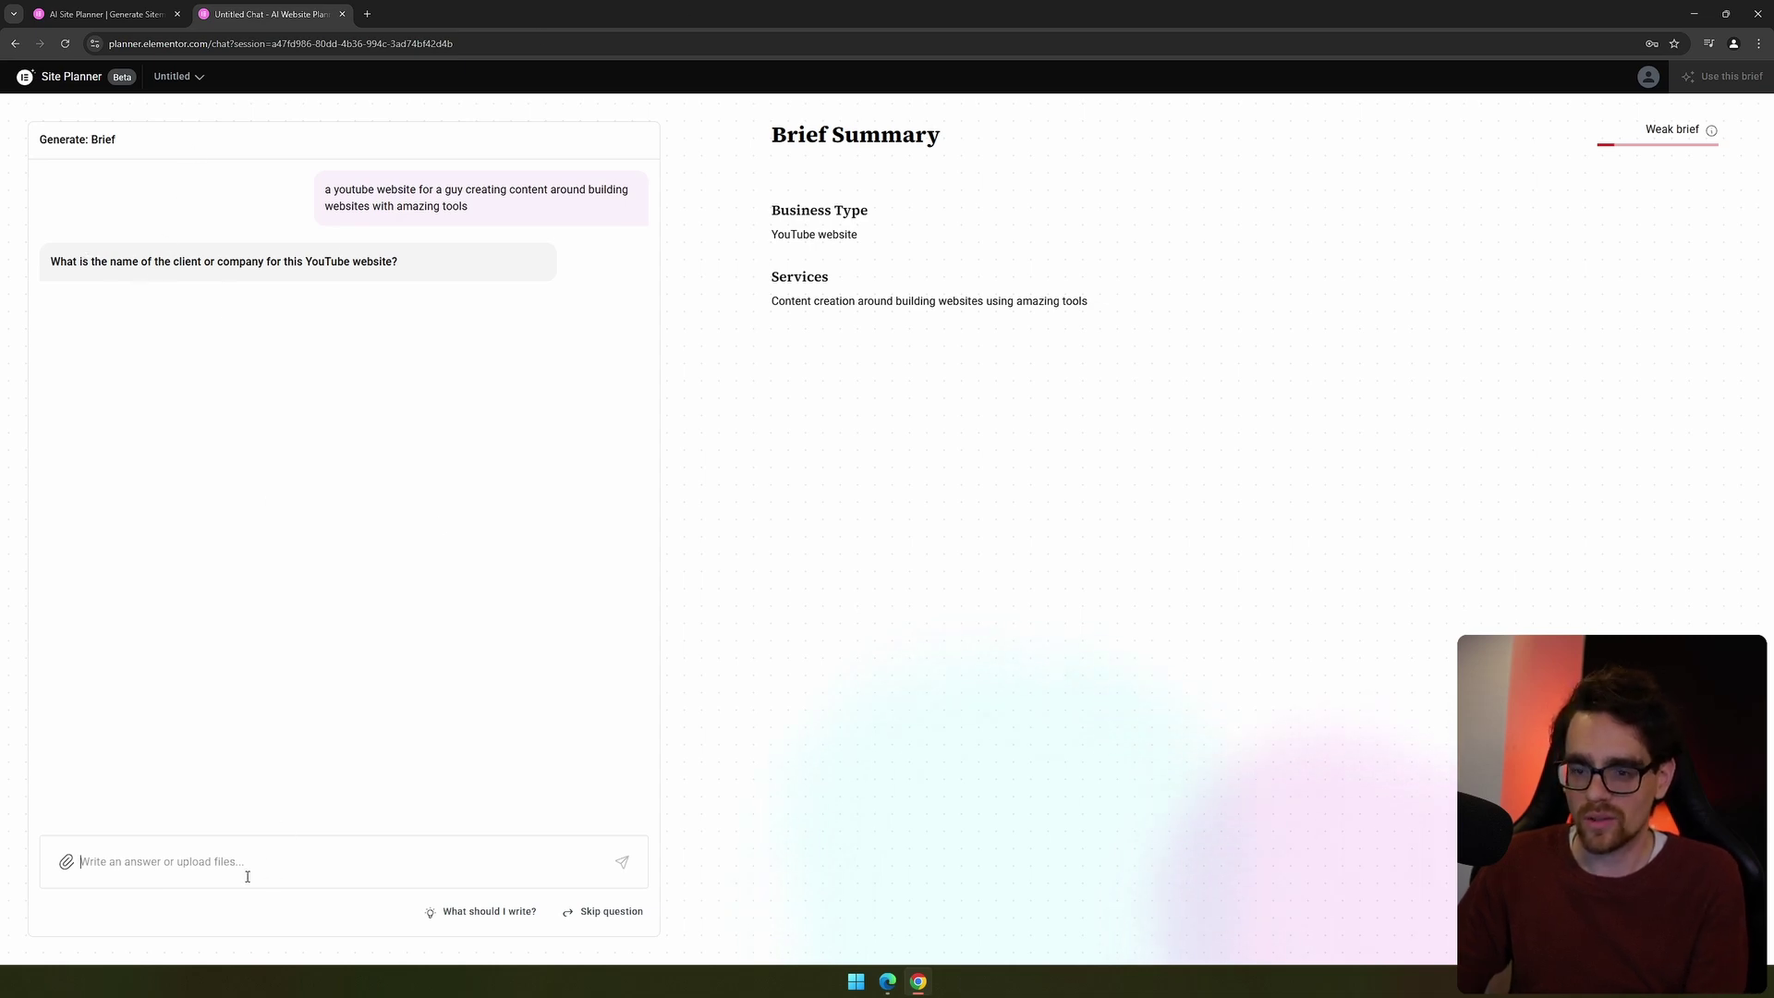
type("Te")
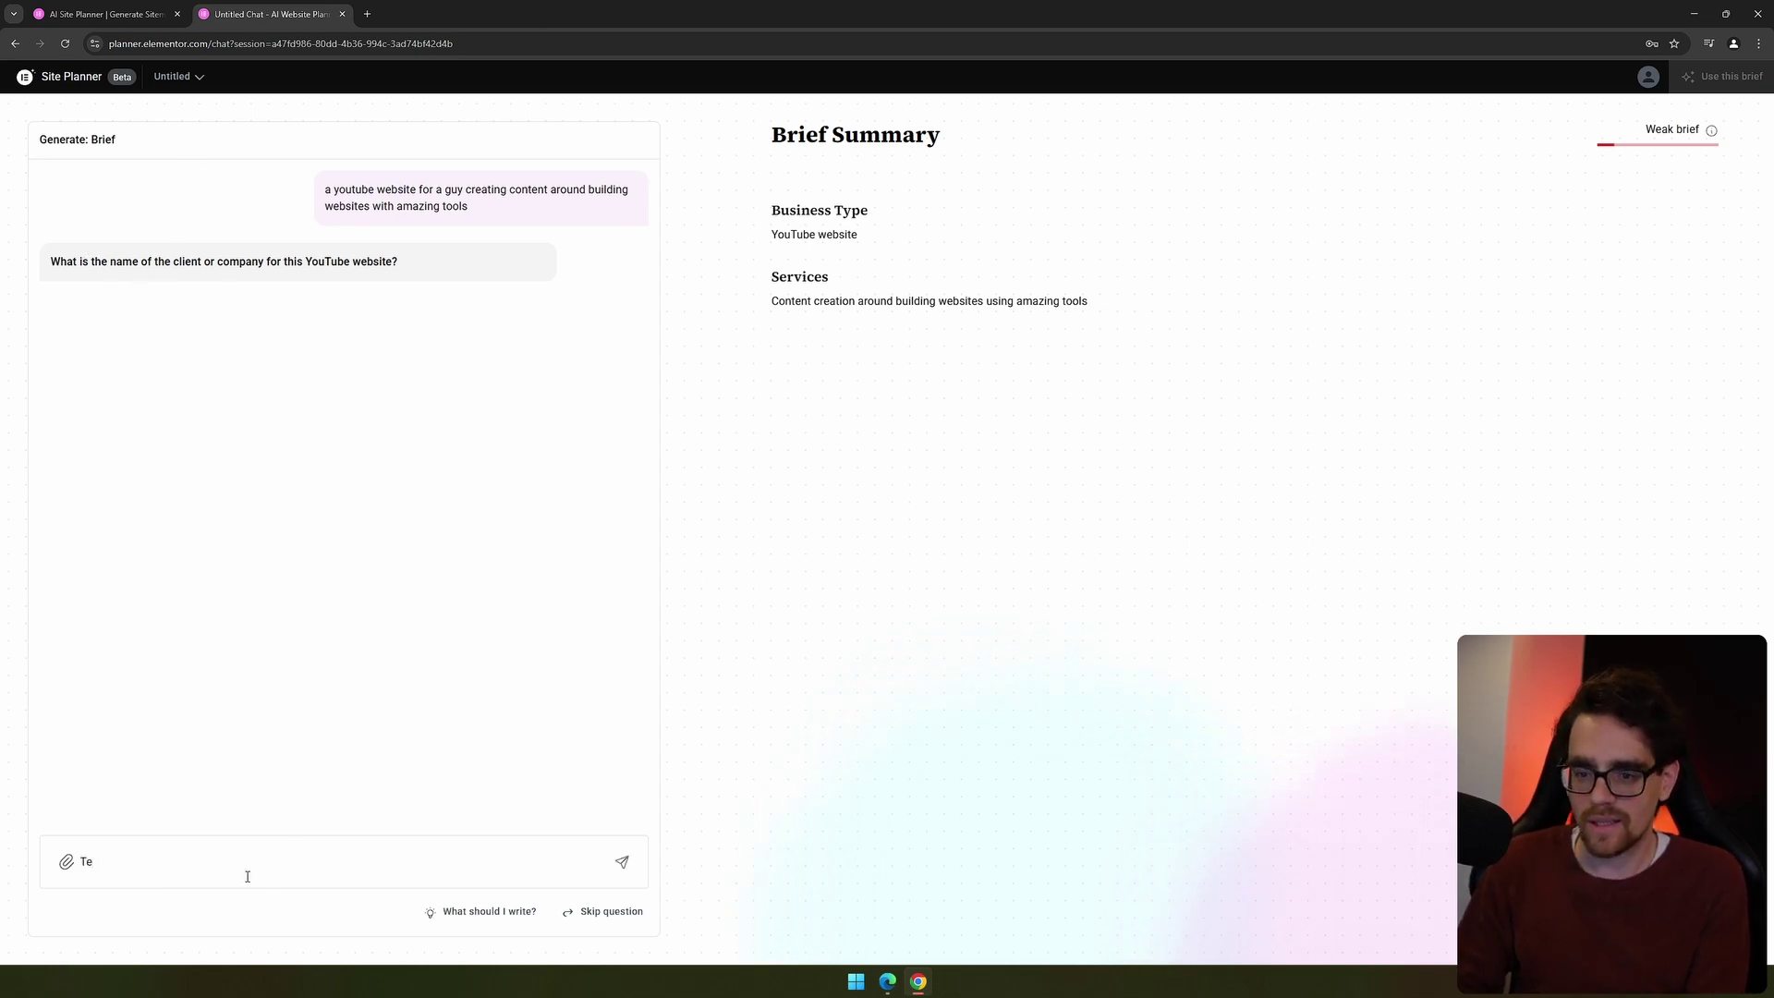
type("chies reviews")
key("Return")
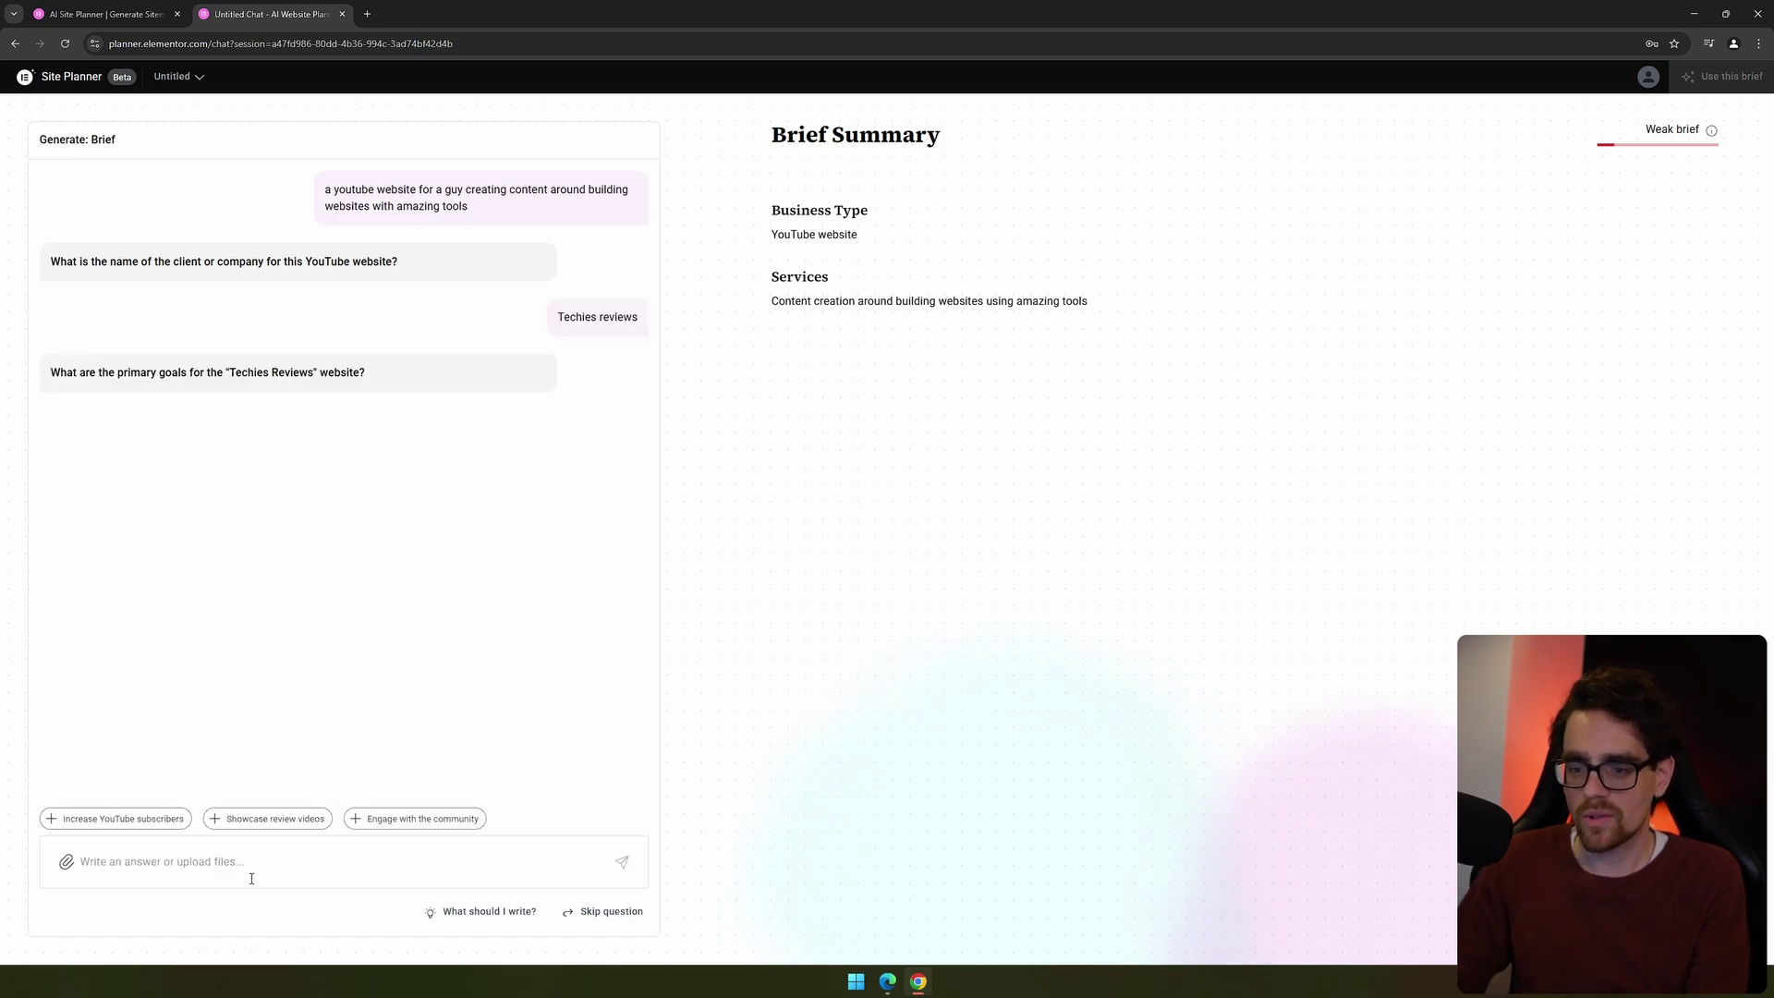
type("Showiung the con")
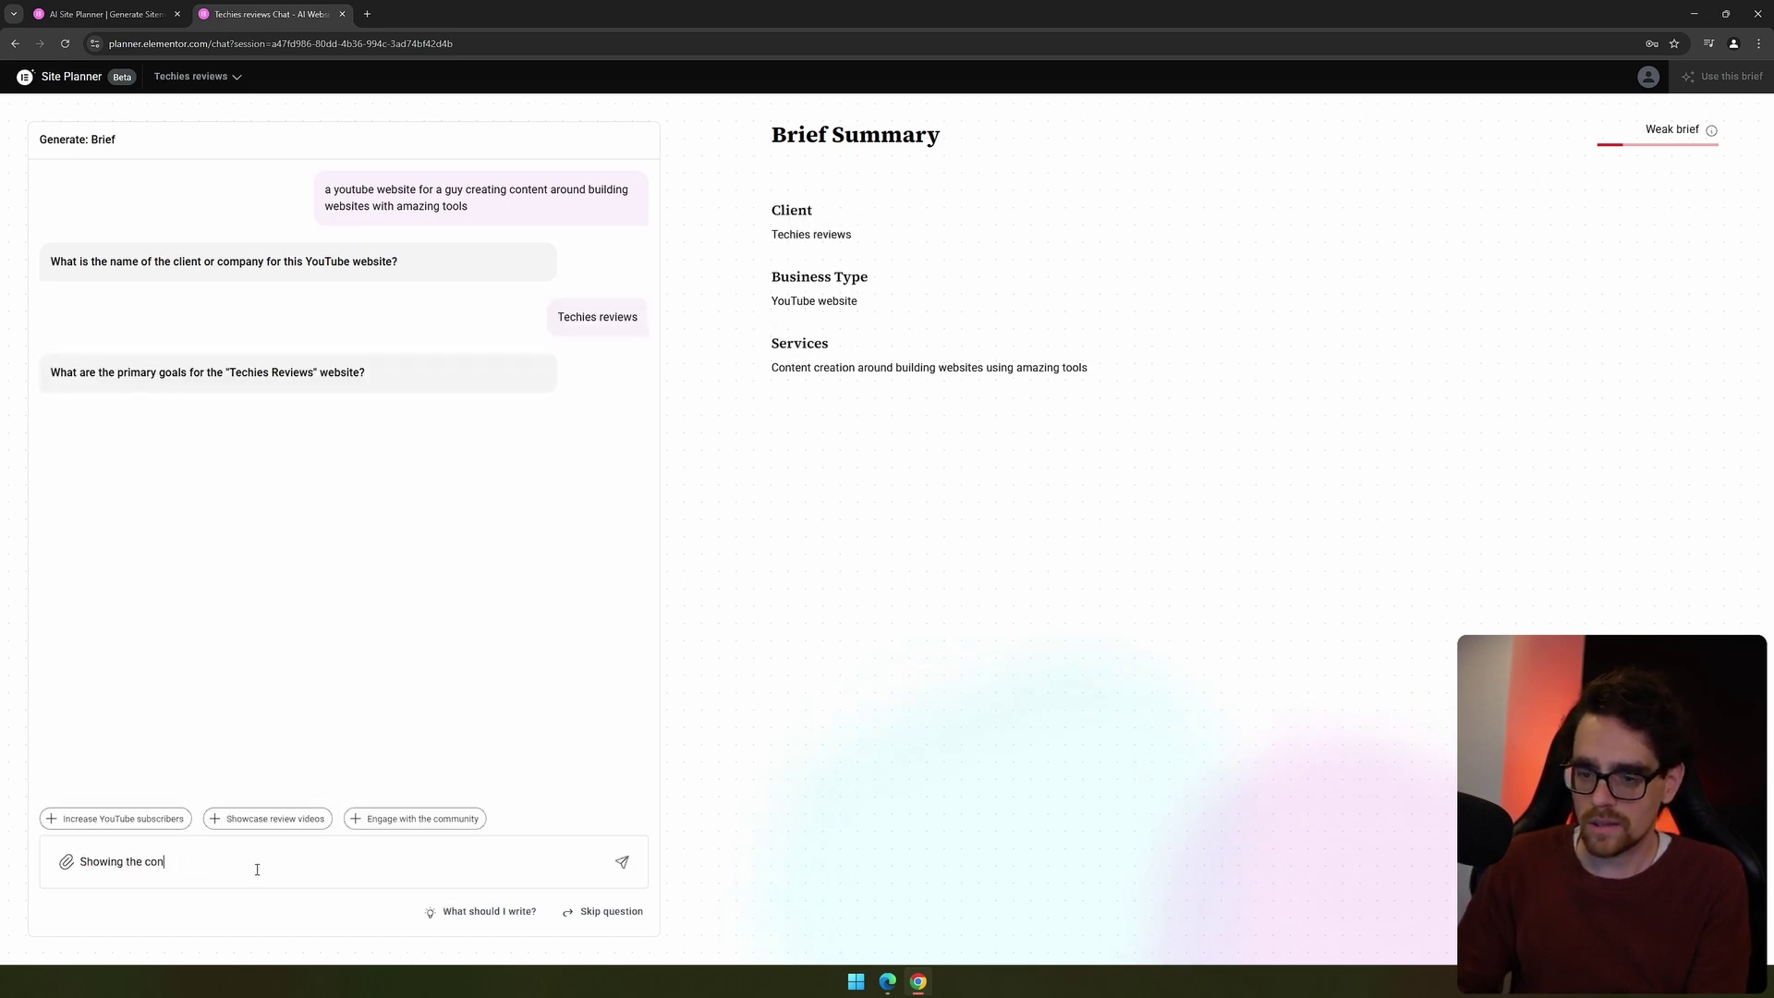
key("ctrl+BackSpace")
key("ctrl+BackSpace")
type("video")
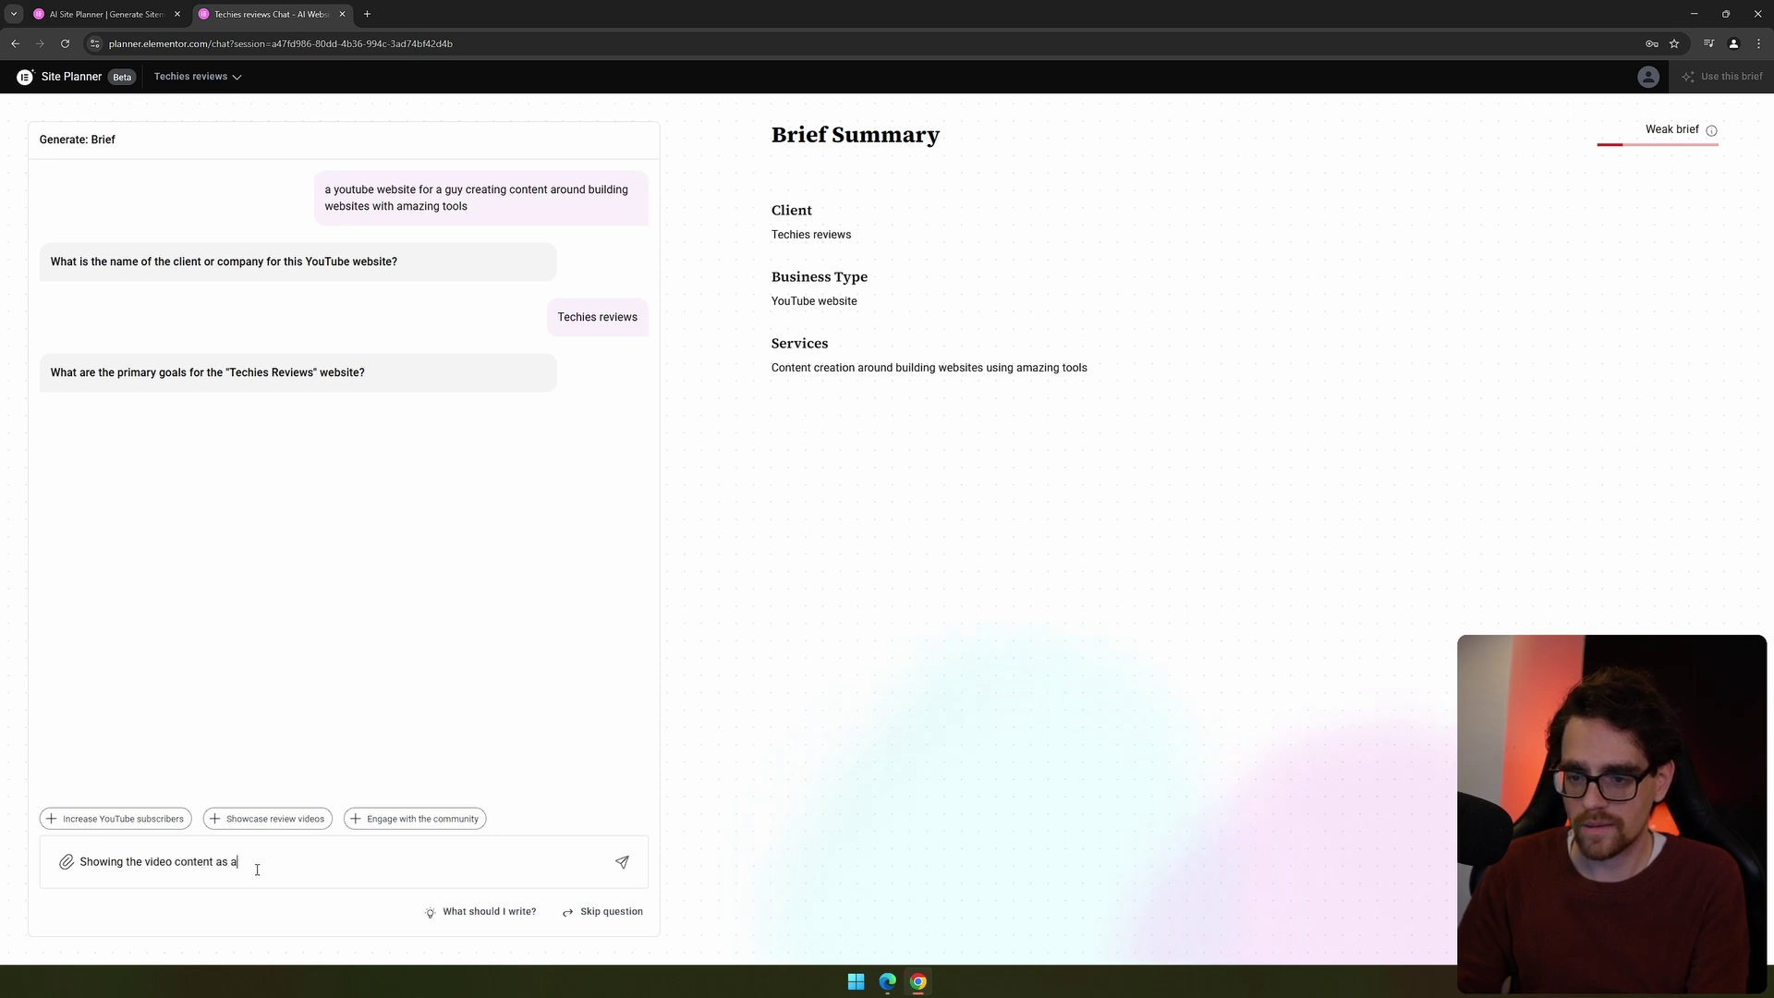
type(" content as a compnion website")
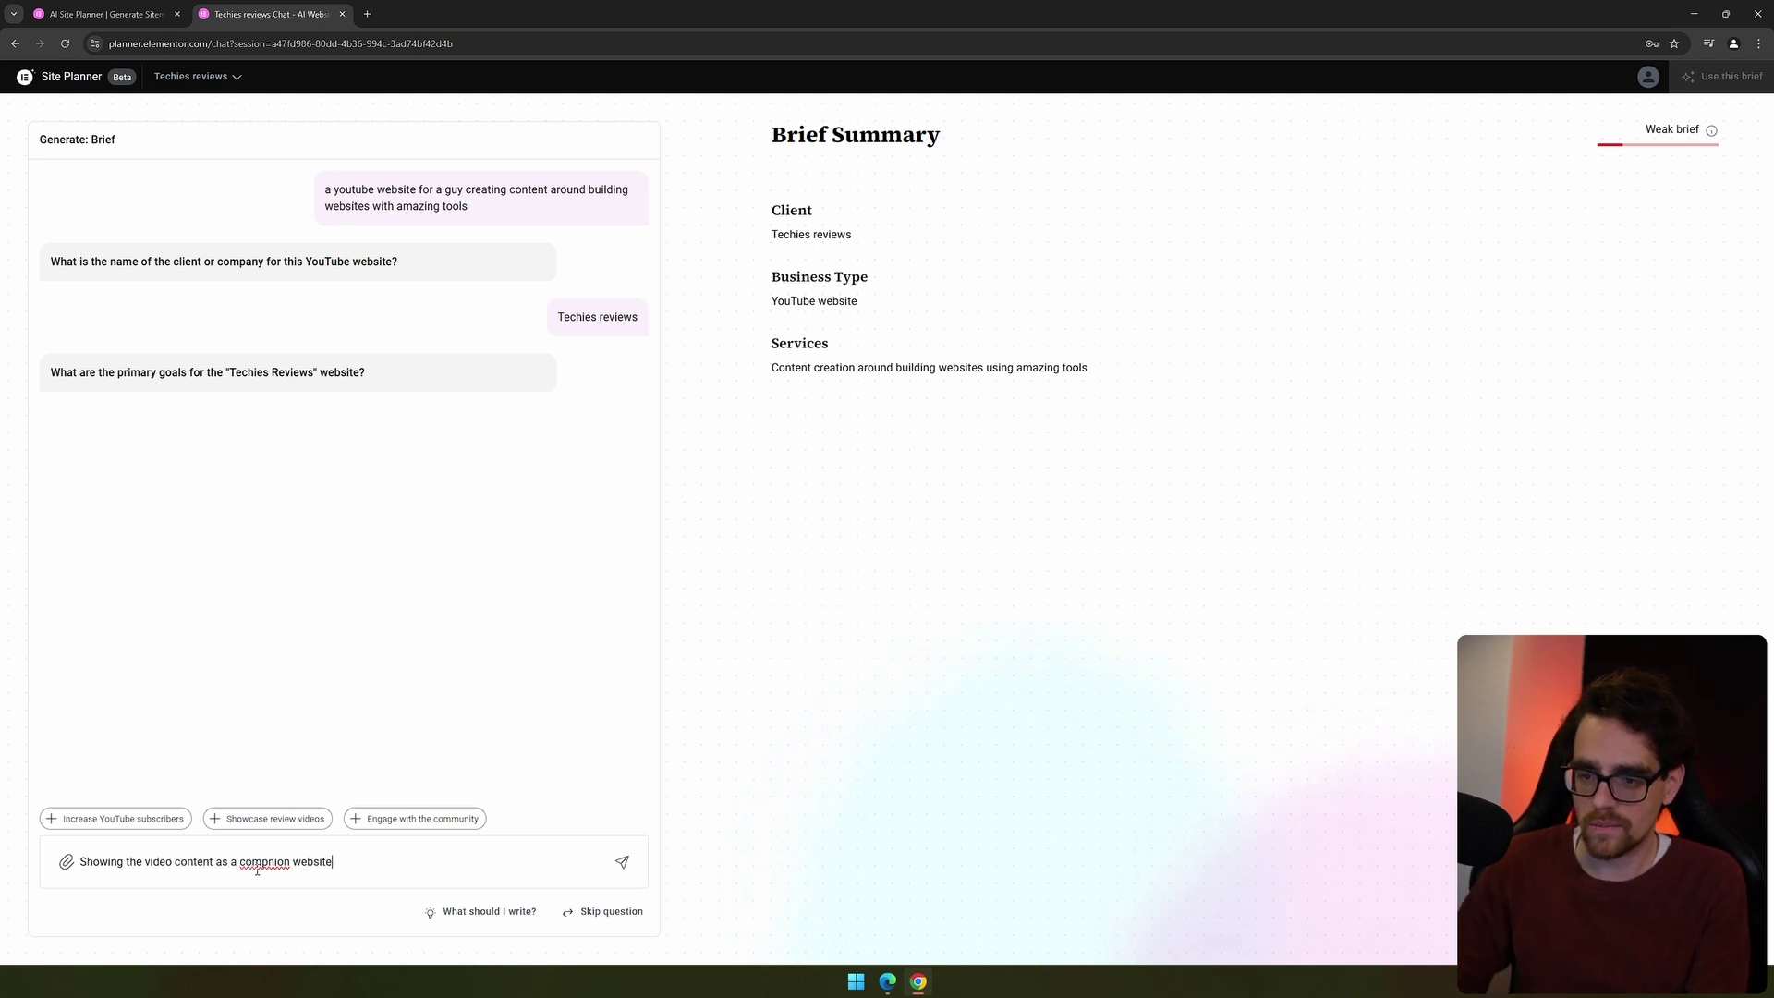
key("Return")
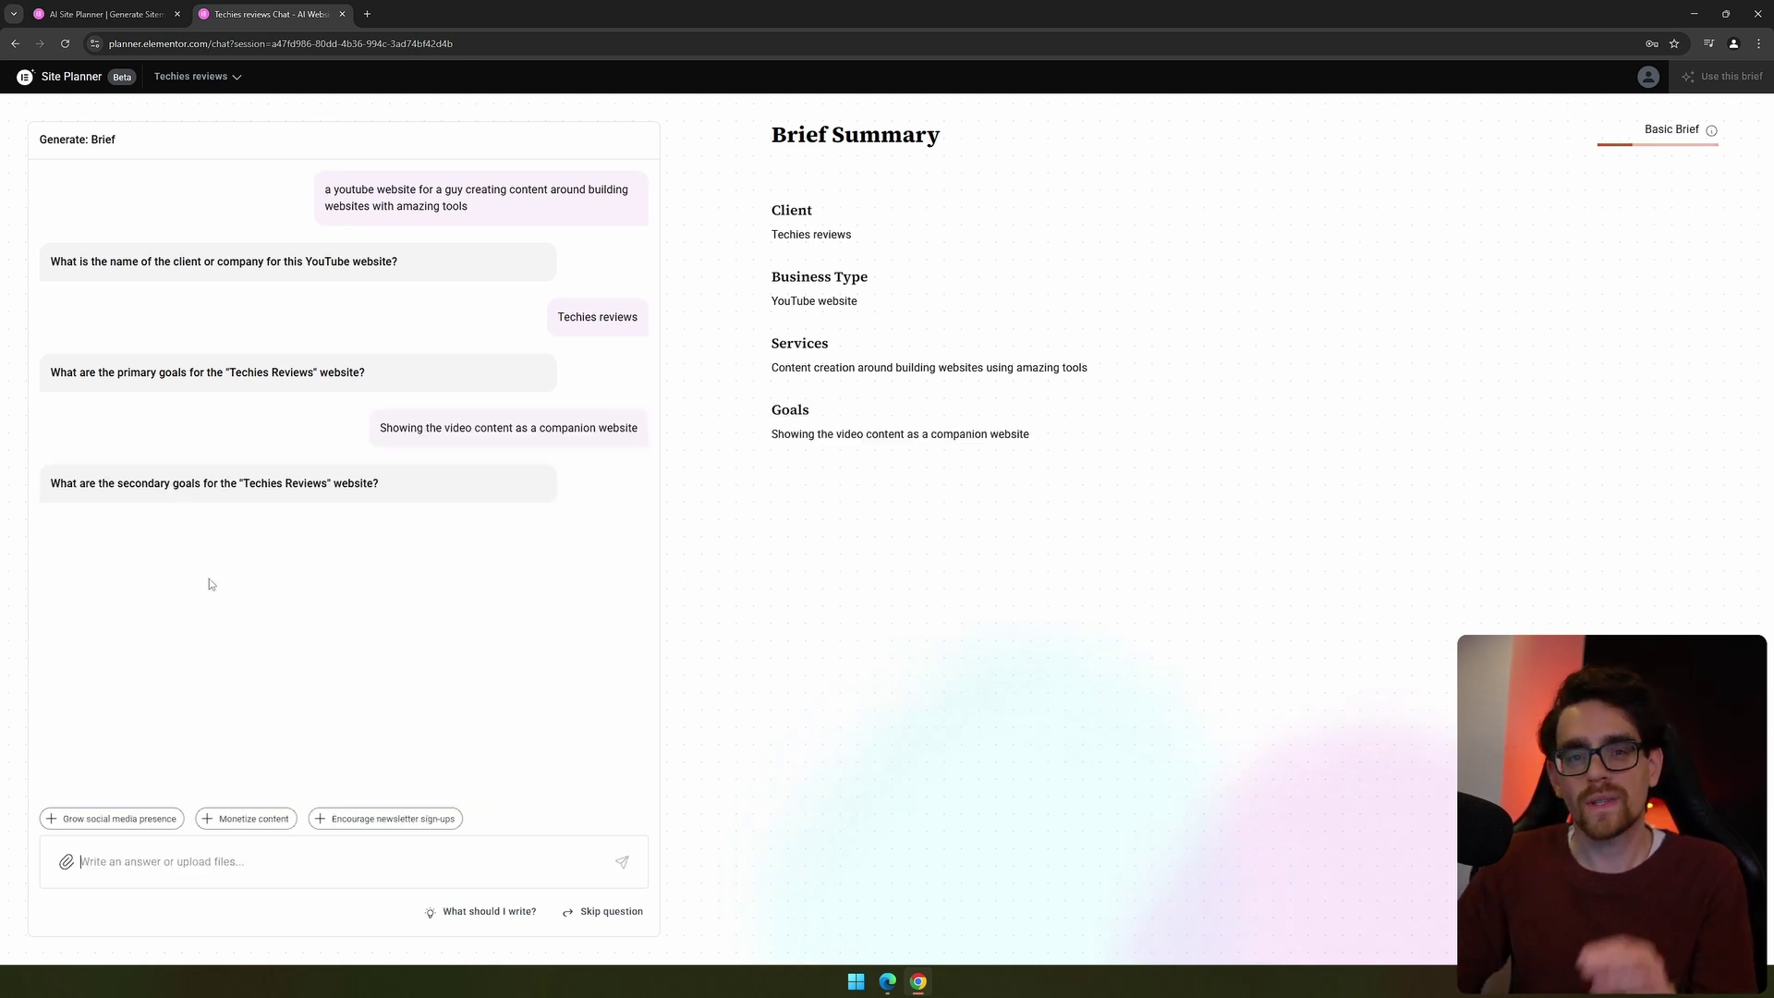
left_click(228, 820)
left_click(622, 862)
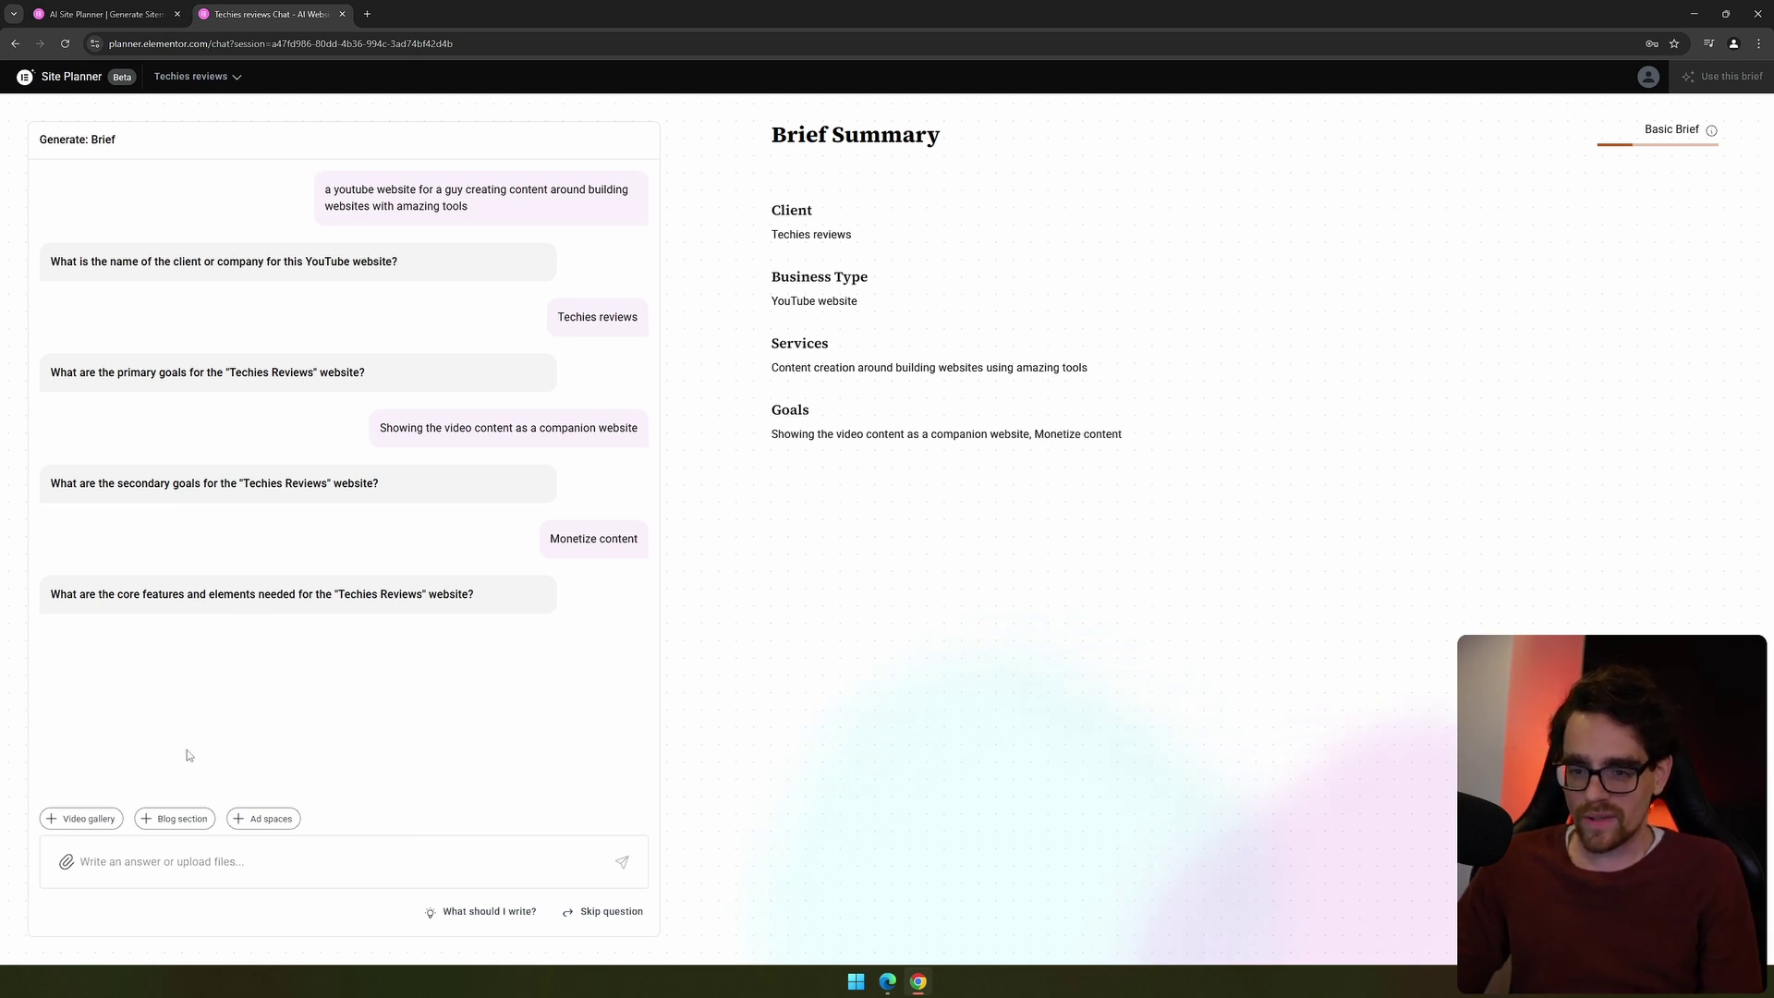
- List Video gallery and pages as core features, and choose the Casual and engaging tone
left_click(86, 820)
type(", a place to get pre made pages and te")
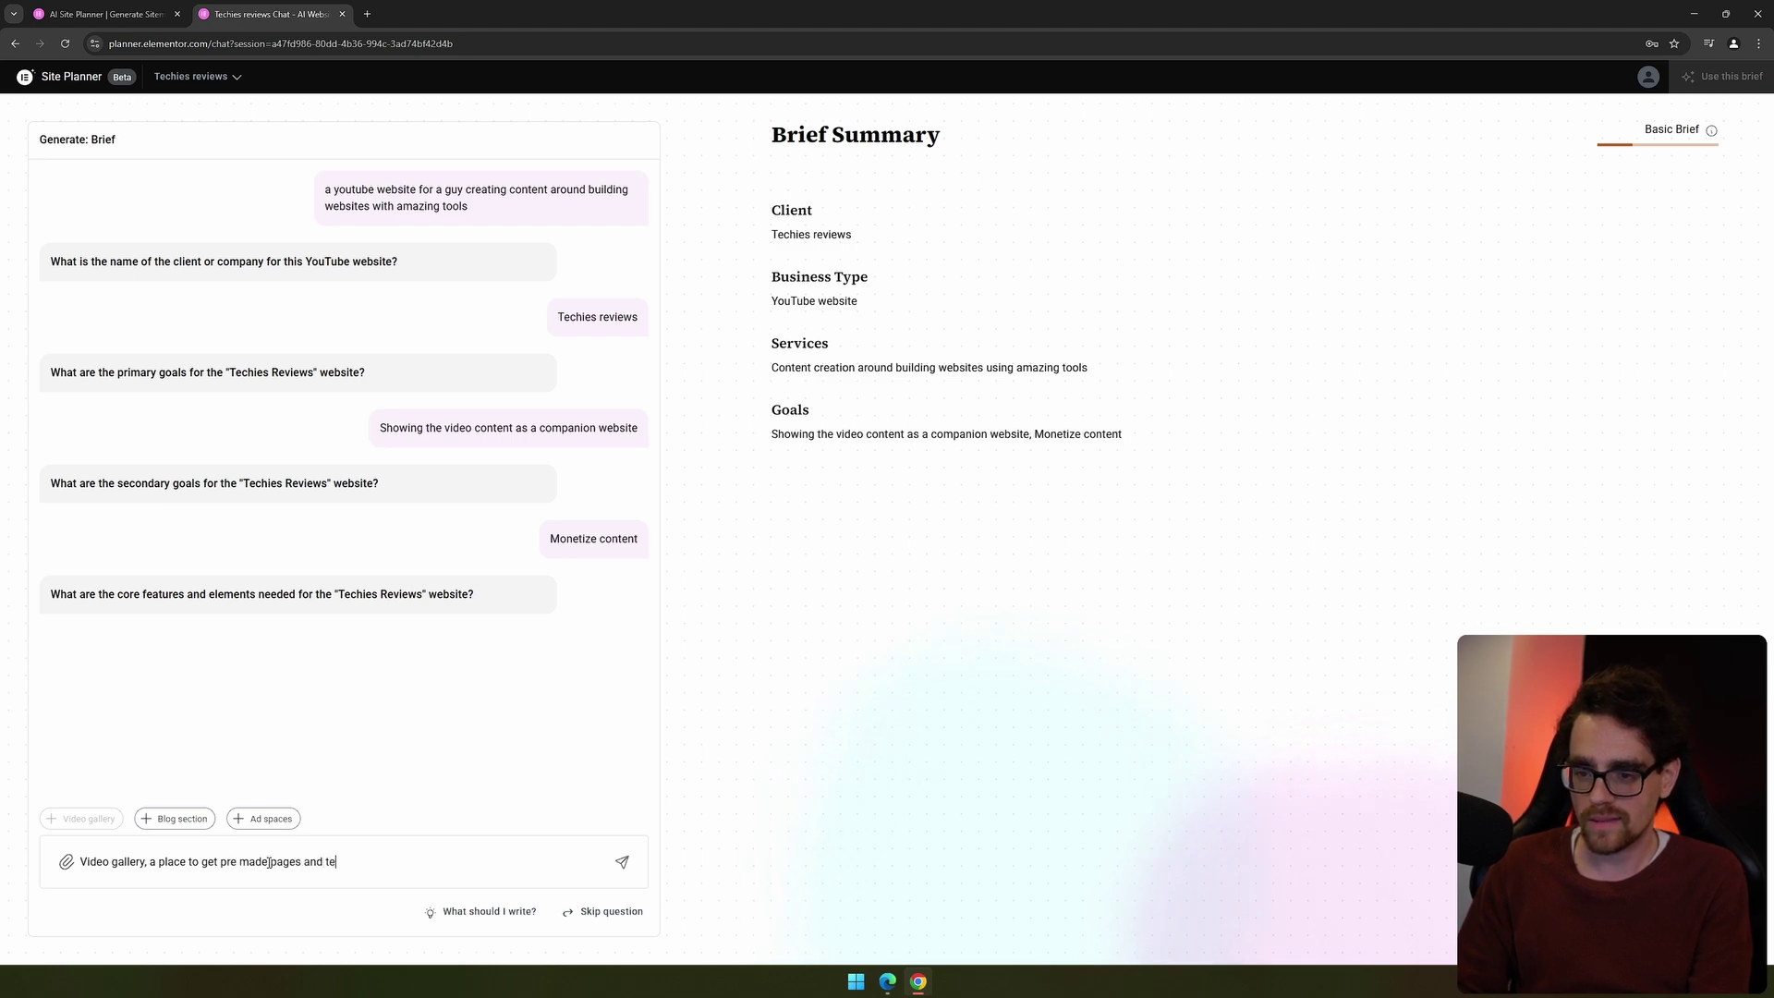
type("mplates, and different")
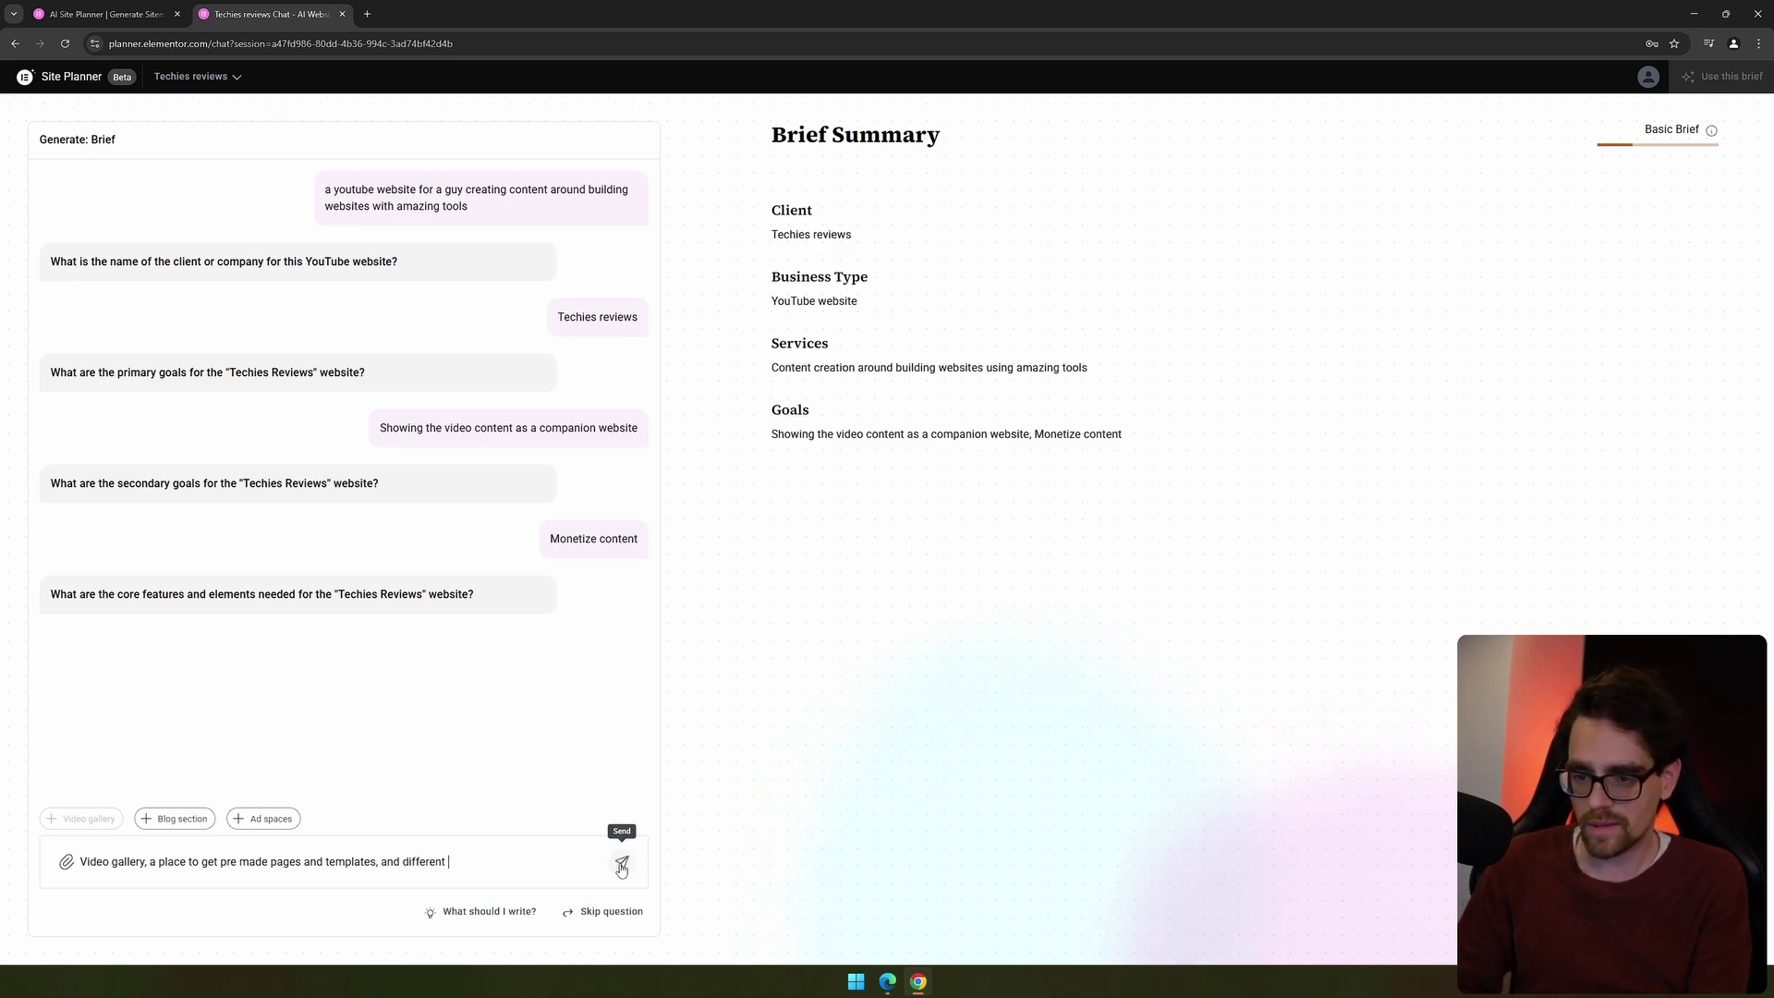
type("ages")
left_click(621, 865)
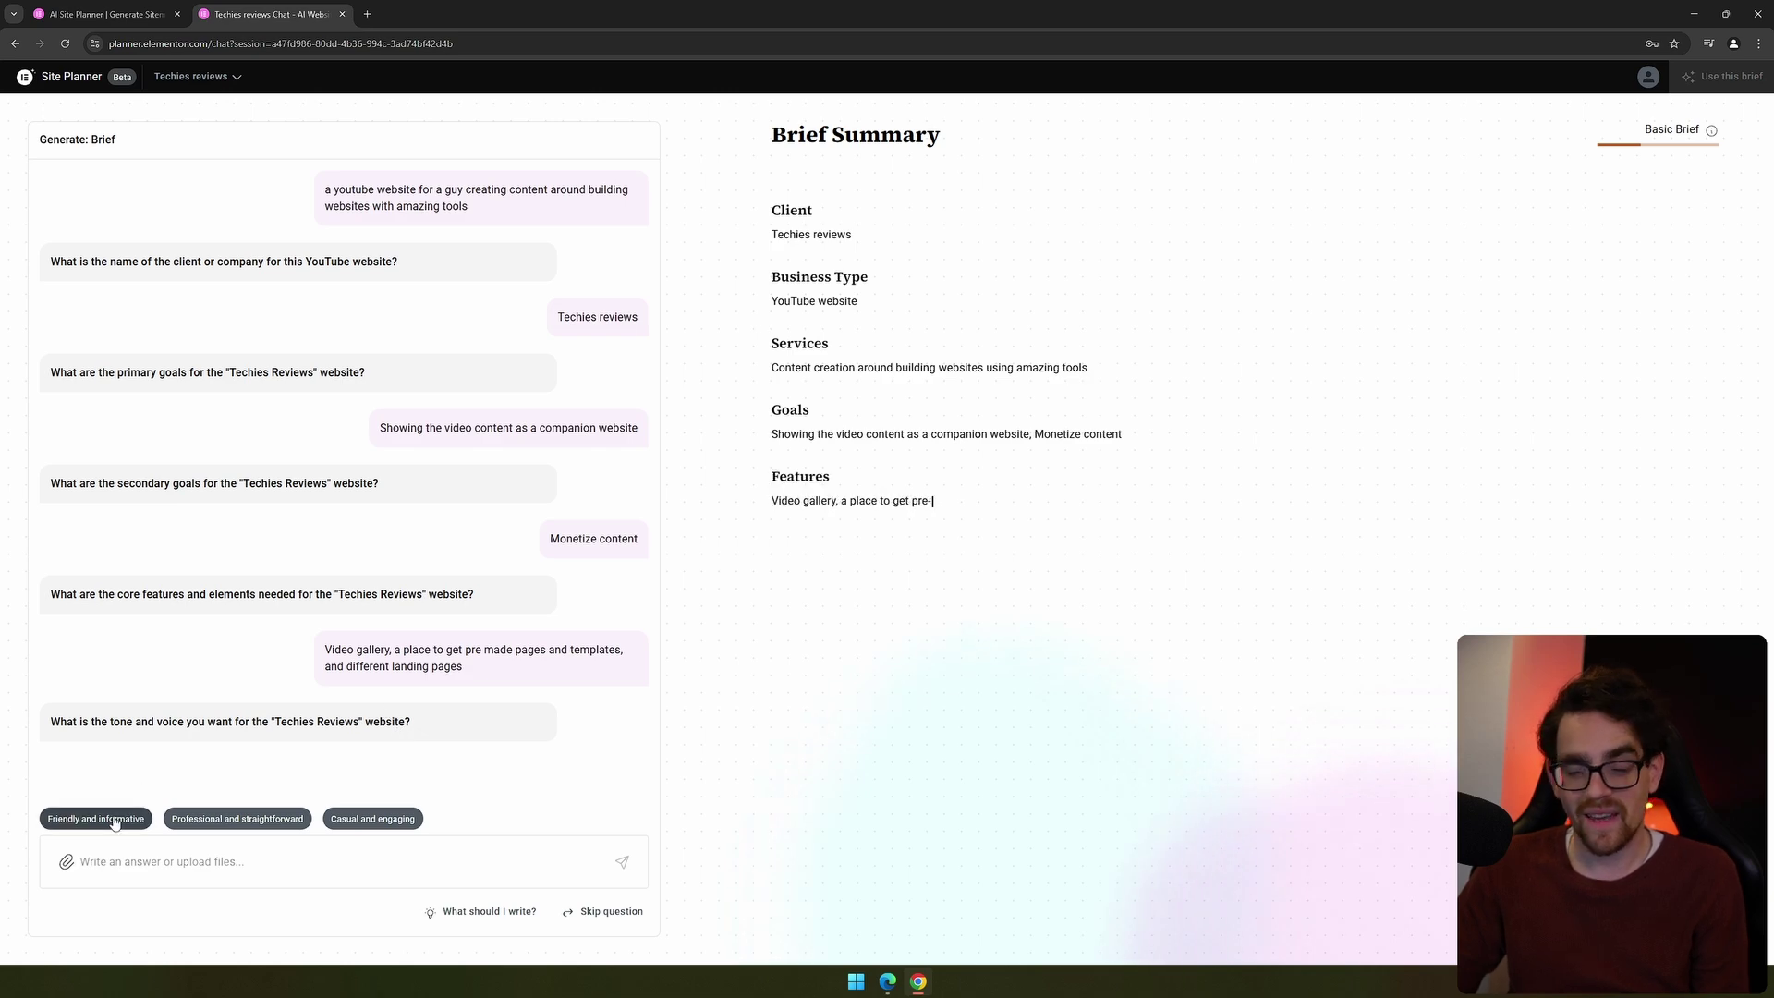
left_click(386, 818)
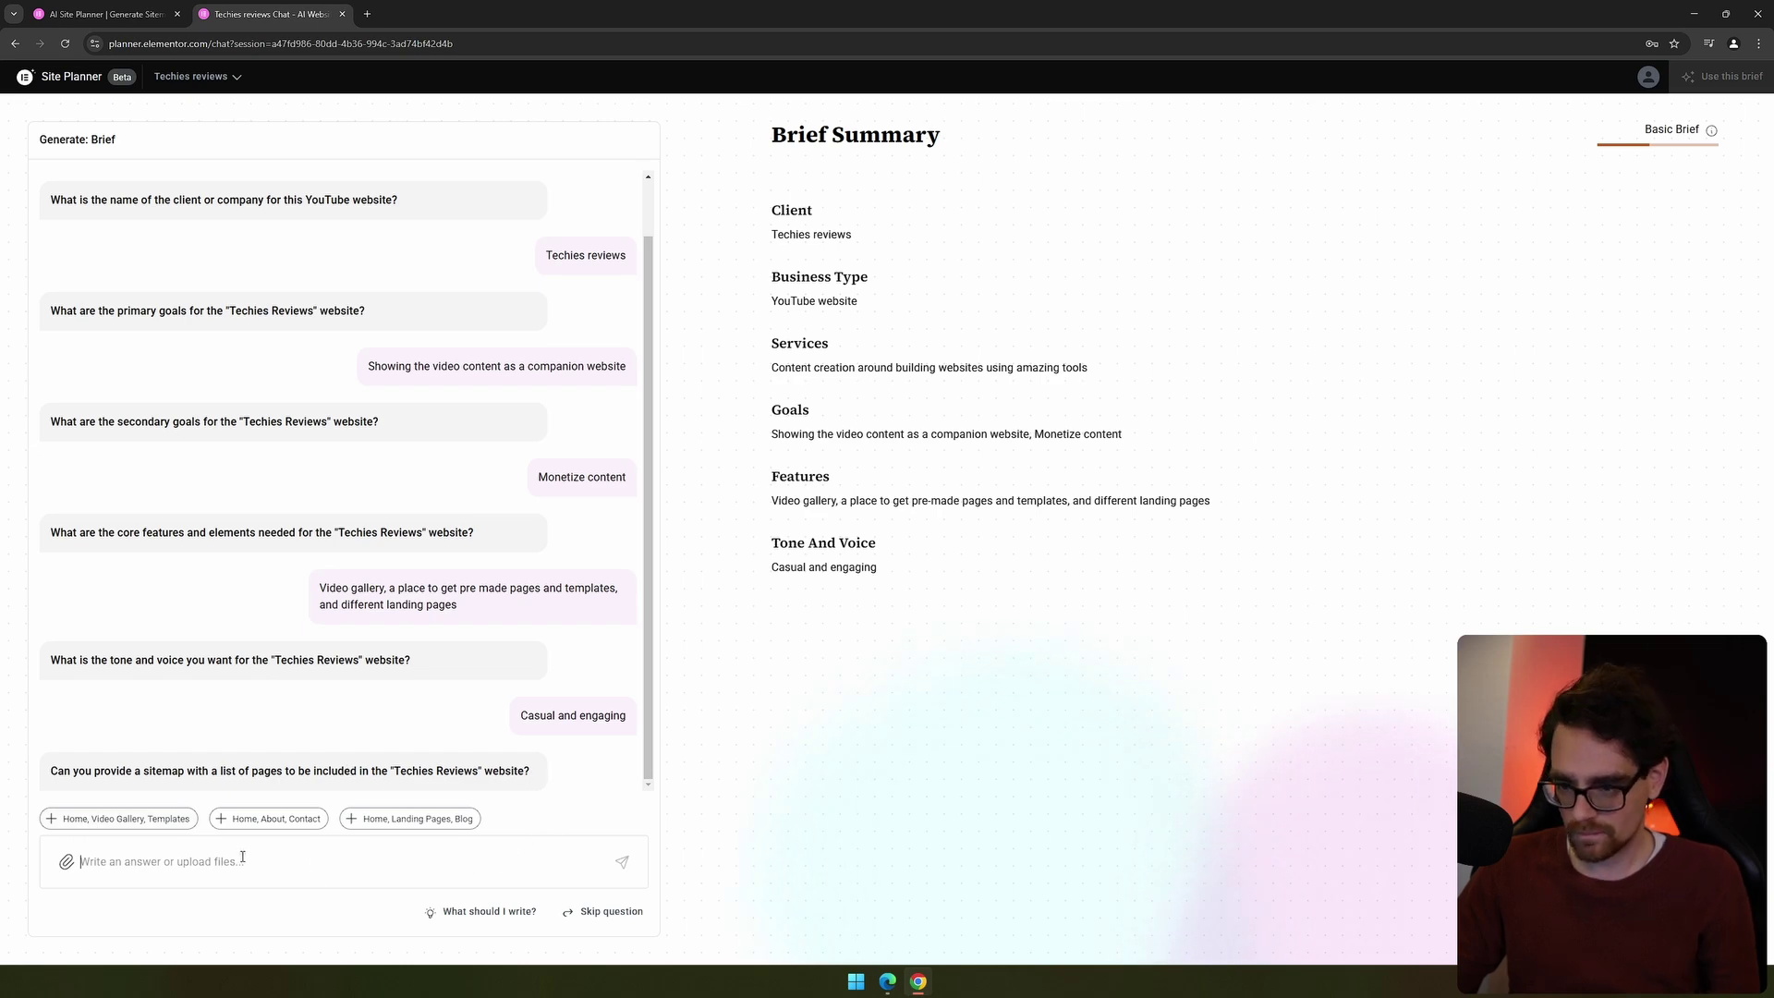
- Type the sitemap page list: home, tutorials, templates, about, contact, one per line
type("home")
key("shift+Return")
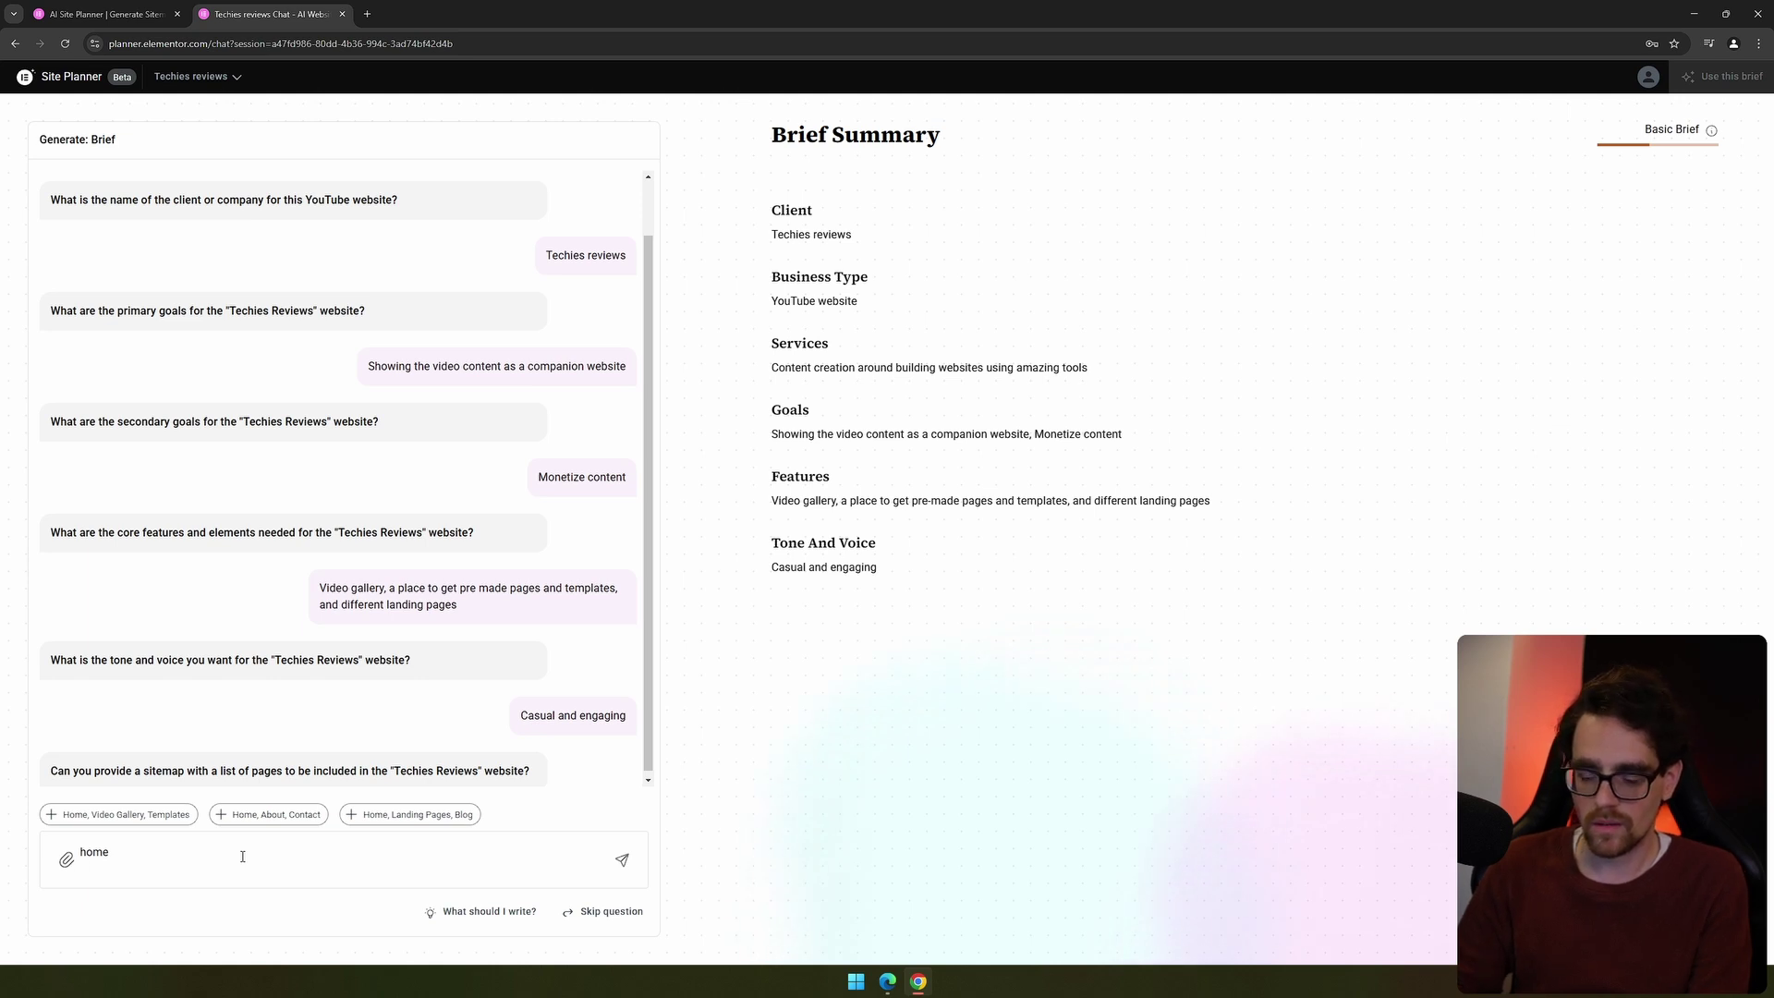
type("tutorials")
key("shift+Return")
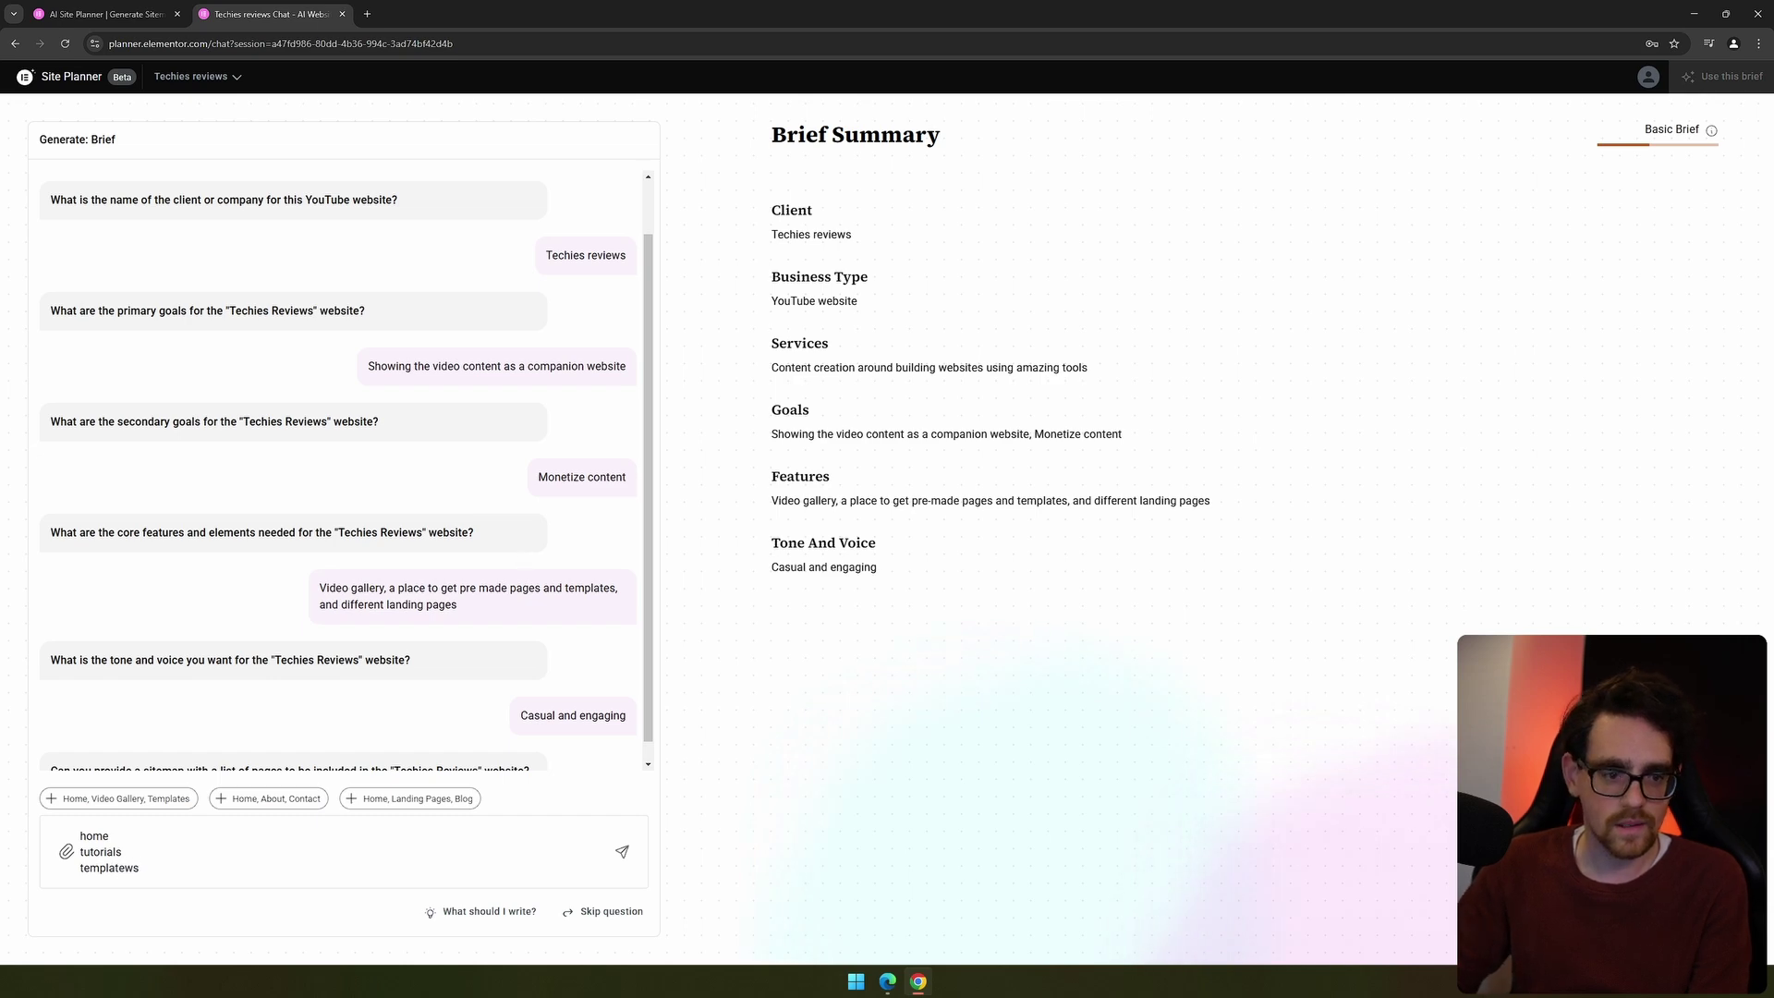
type("templatews")
key("BackSpace")
key("BackSpace")
type("s")
key("shift+Return")
type("home")
key("shift+Return")
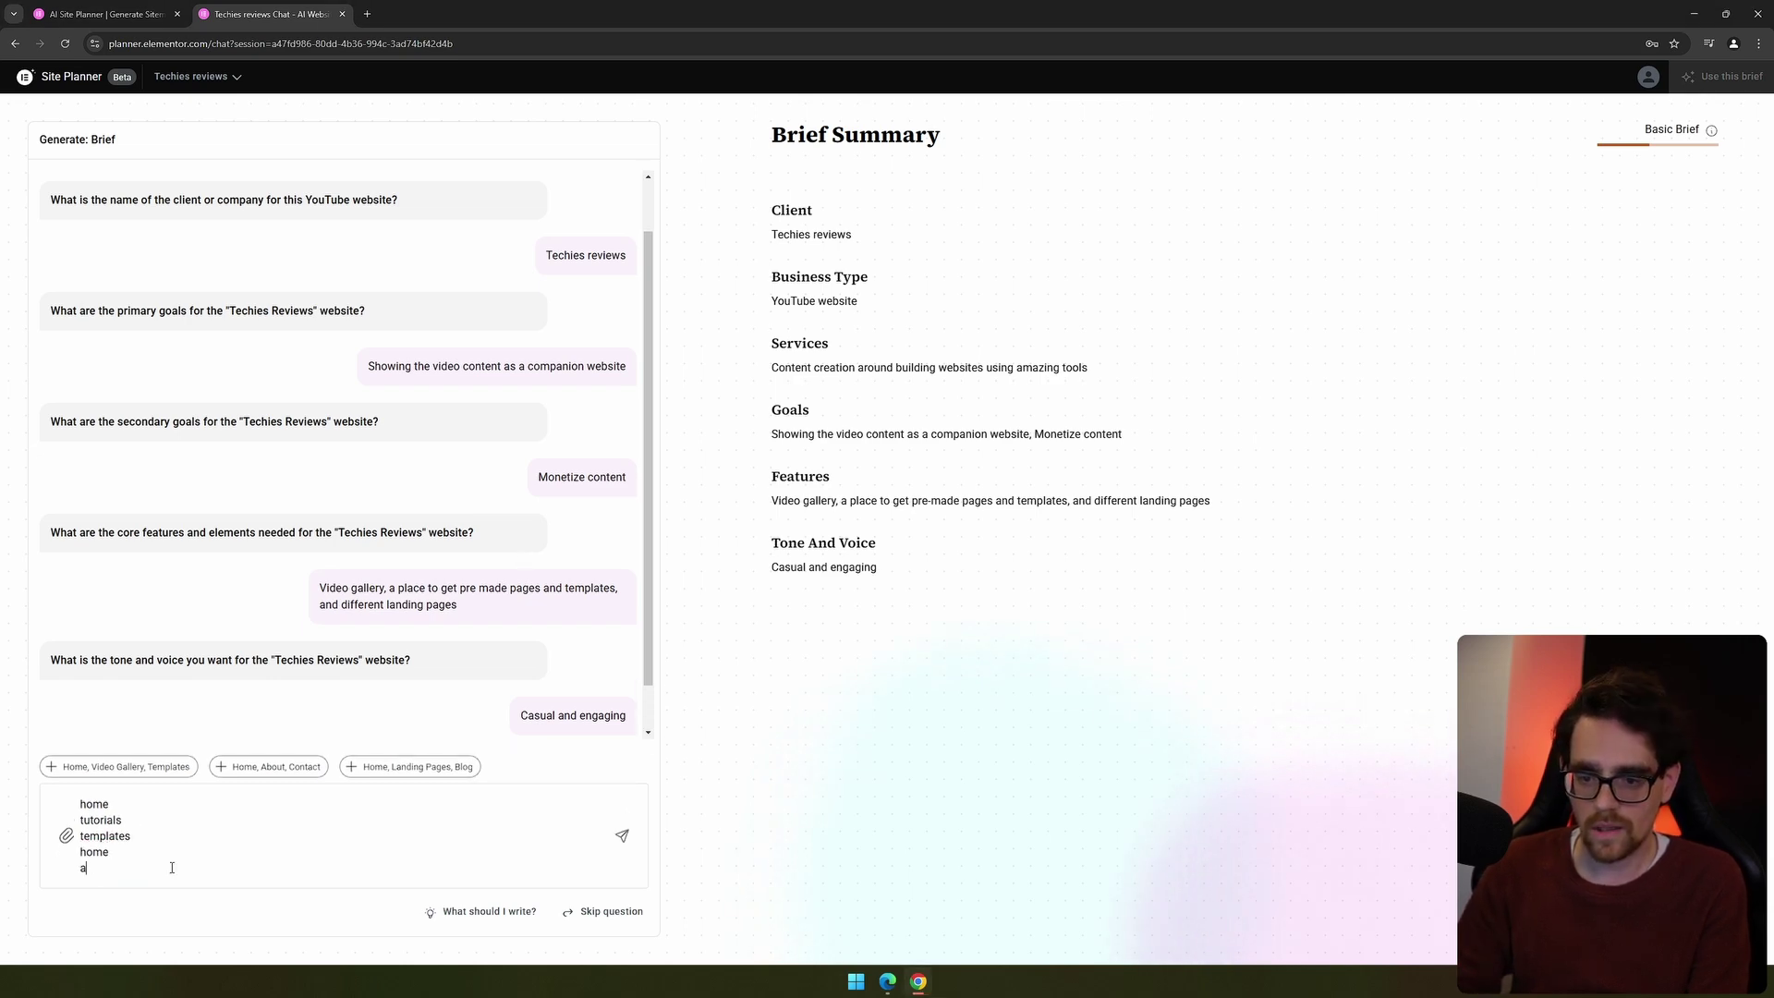
key("BackSpace")
key("BackSpace")
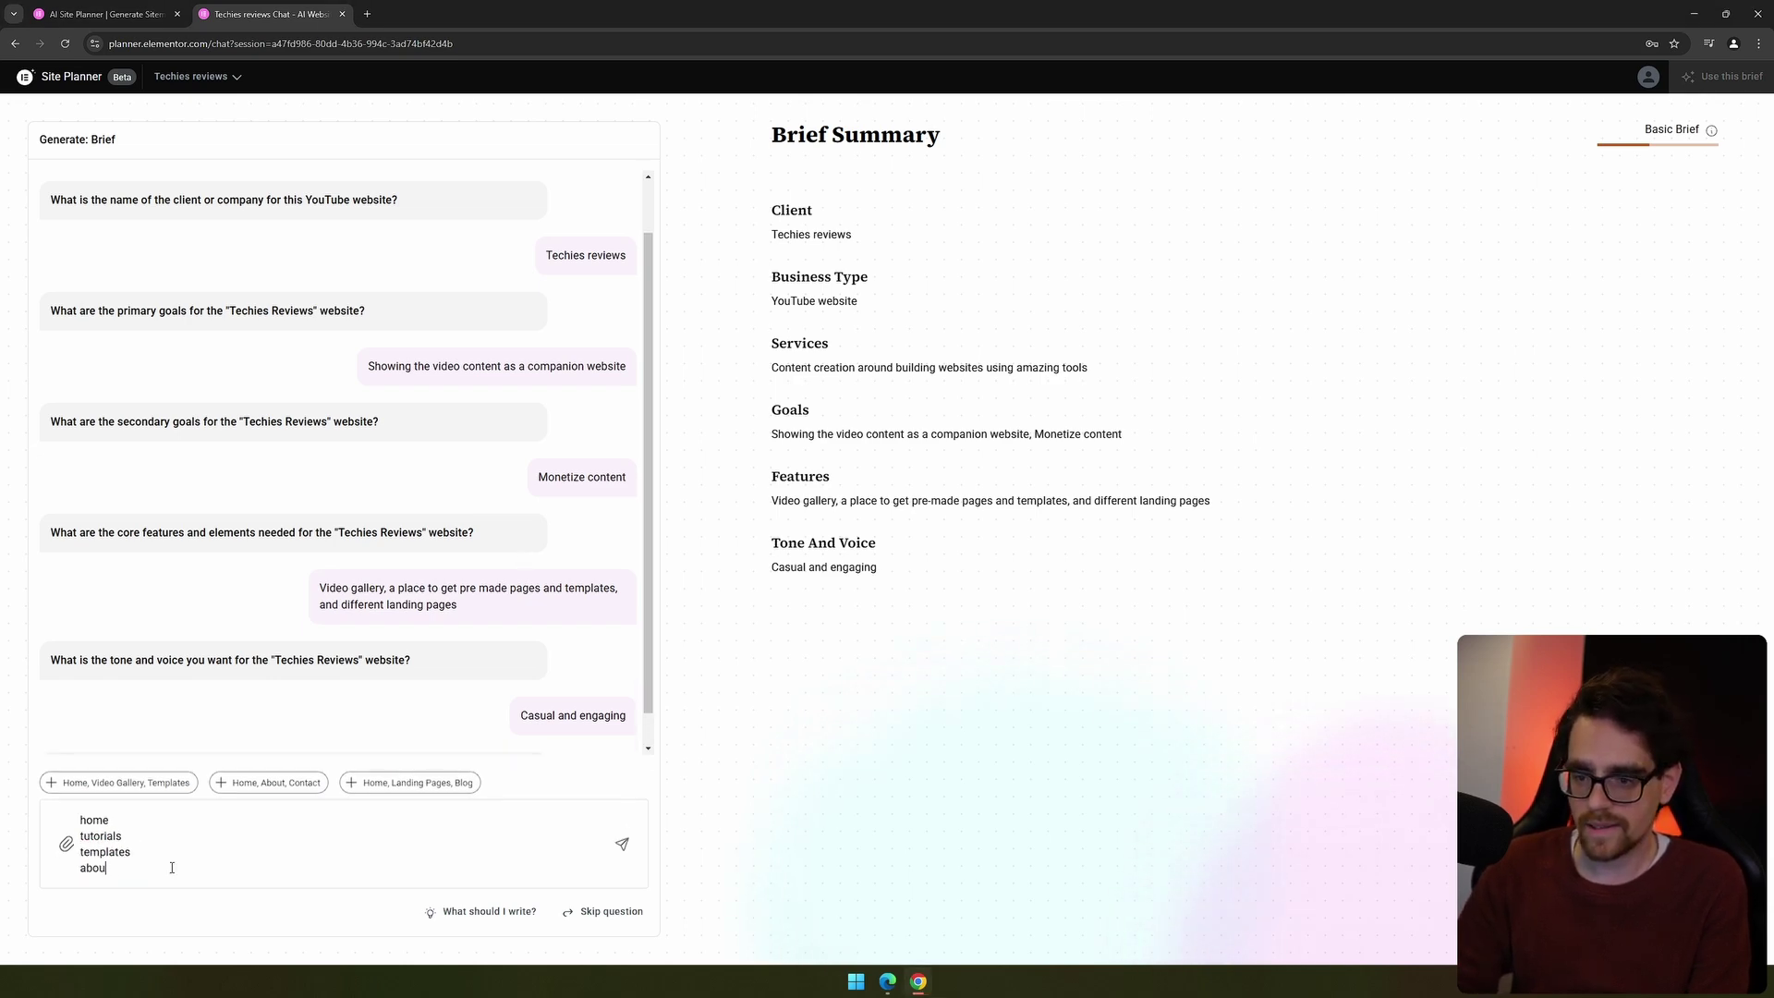
type("about")
key("shift+Return")
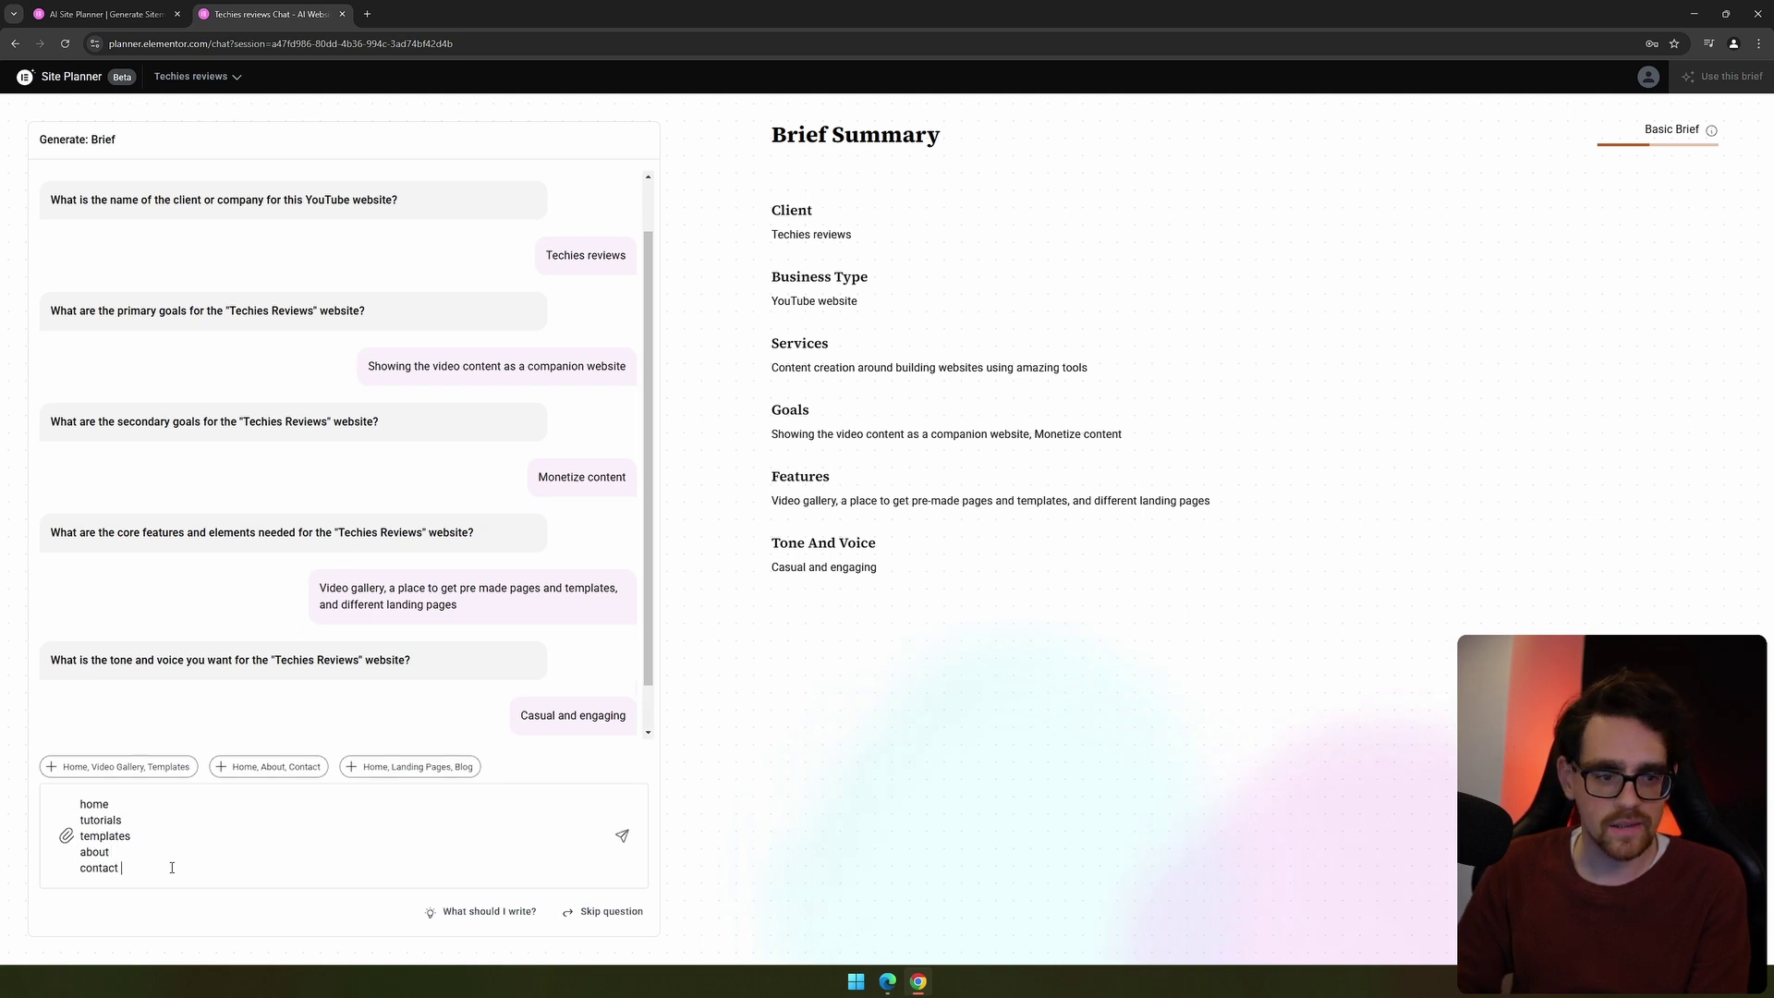
type("contact")
key("shift+Return")
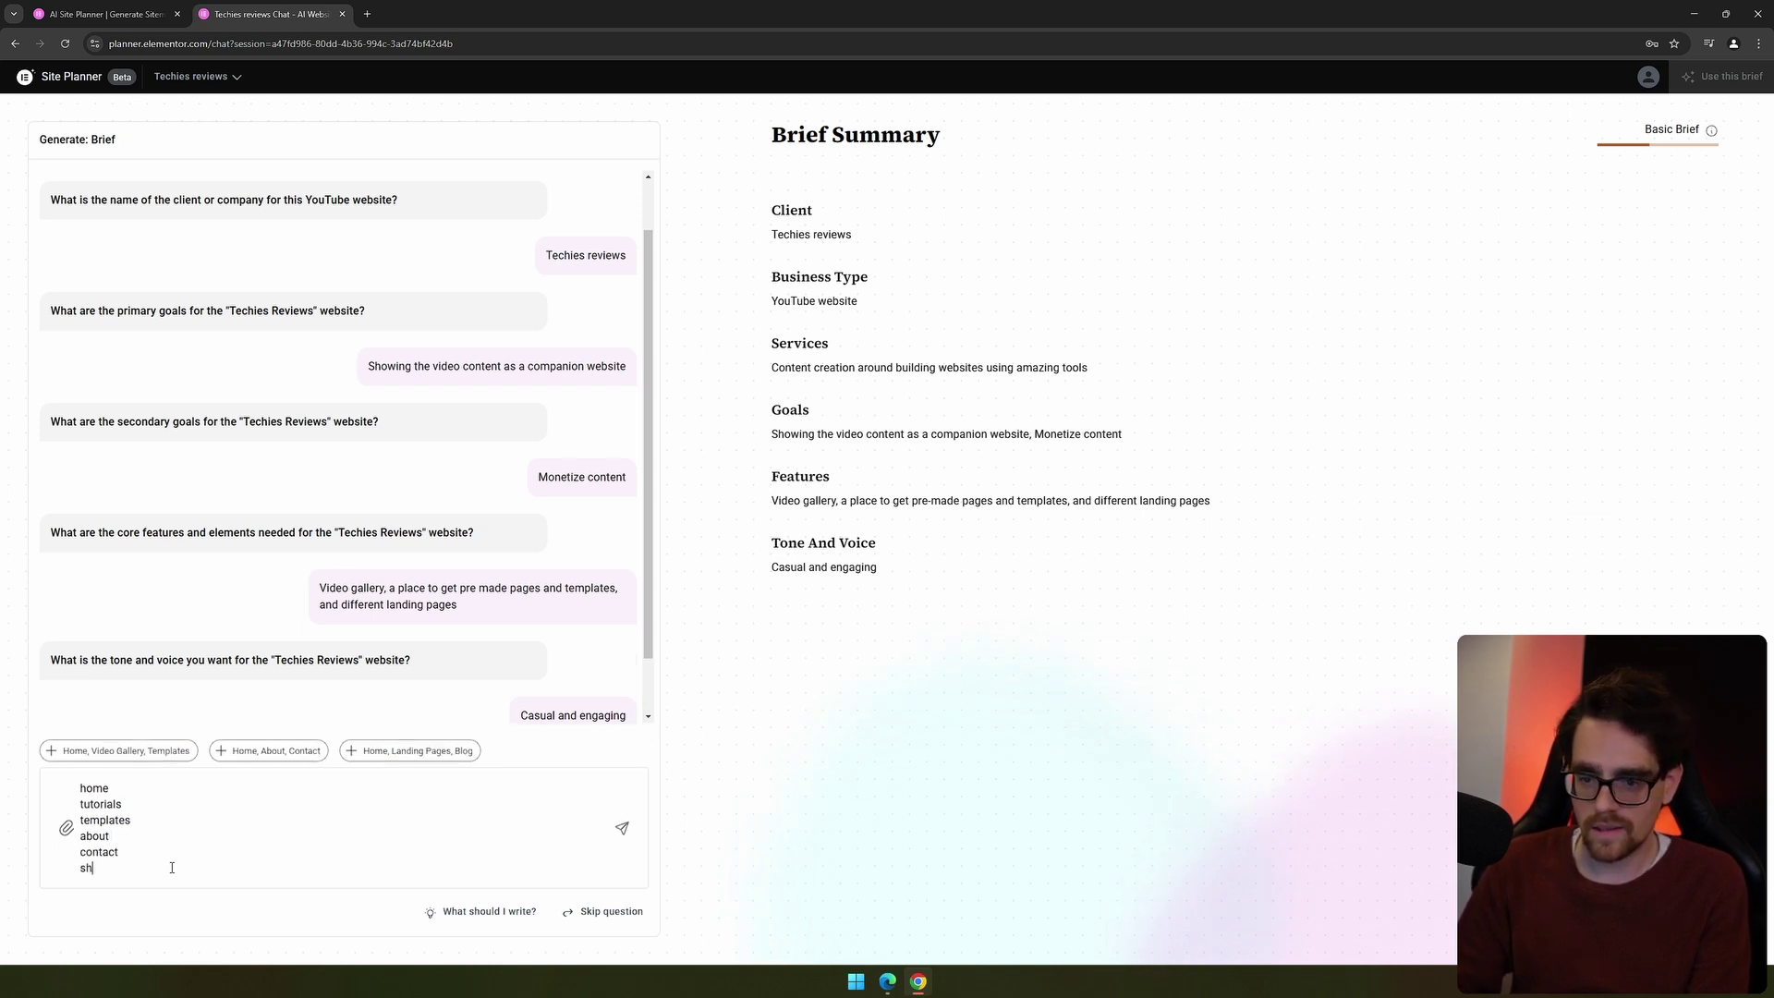
key("BackSpace")
key("BackSpace")
key("BackSpace")
key("BackSpace")
key("BackSpace")
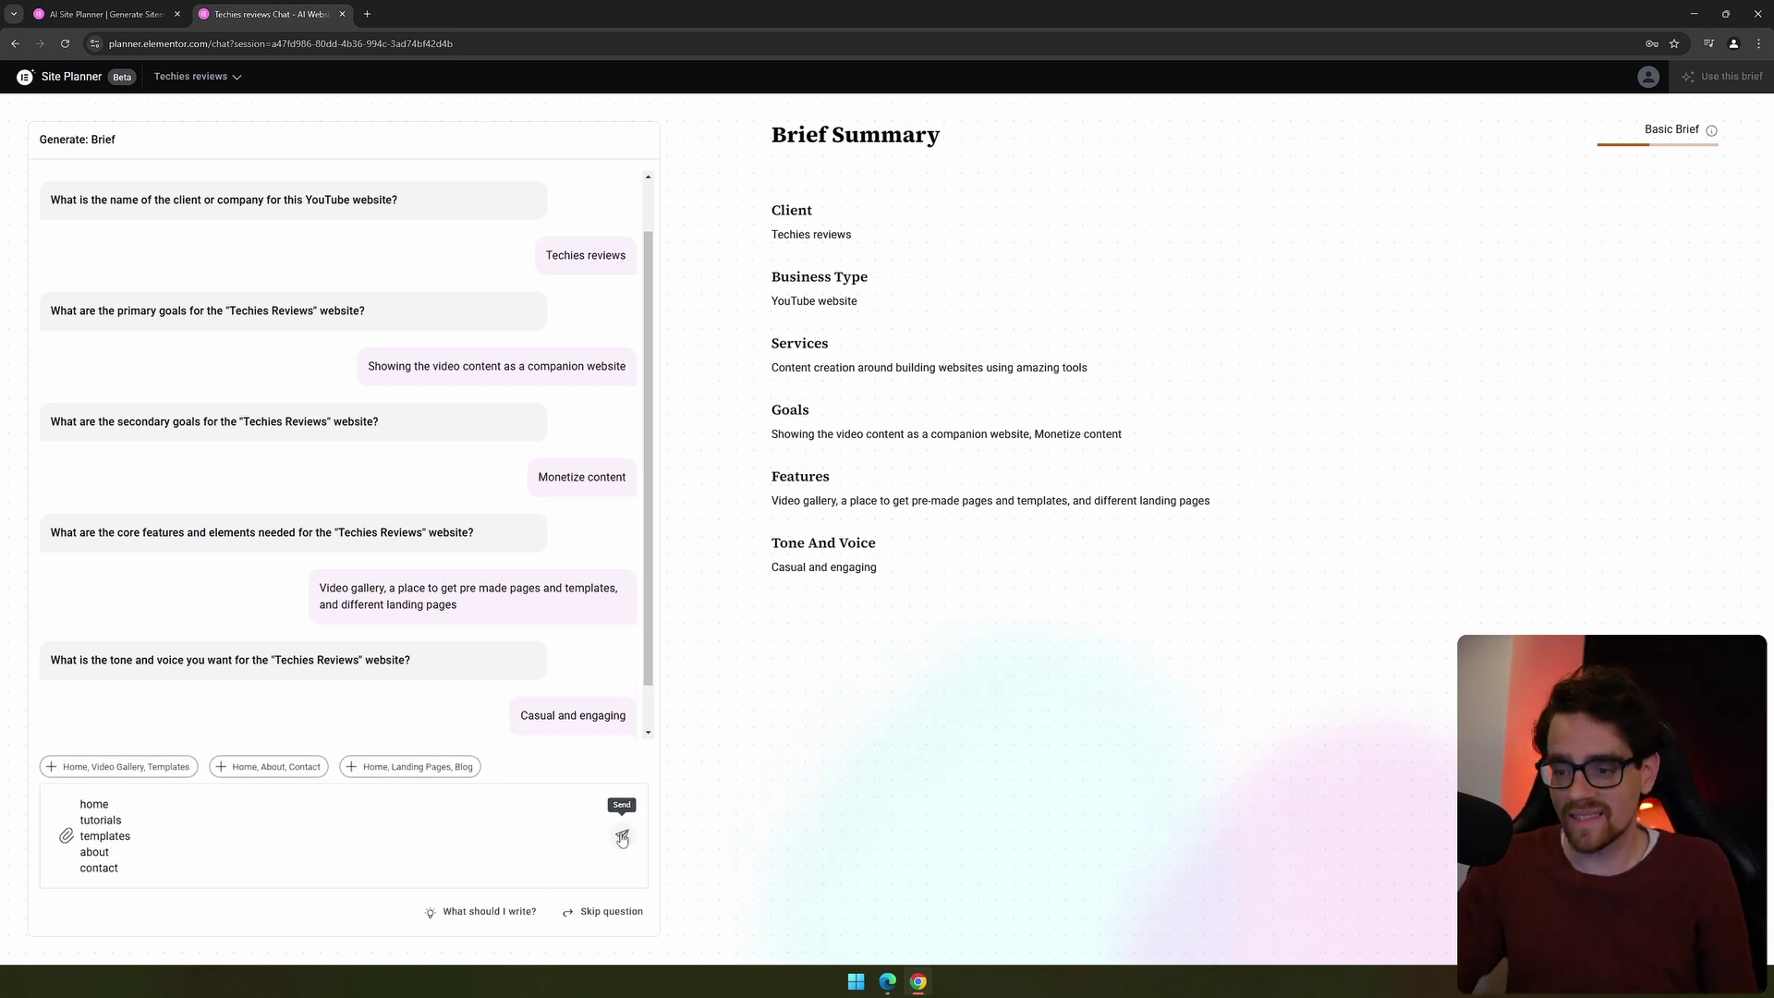
- Send the page list, set the audience to 35-44 and Male, and confirm readiness to generate
left_click(622, 837)
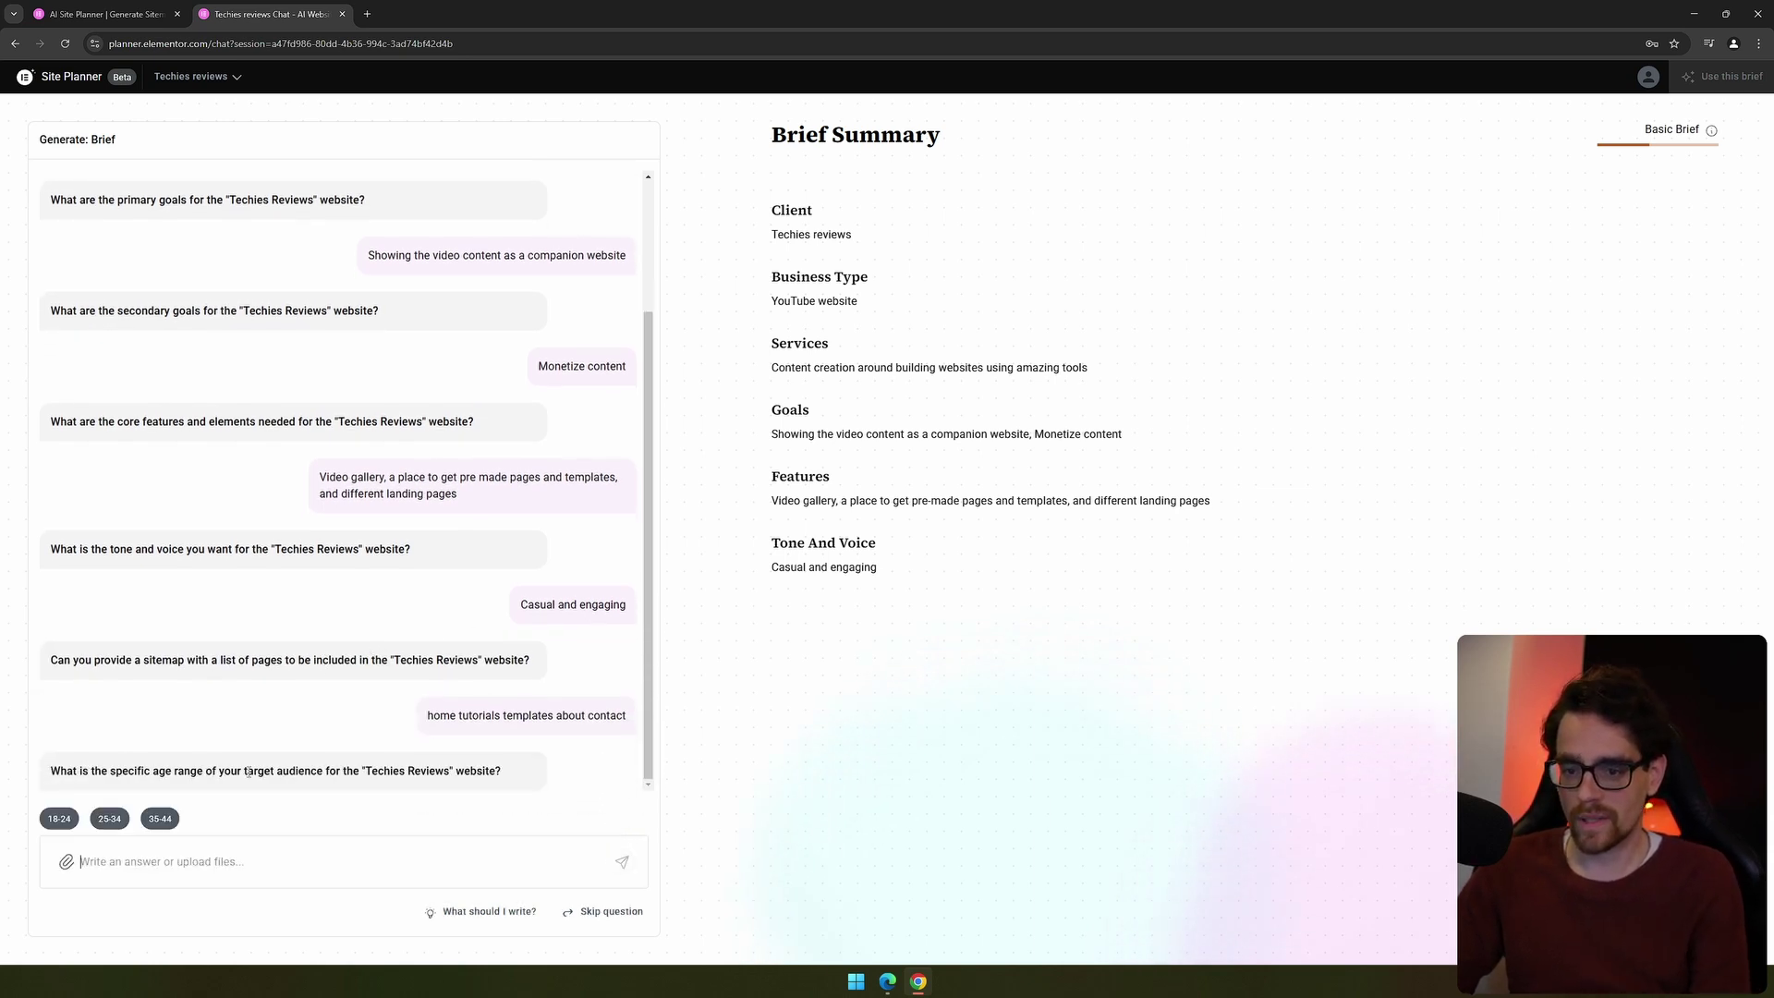
left_click(160, 819)
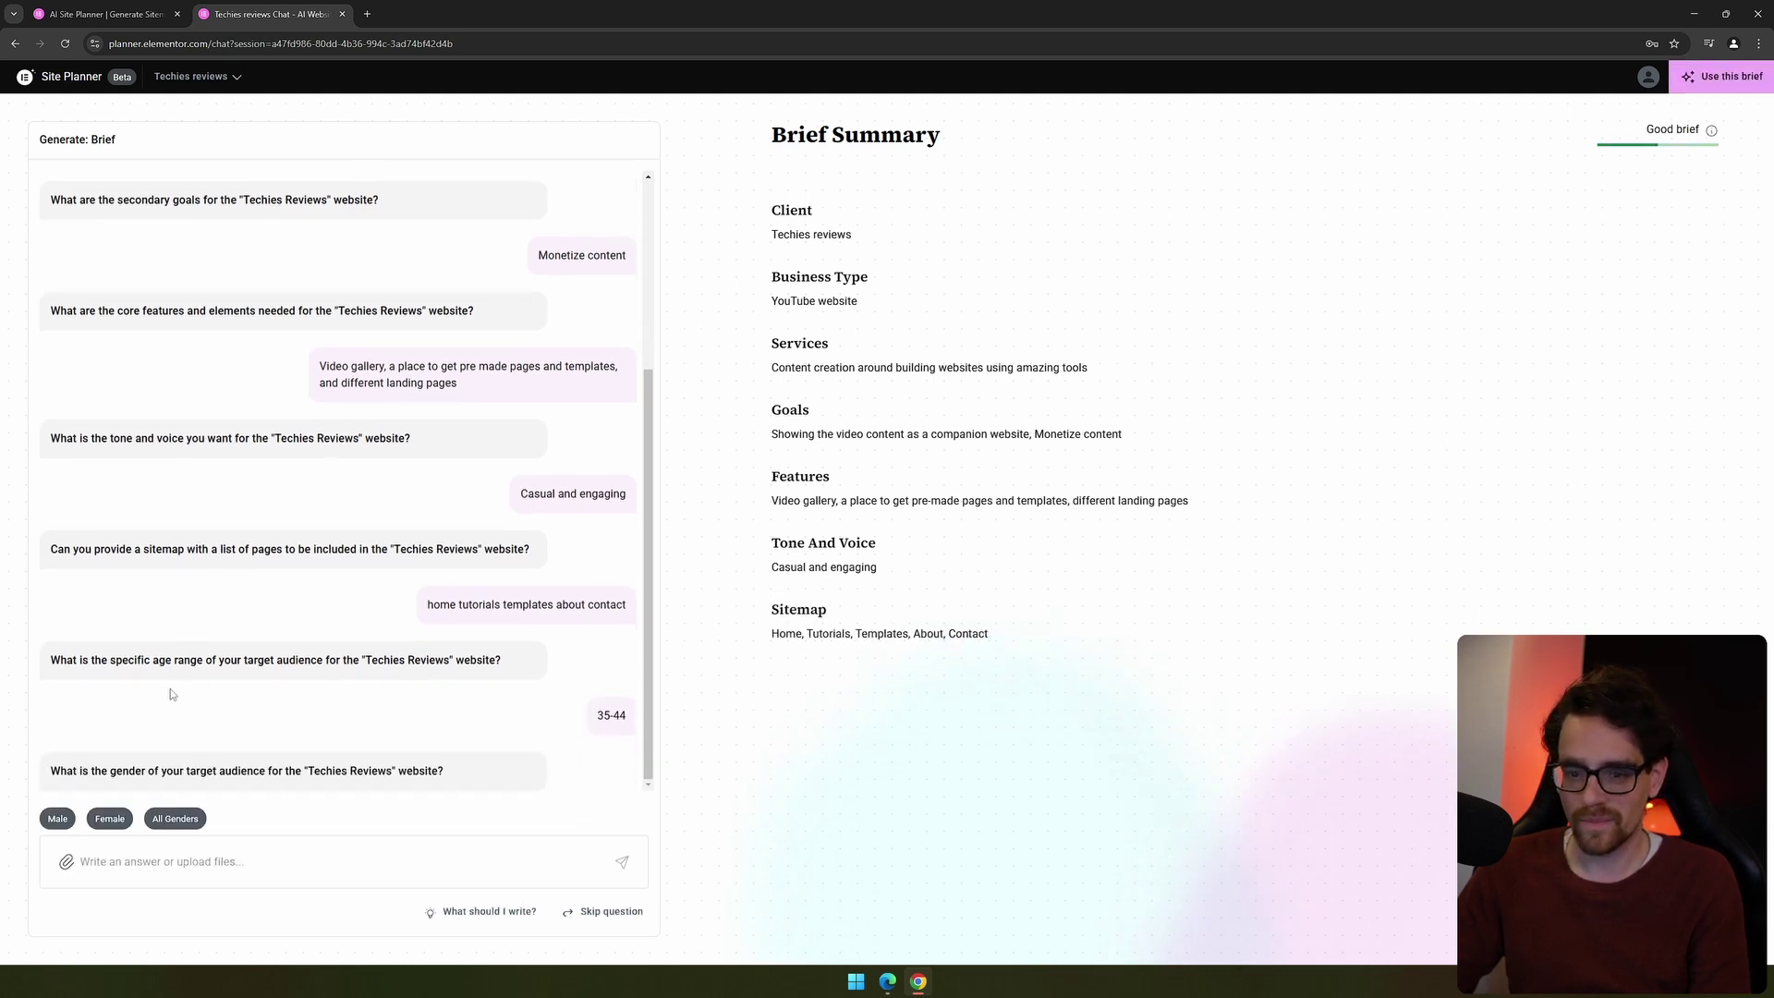
left_click(44, 817)
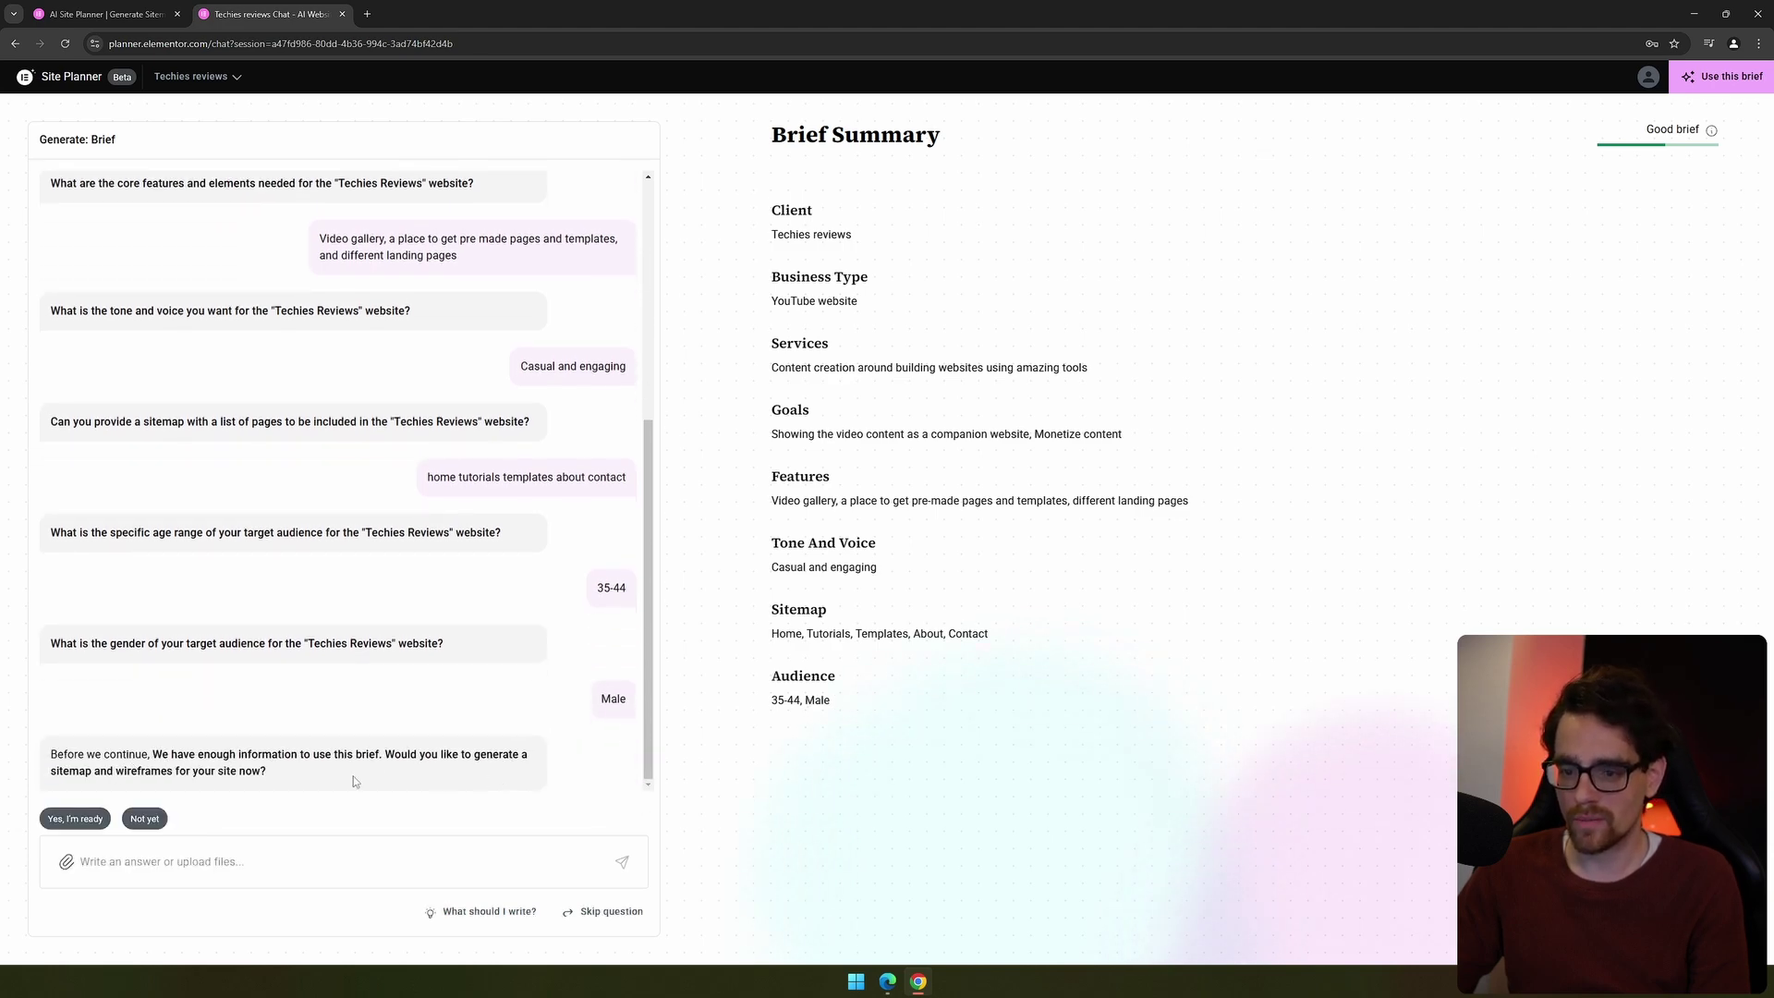
left_click(94, 818)
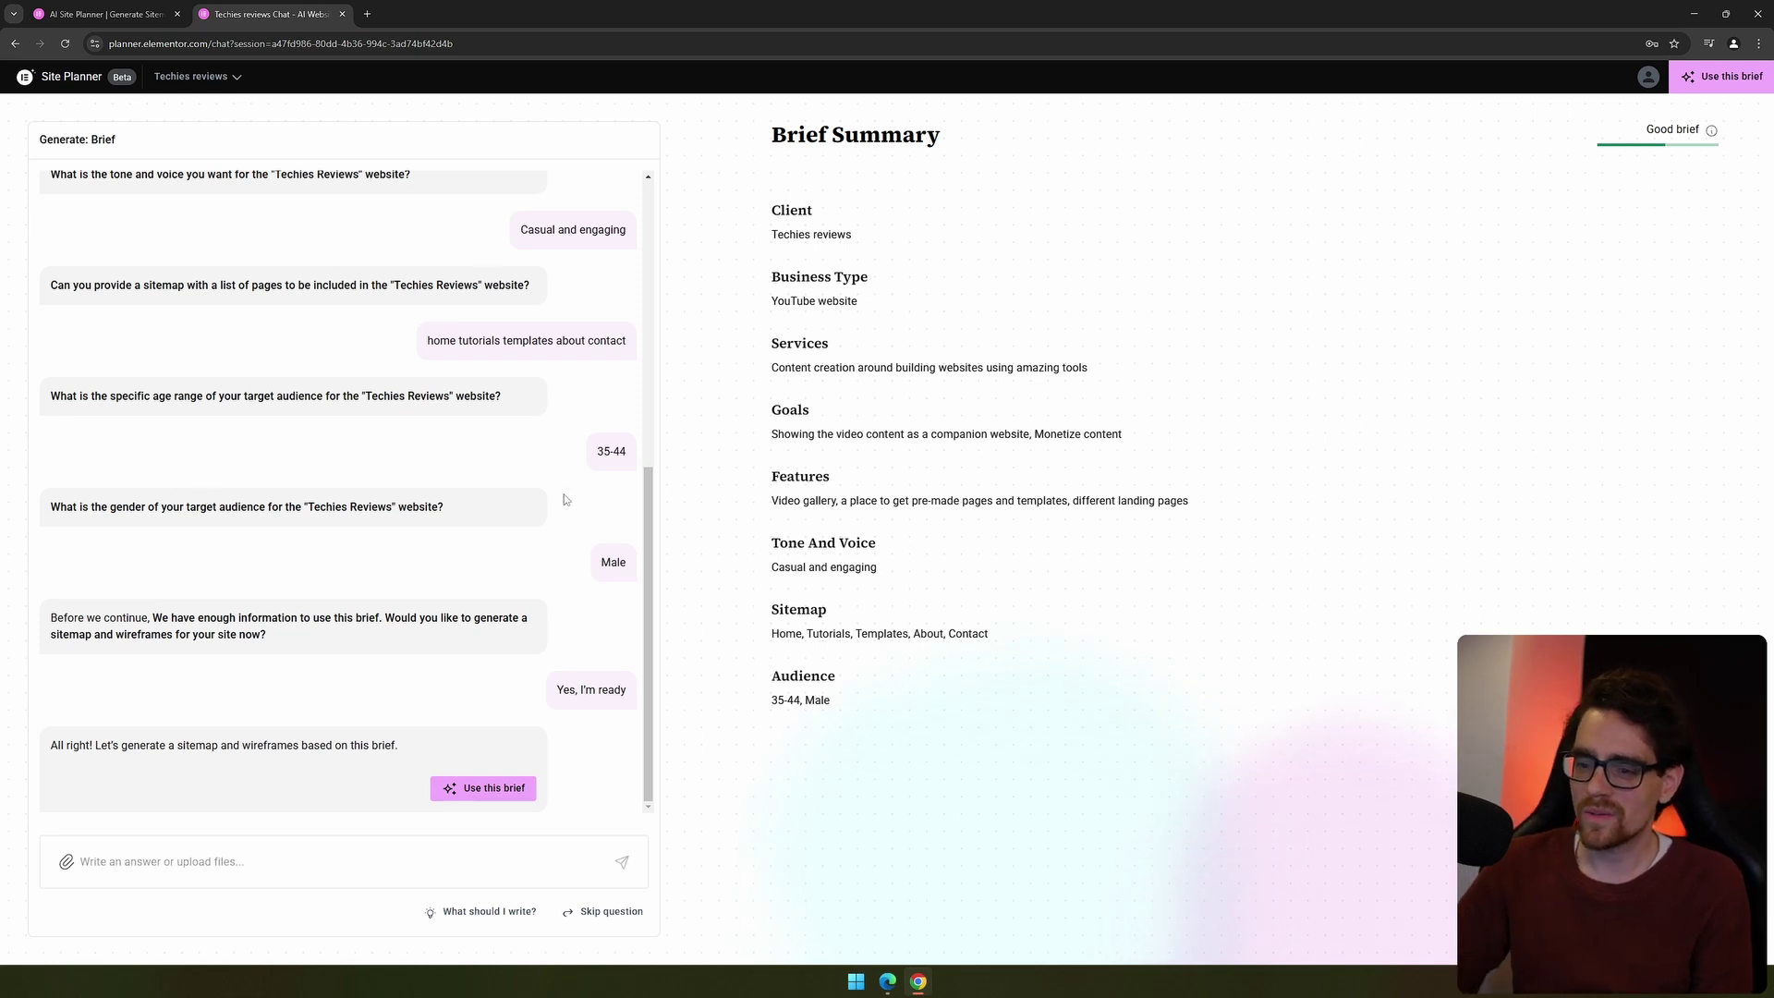
left_click(507, 793)
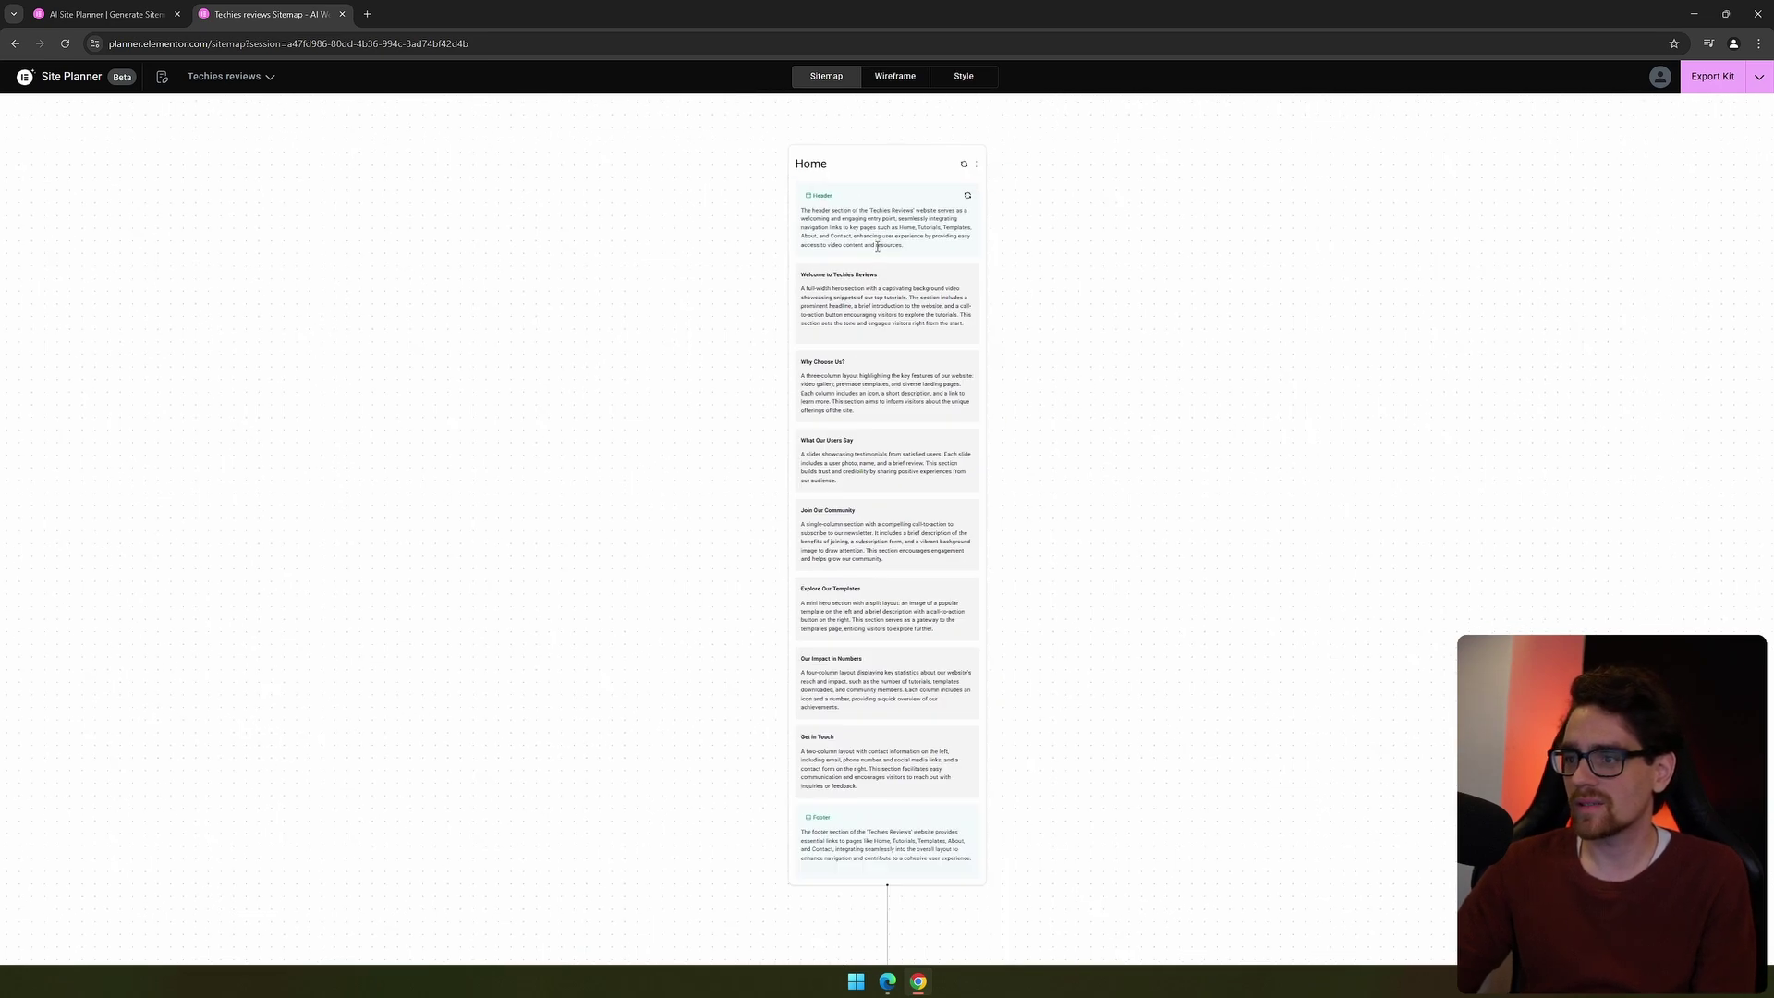
scroll(1062, 406, "down", 5)
scroll(1091, 263, "down", 4)
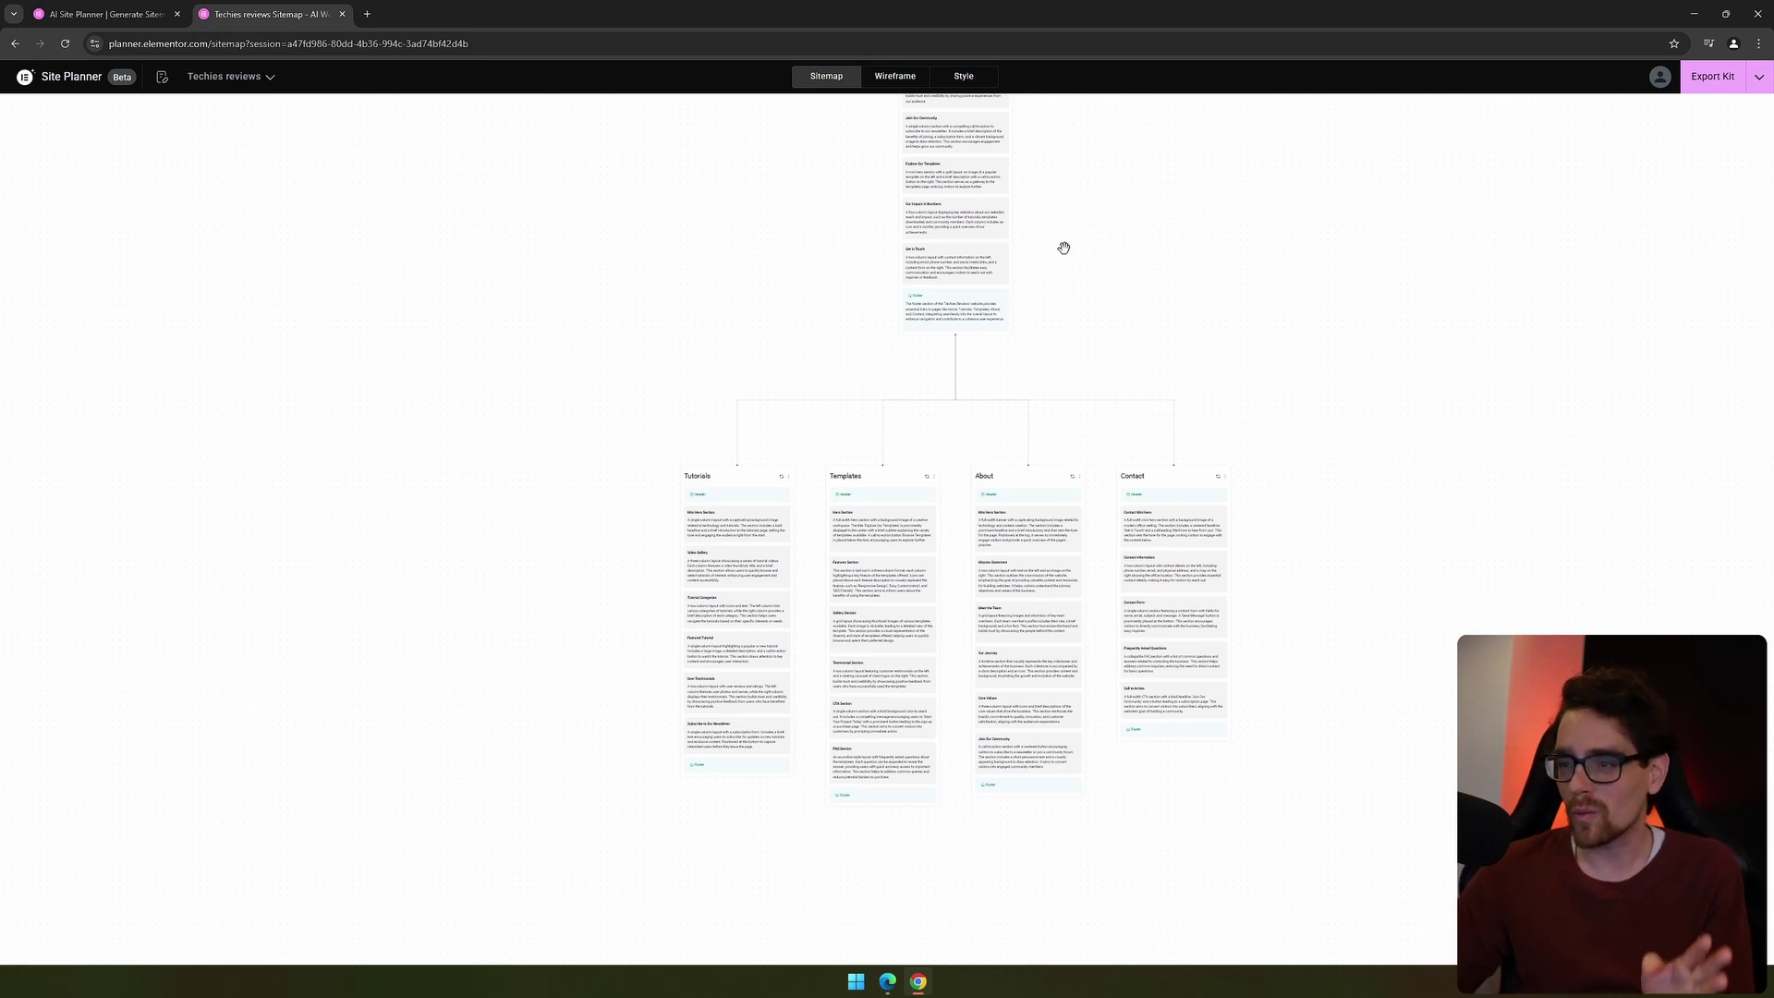
left_click_drag(1062, 246, 1143, 550)
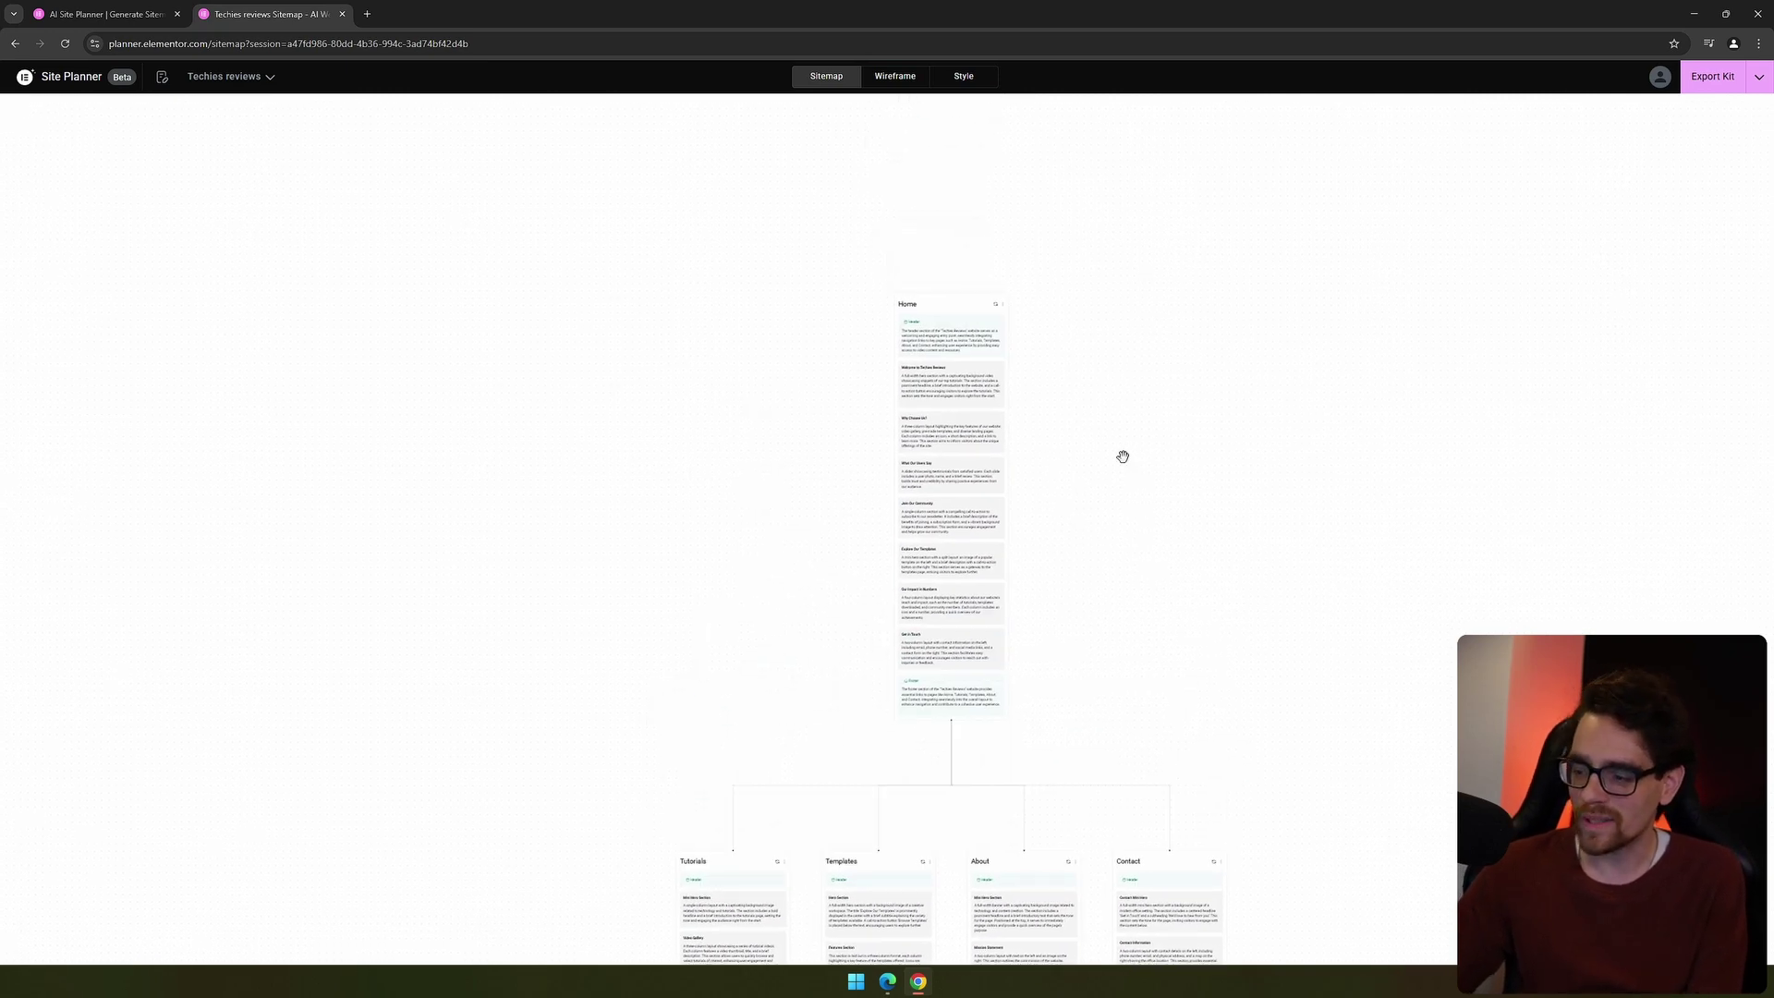
scroll(956, 351, "up", 4)
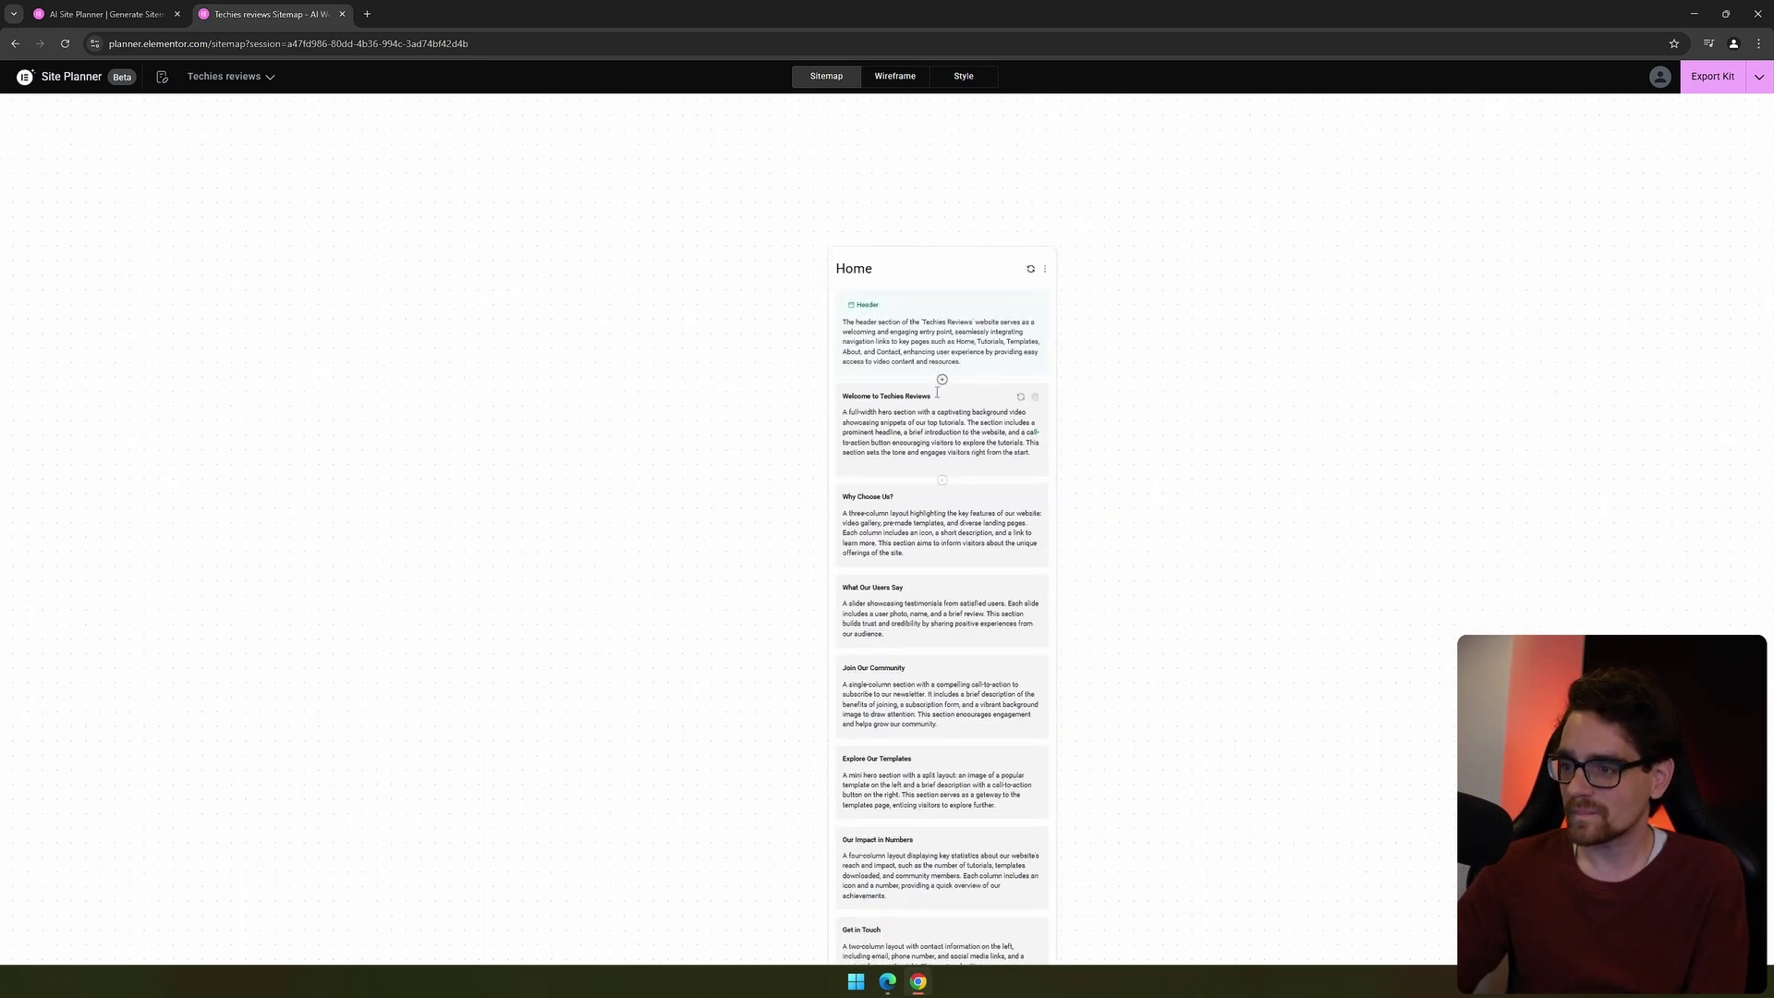
left_click(942, 379)
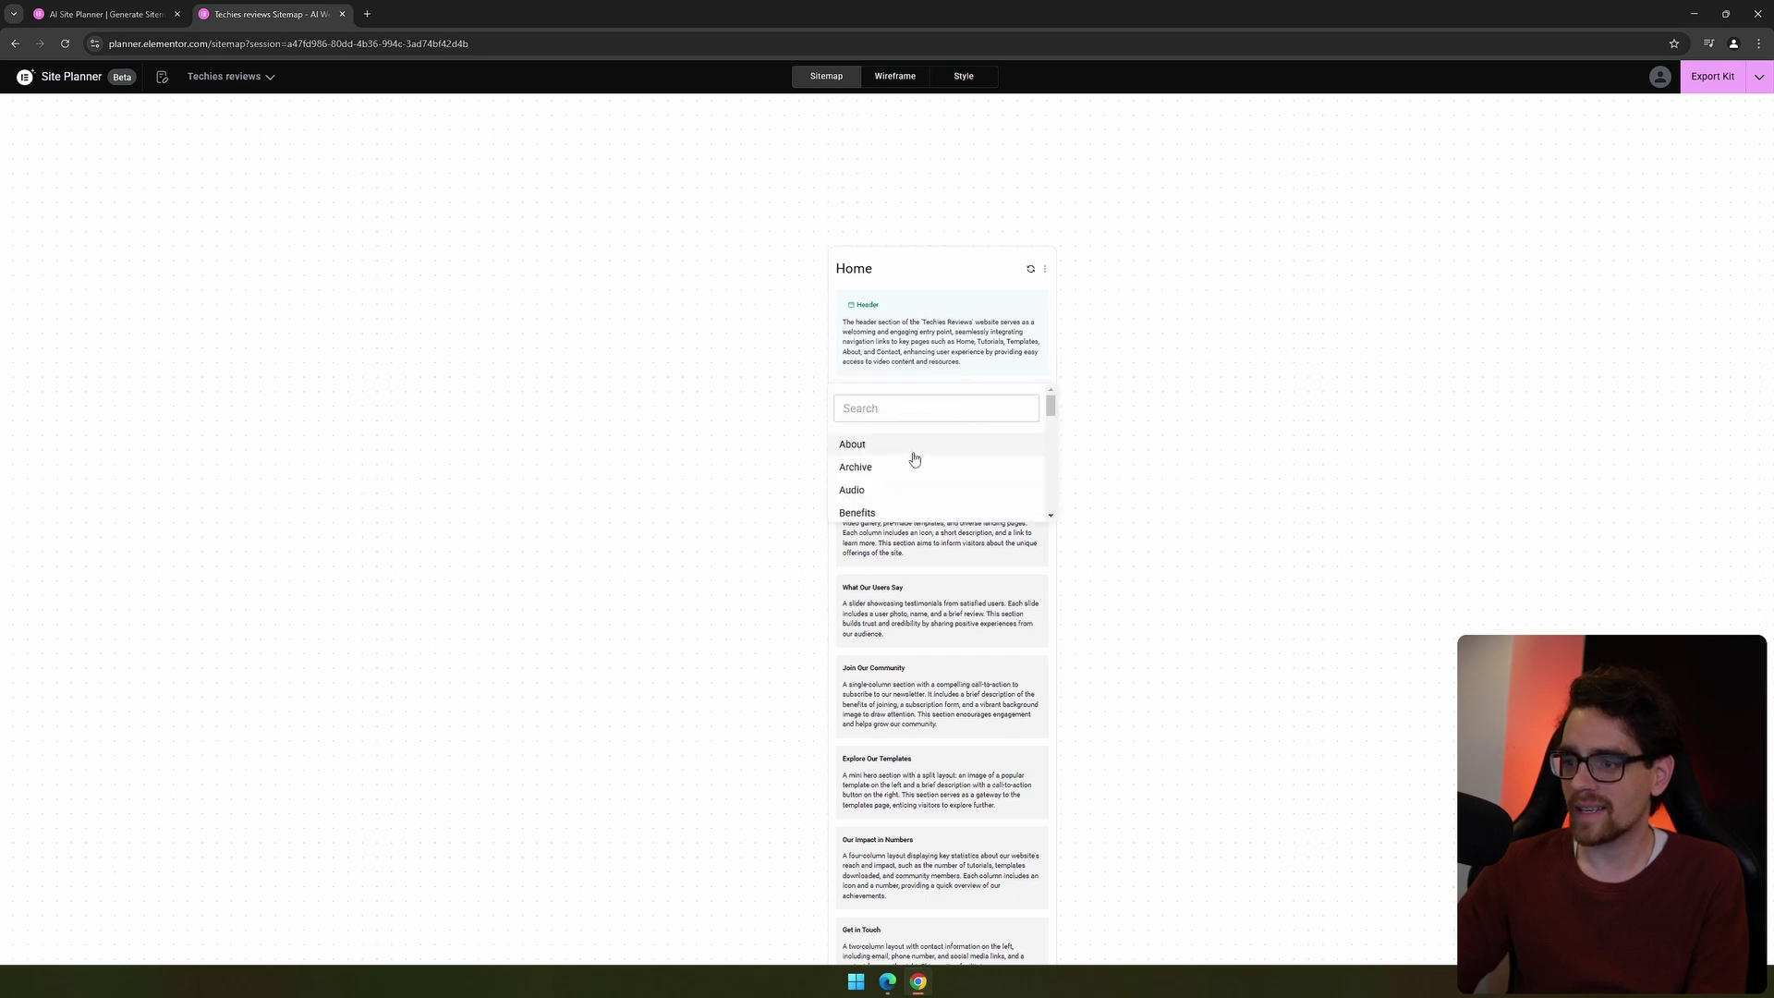
scroll(911, 462, "down", 3)
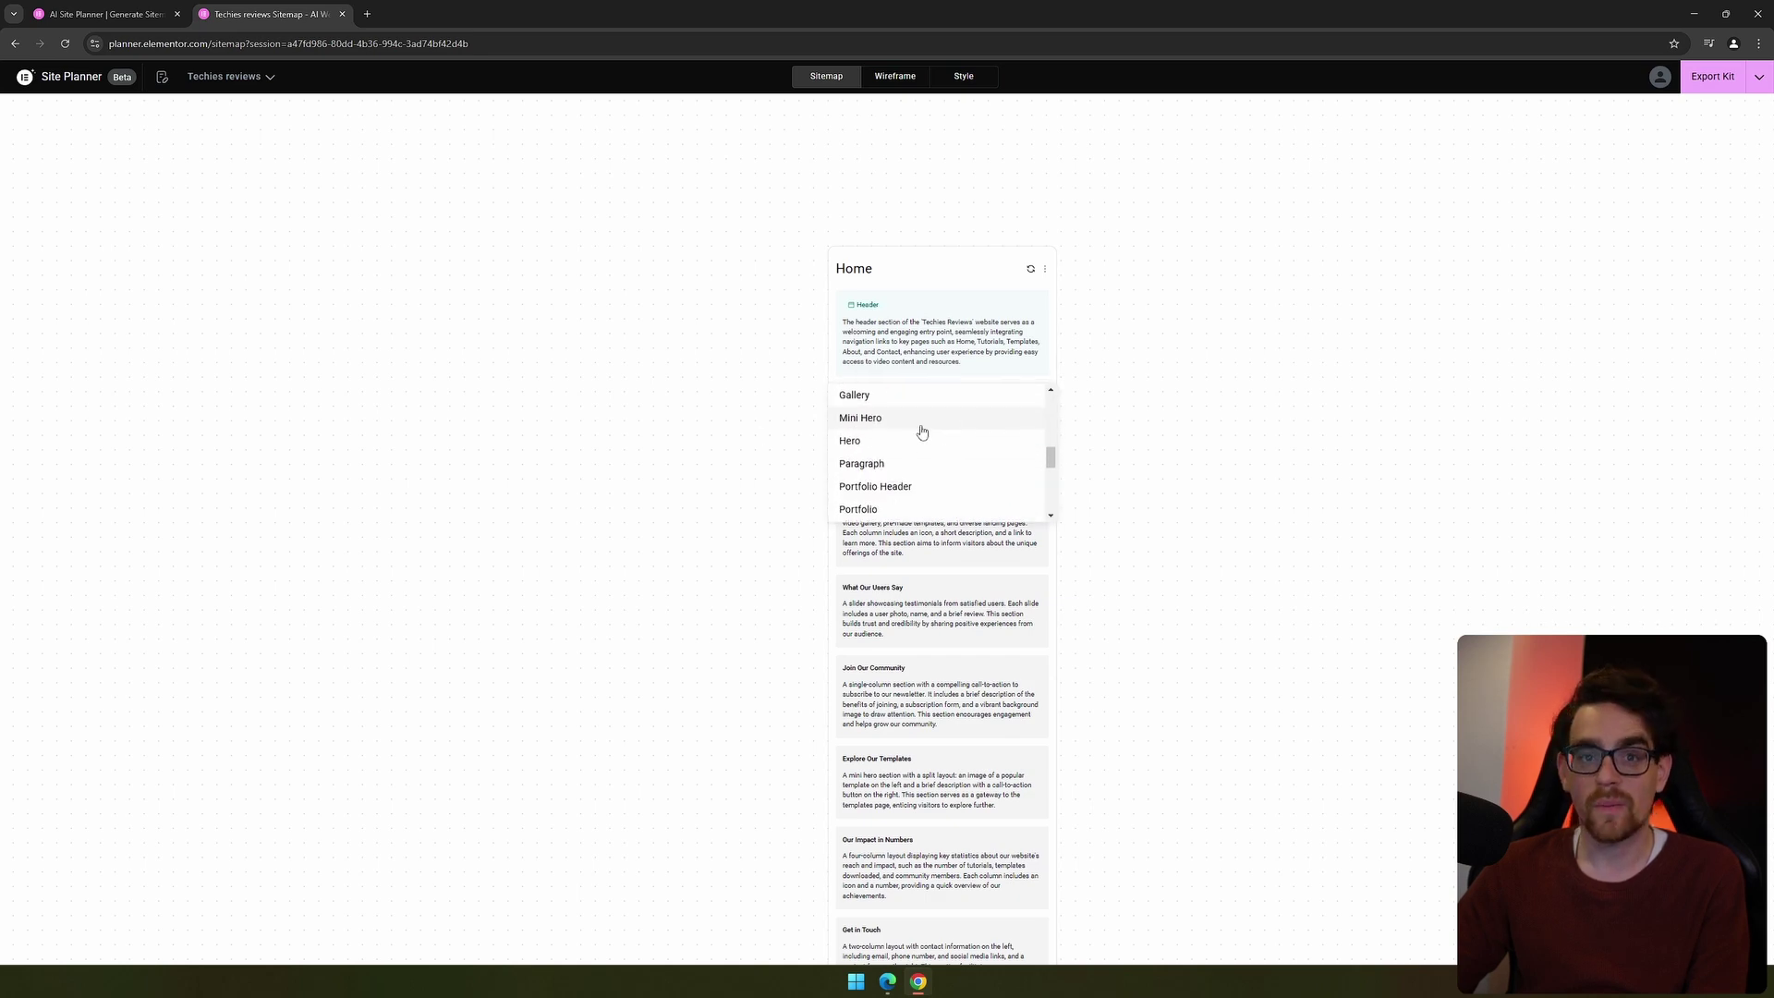
left_click(756, 434)
scroll(749, 293, "up", 3)
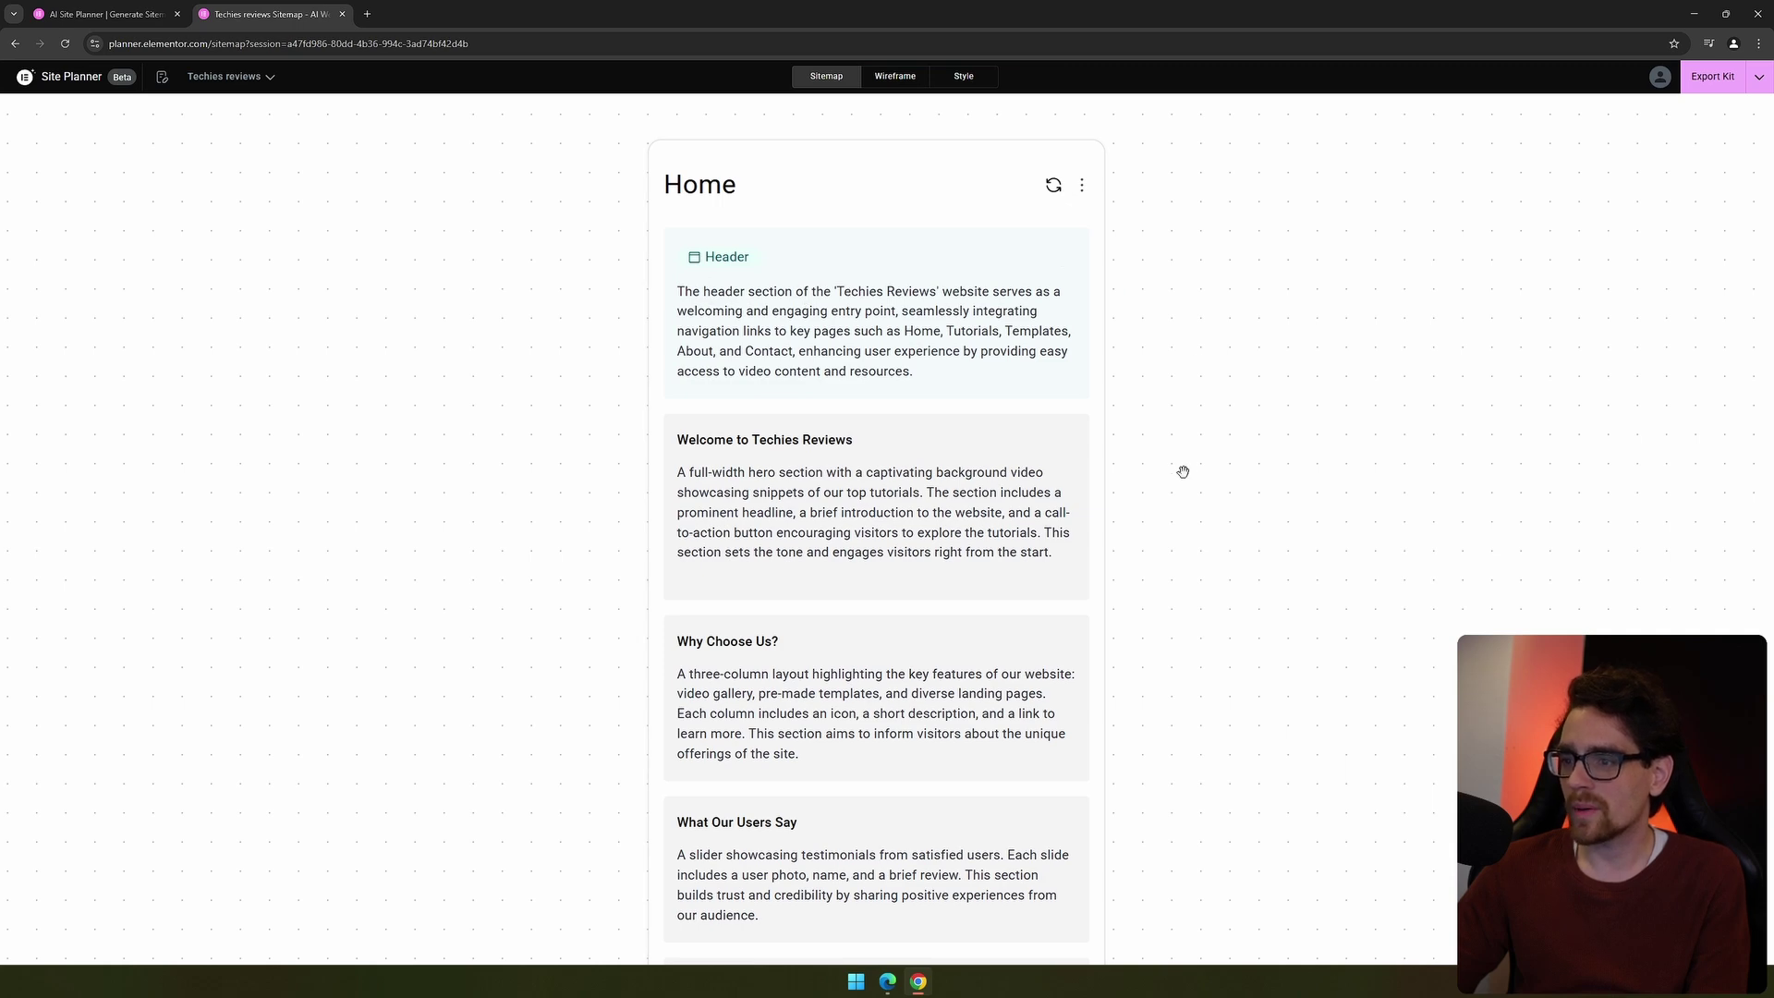
scroll(368, 455, "down", 3)
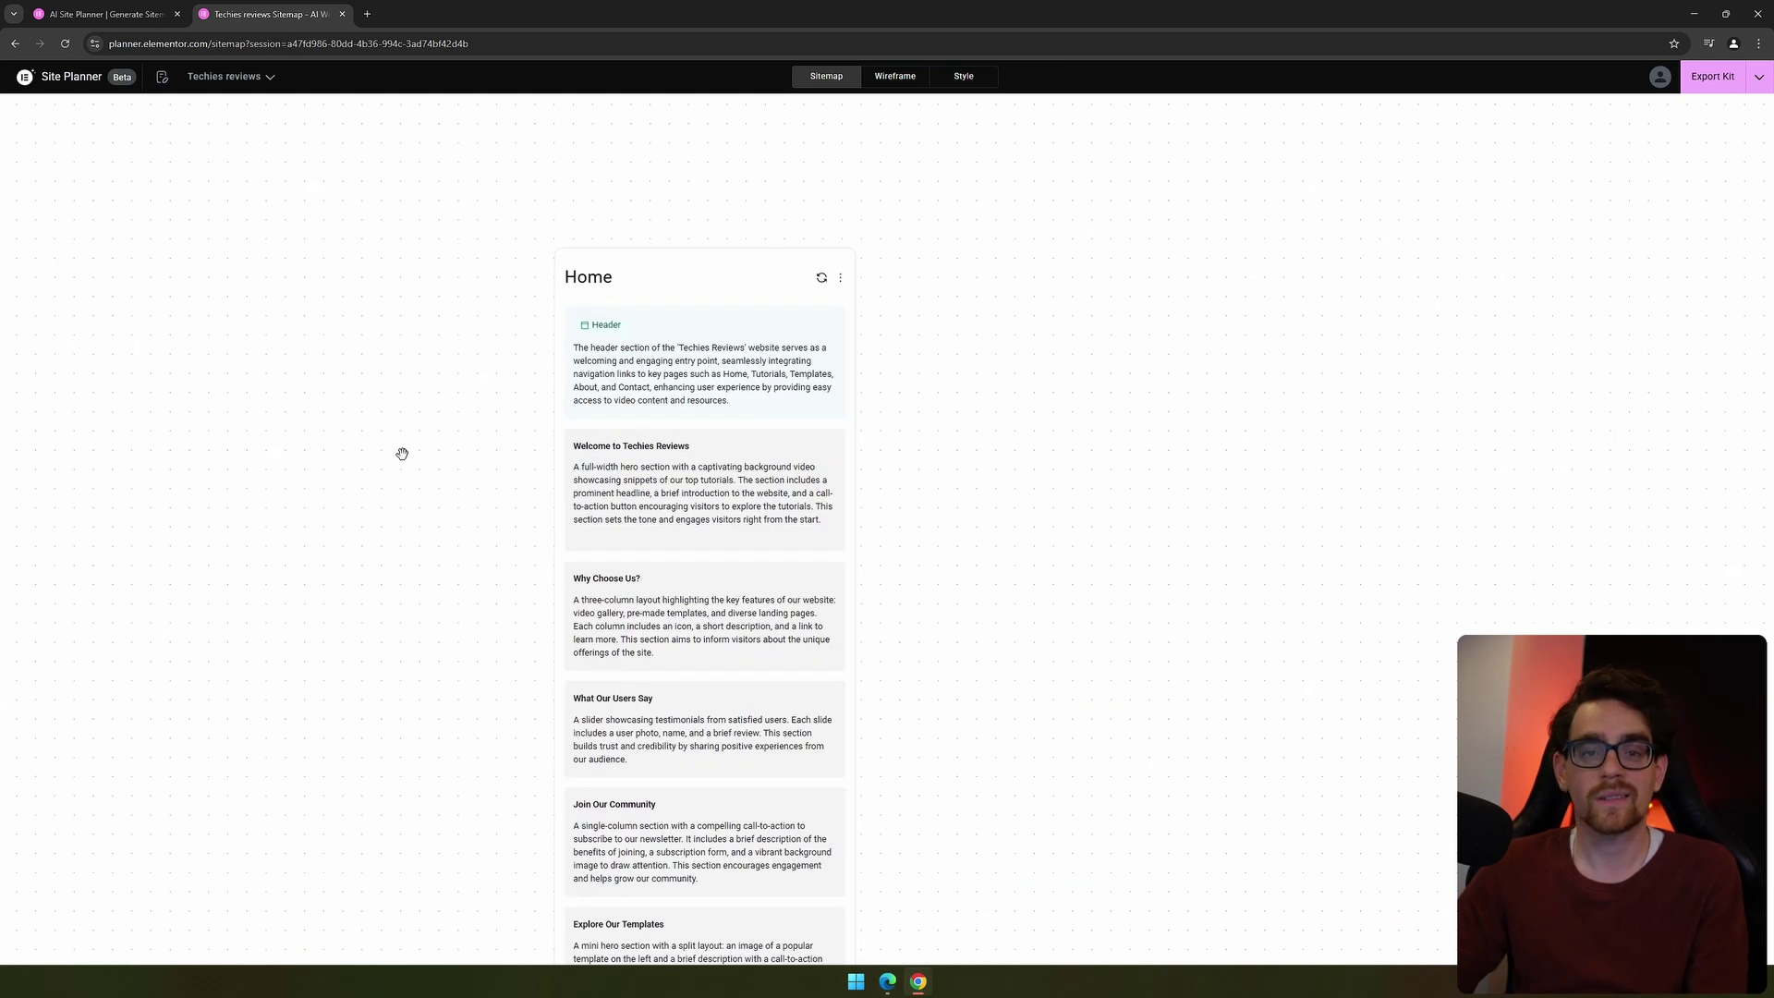
scroll(437, 507, "down", 10)
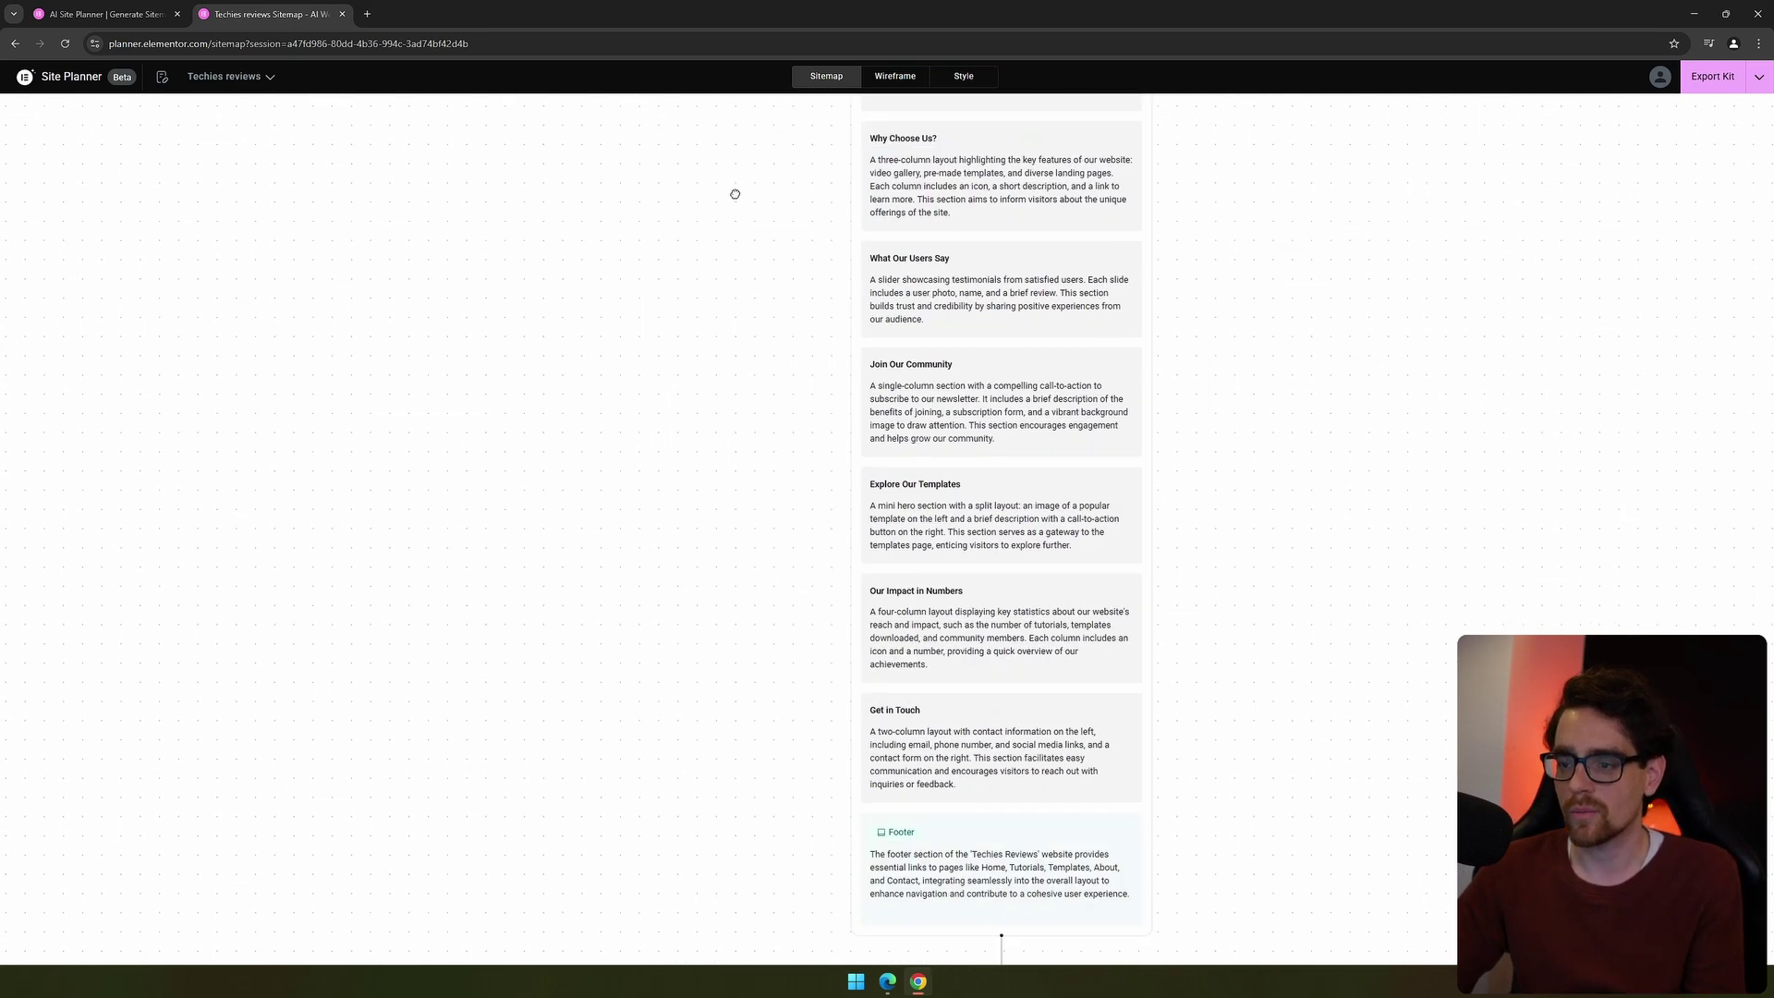
- Switch to the Wireframe view showing layouts for Home, Tutorials, Templates, About and Contact
scroll(699, 582, "down", 3)
left_click(894, 76)
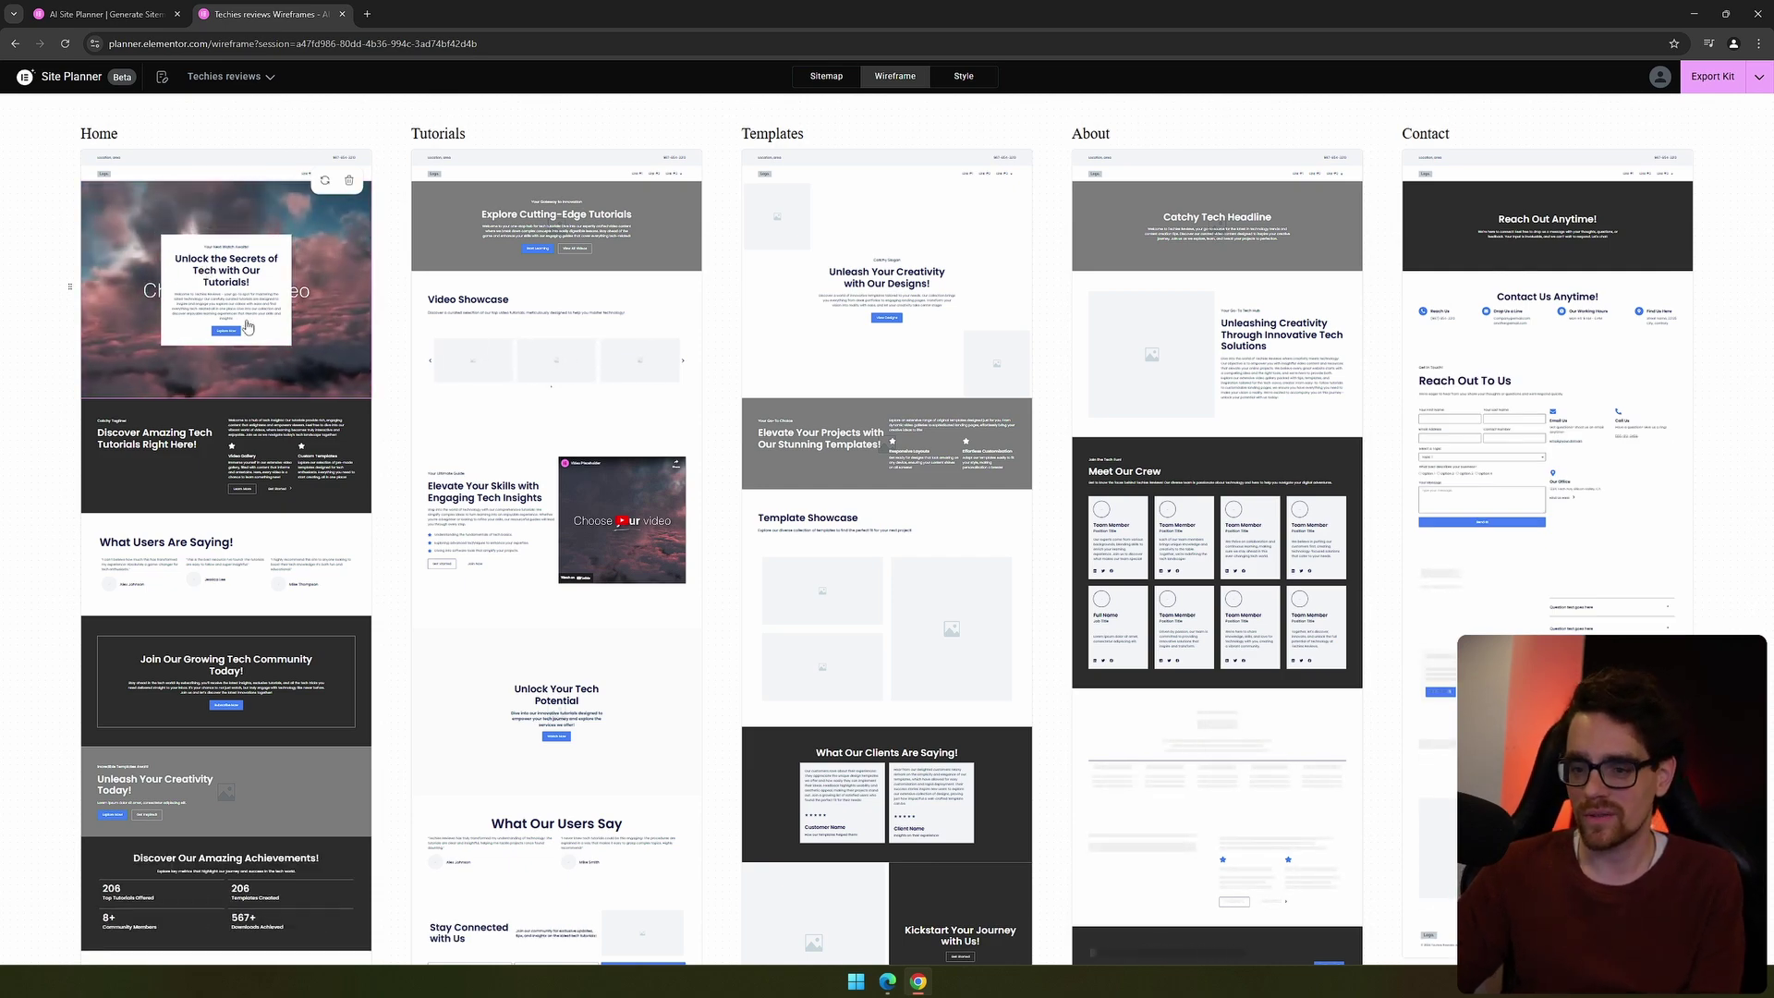
scroll(205, 268, "down", 2)
scroll(144, 371, "up", 3)
scroll(143, 371, "up", 5)
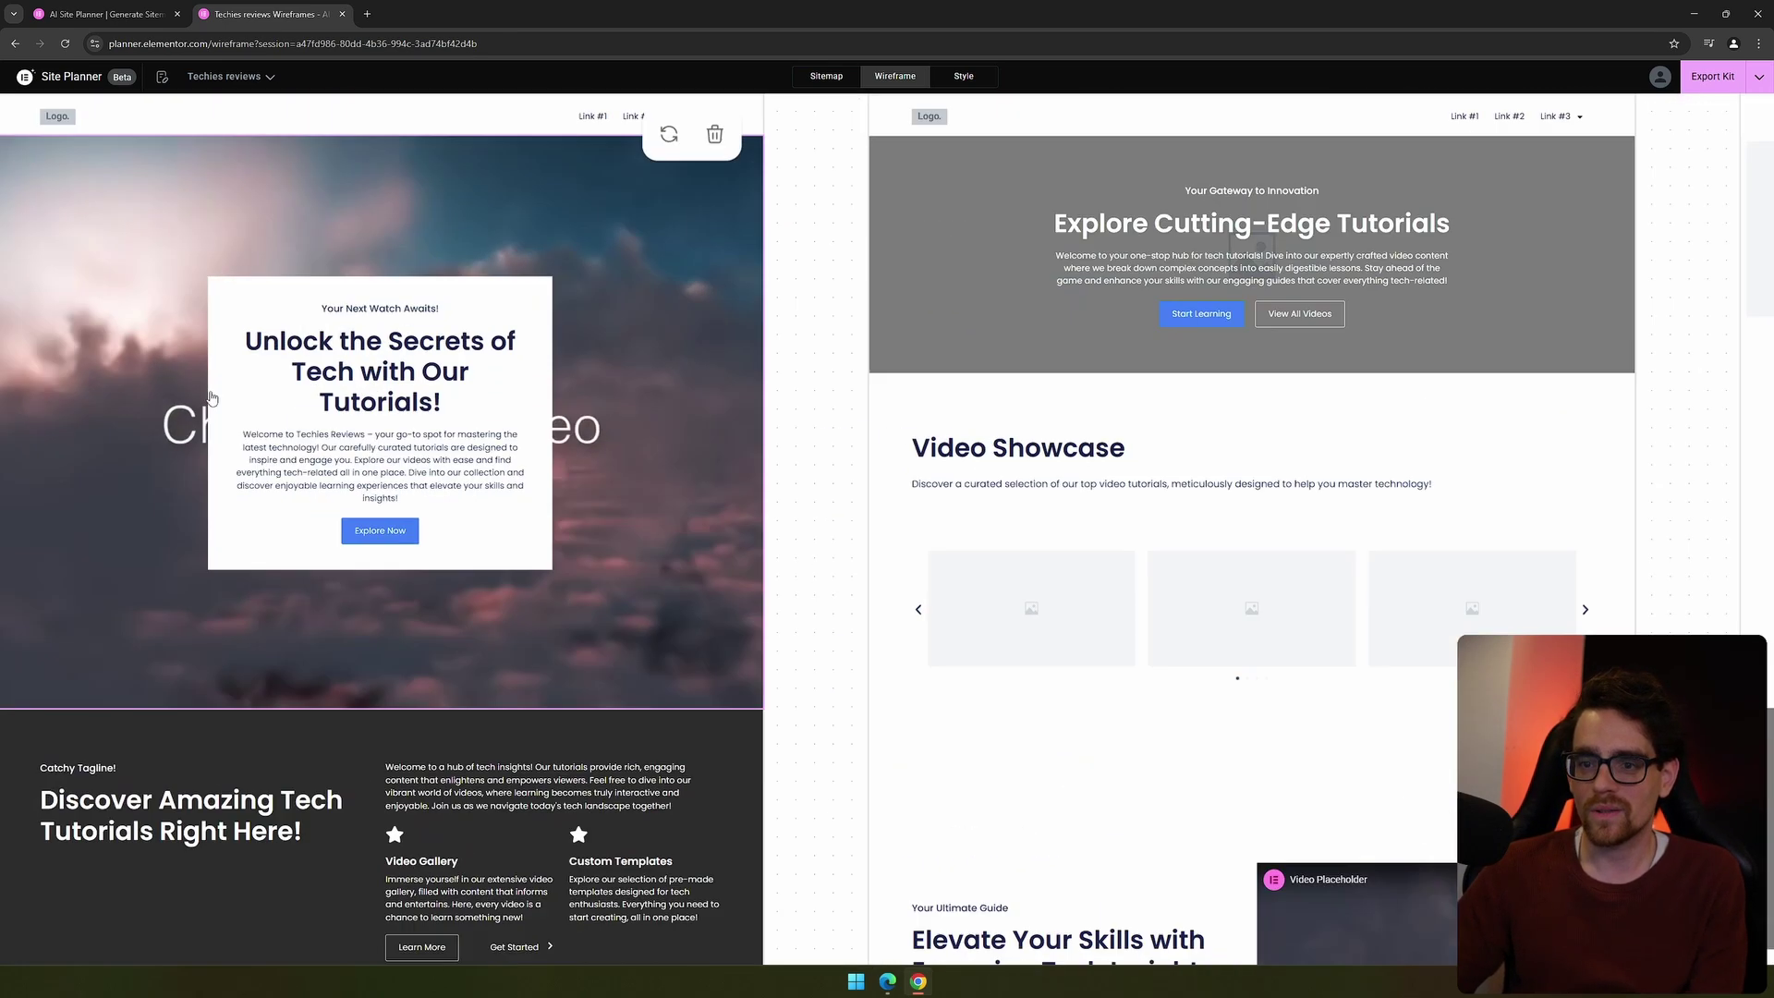
scroll(551, 257, "down", 2)
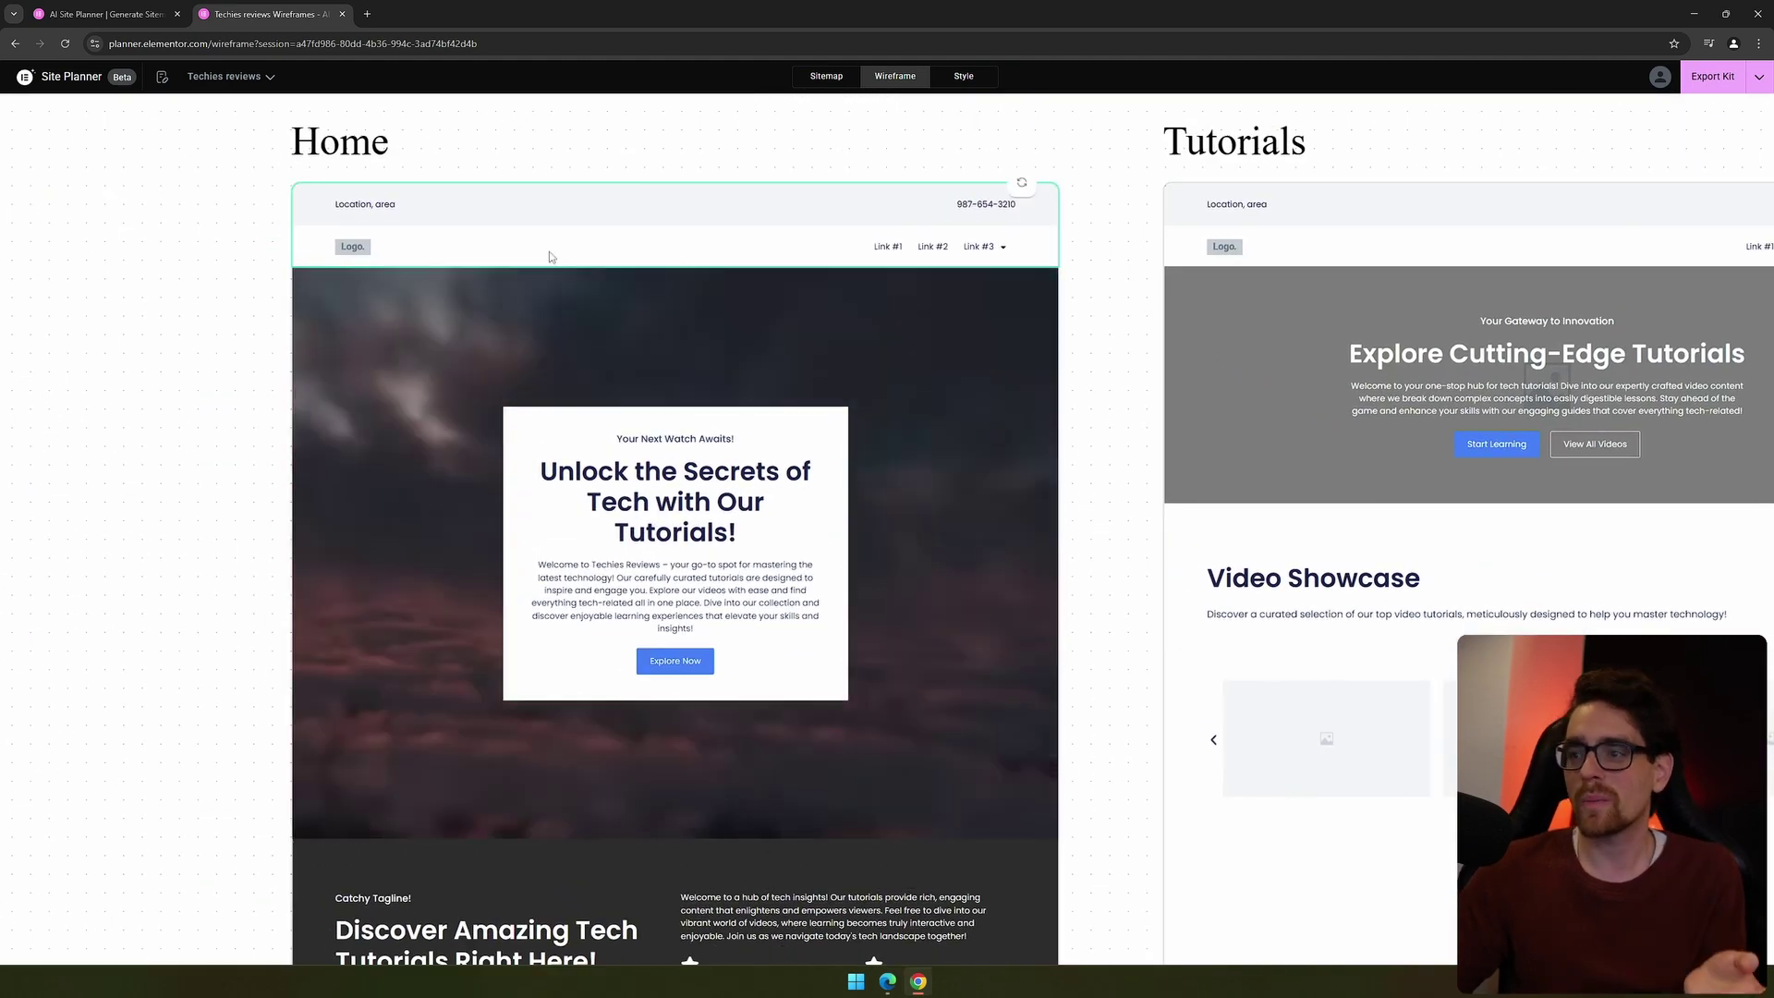
left_click(1219, 443)
left_click(277, 508)
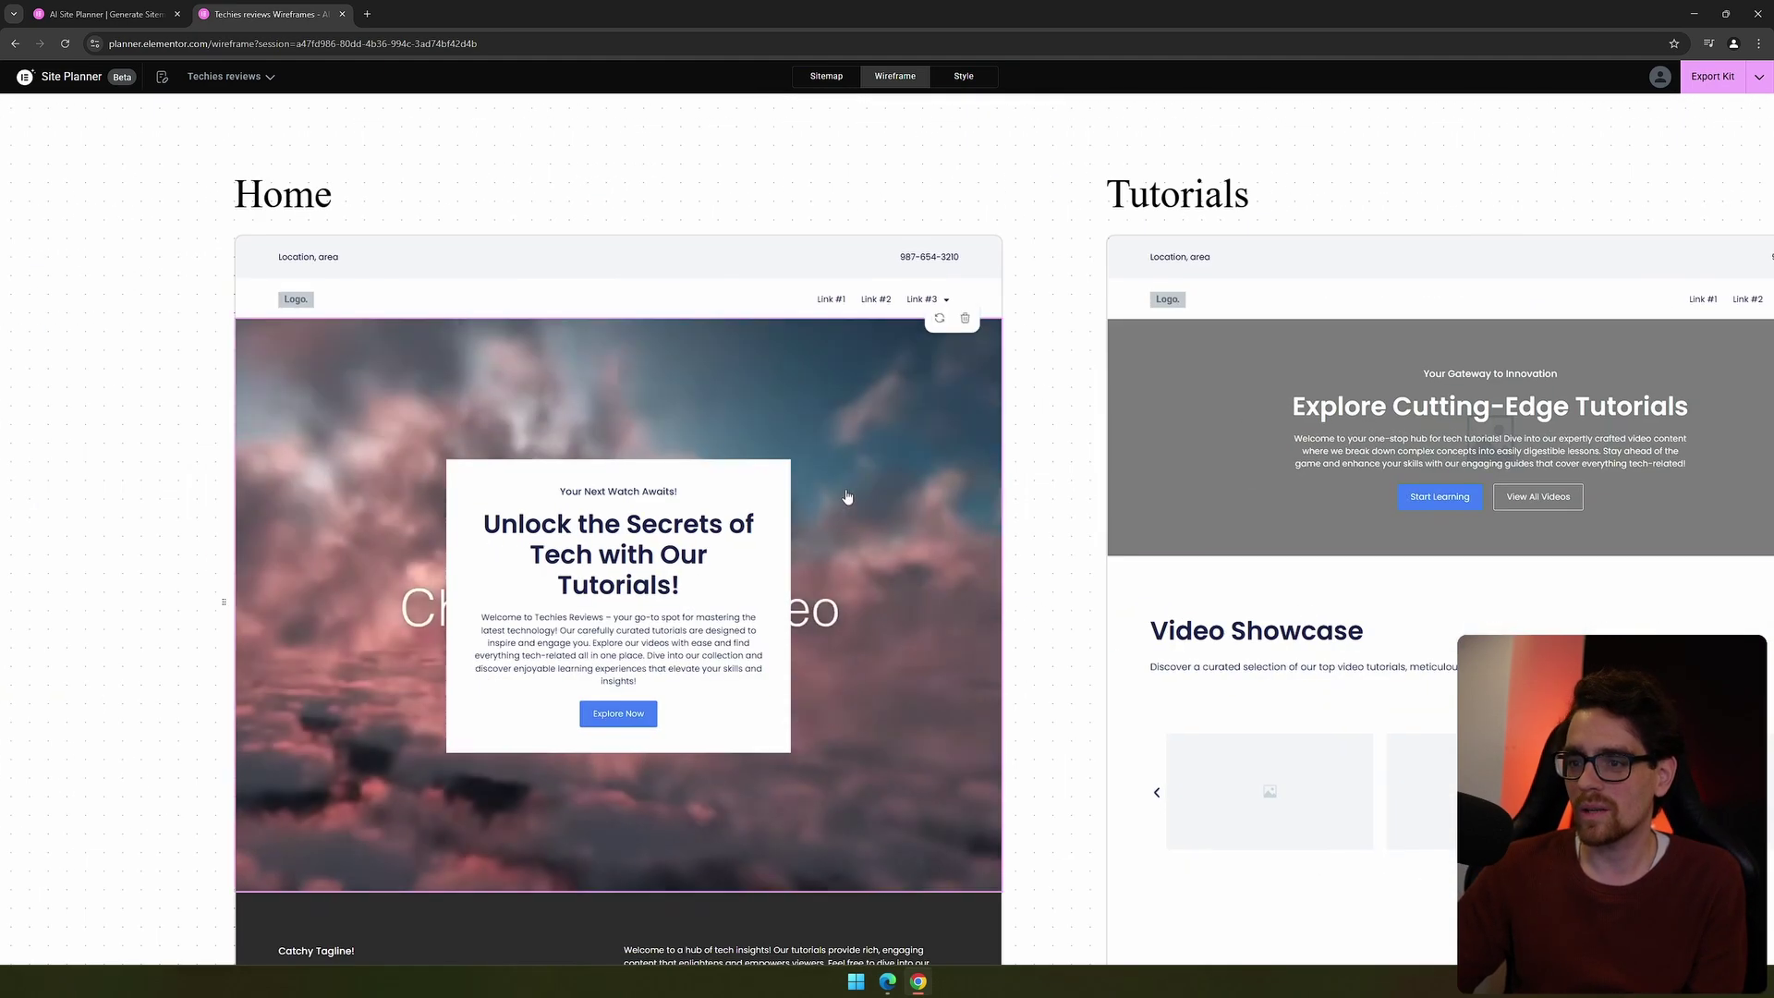
scroll(716, 624, "down", 3)
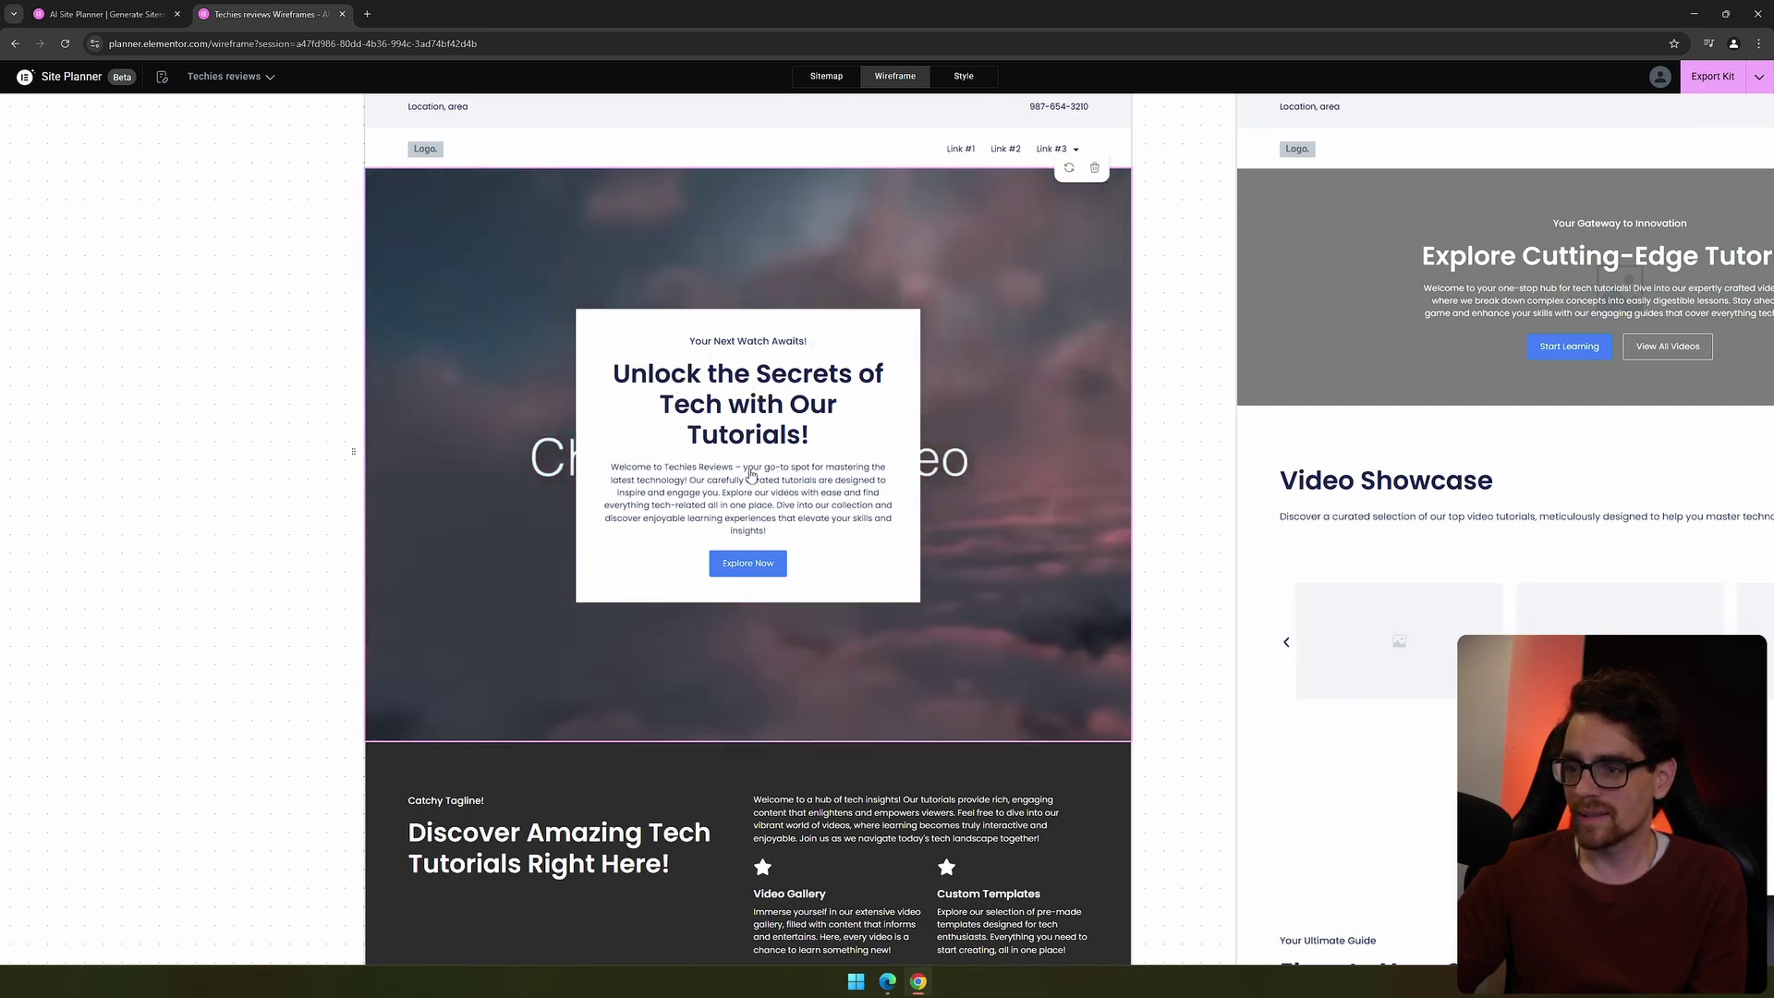
scroll(970, 662, "down", 10)
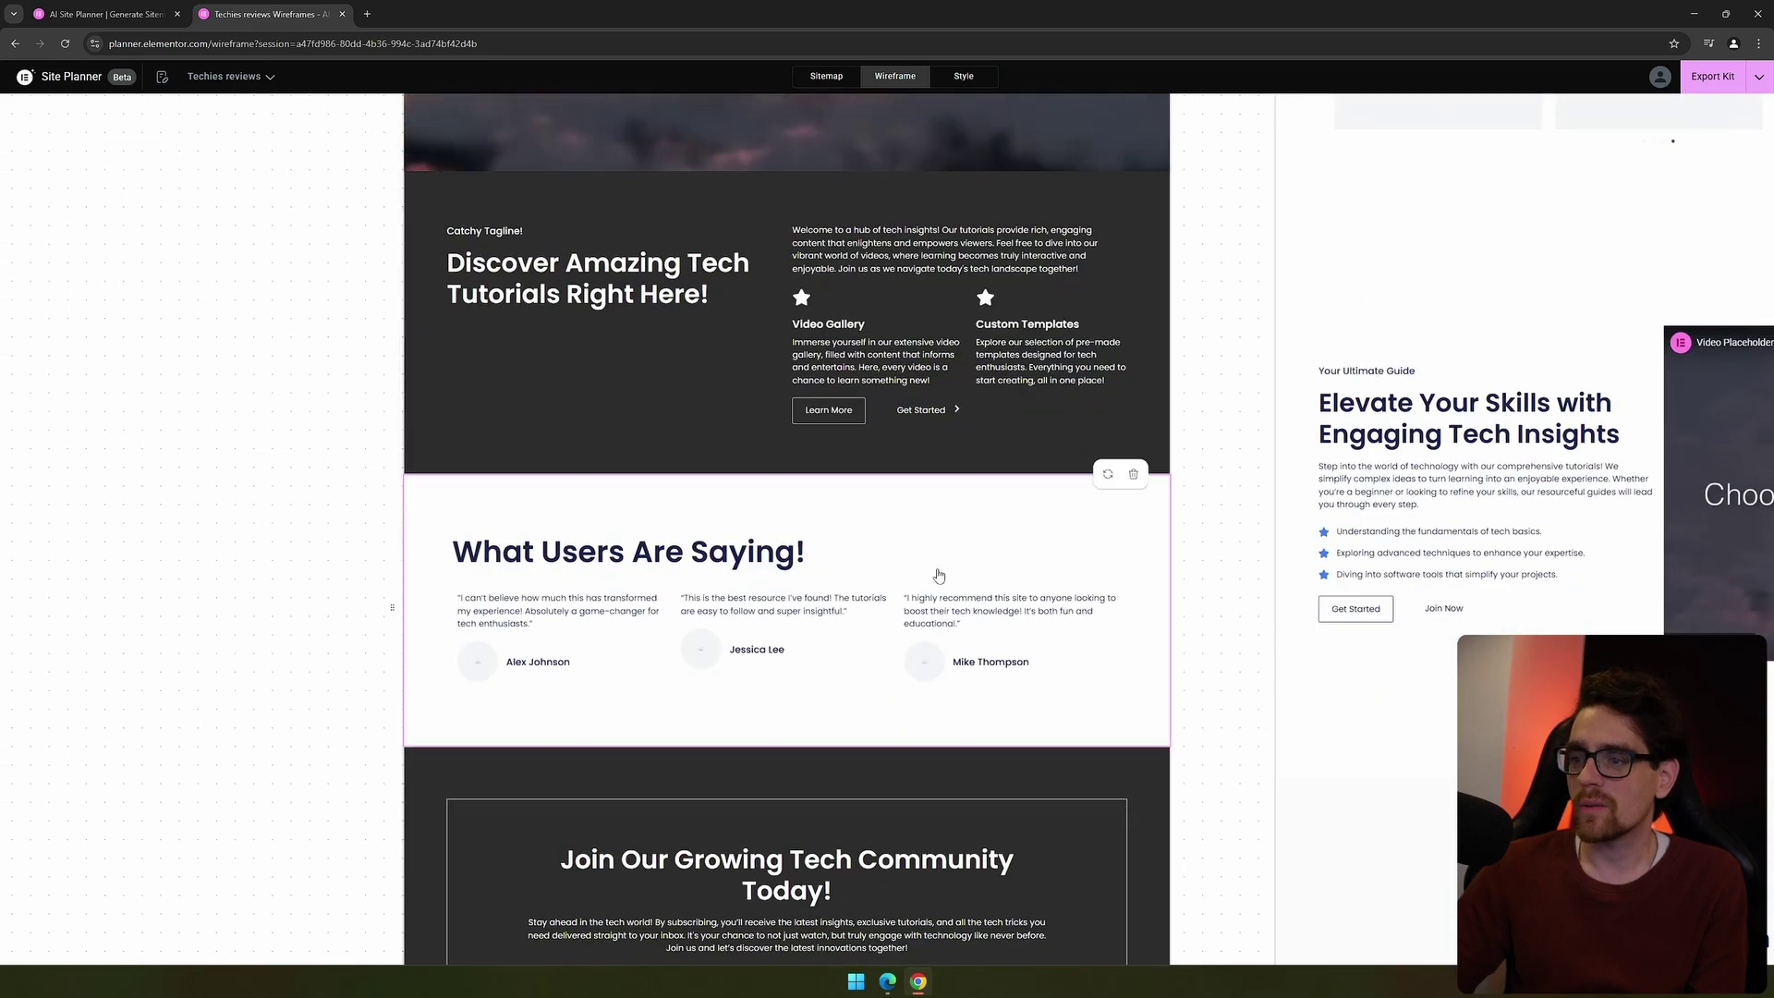
scroll(961, 443, "down", 5)
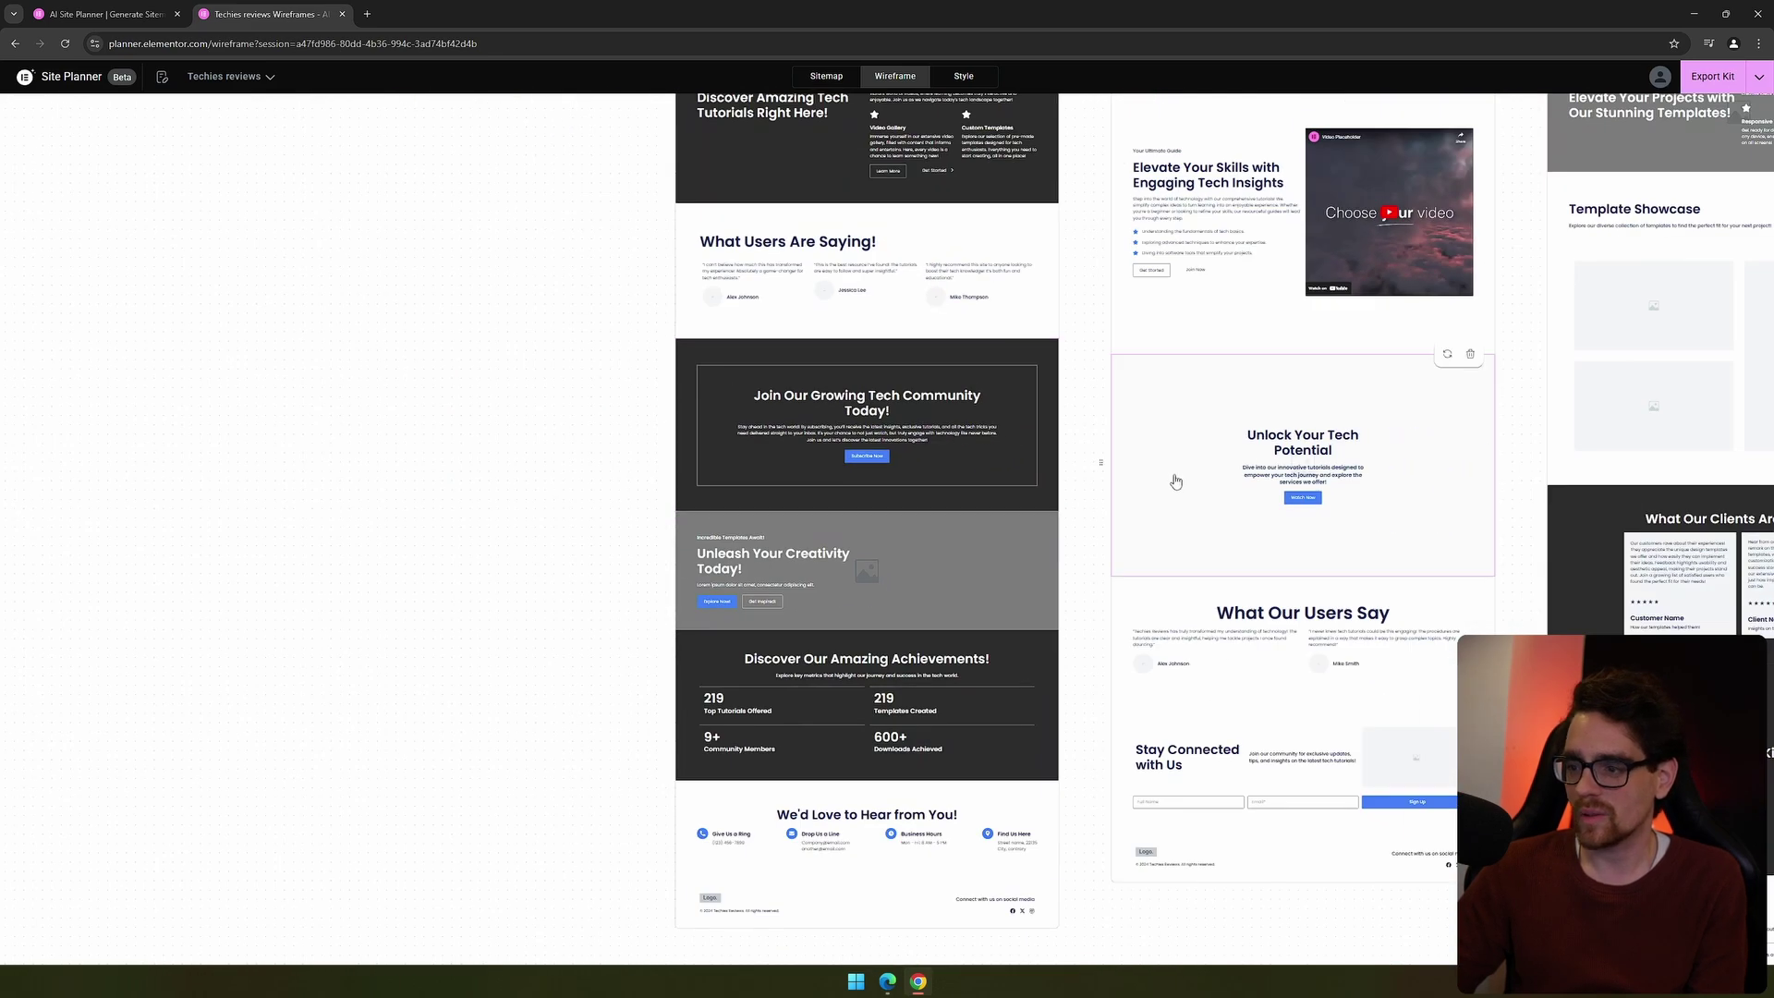
scroll(788, 686, "right", 5)
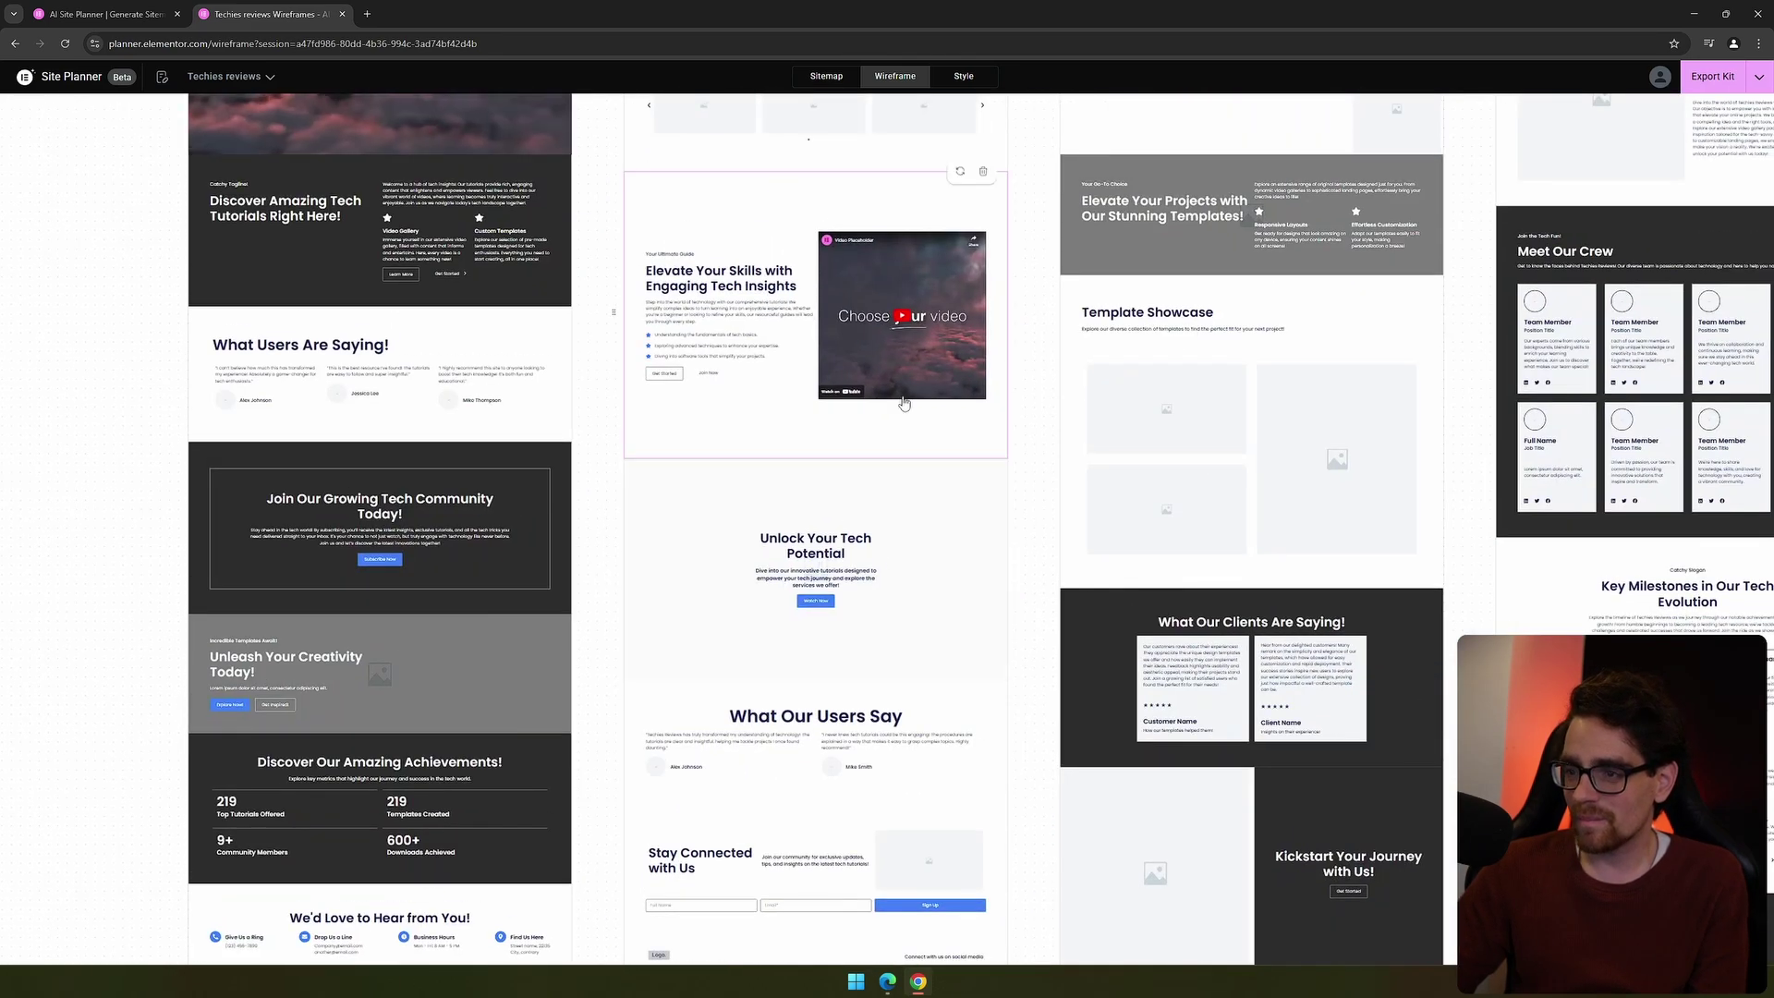
scroll(946, 565, "up", 3)
scroll(946, 565, "right", 1)
scroll(946, 565, "up", 5)
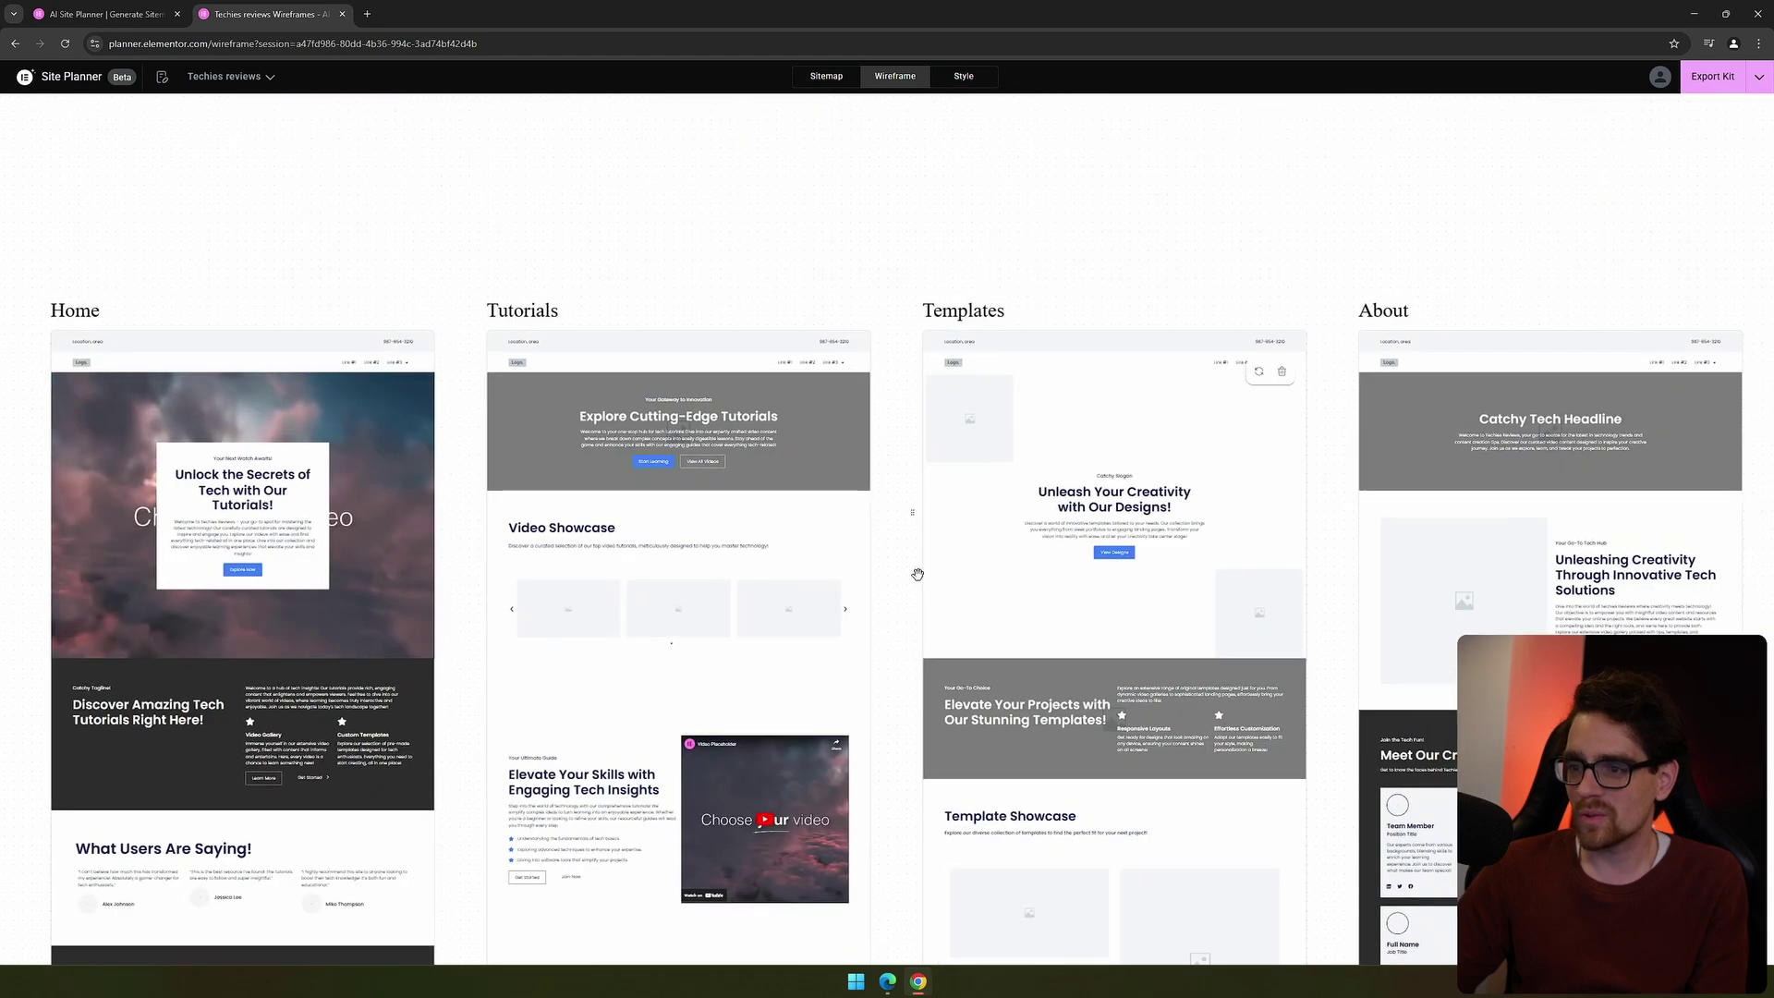
scroll(1302, 555, "right", 1)
scroll(471, 333, "left", 3)
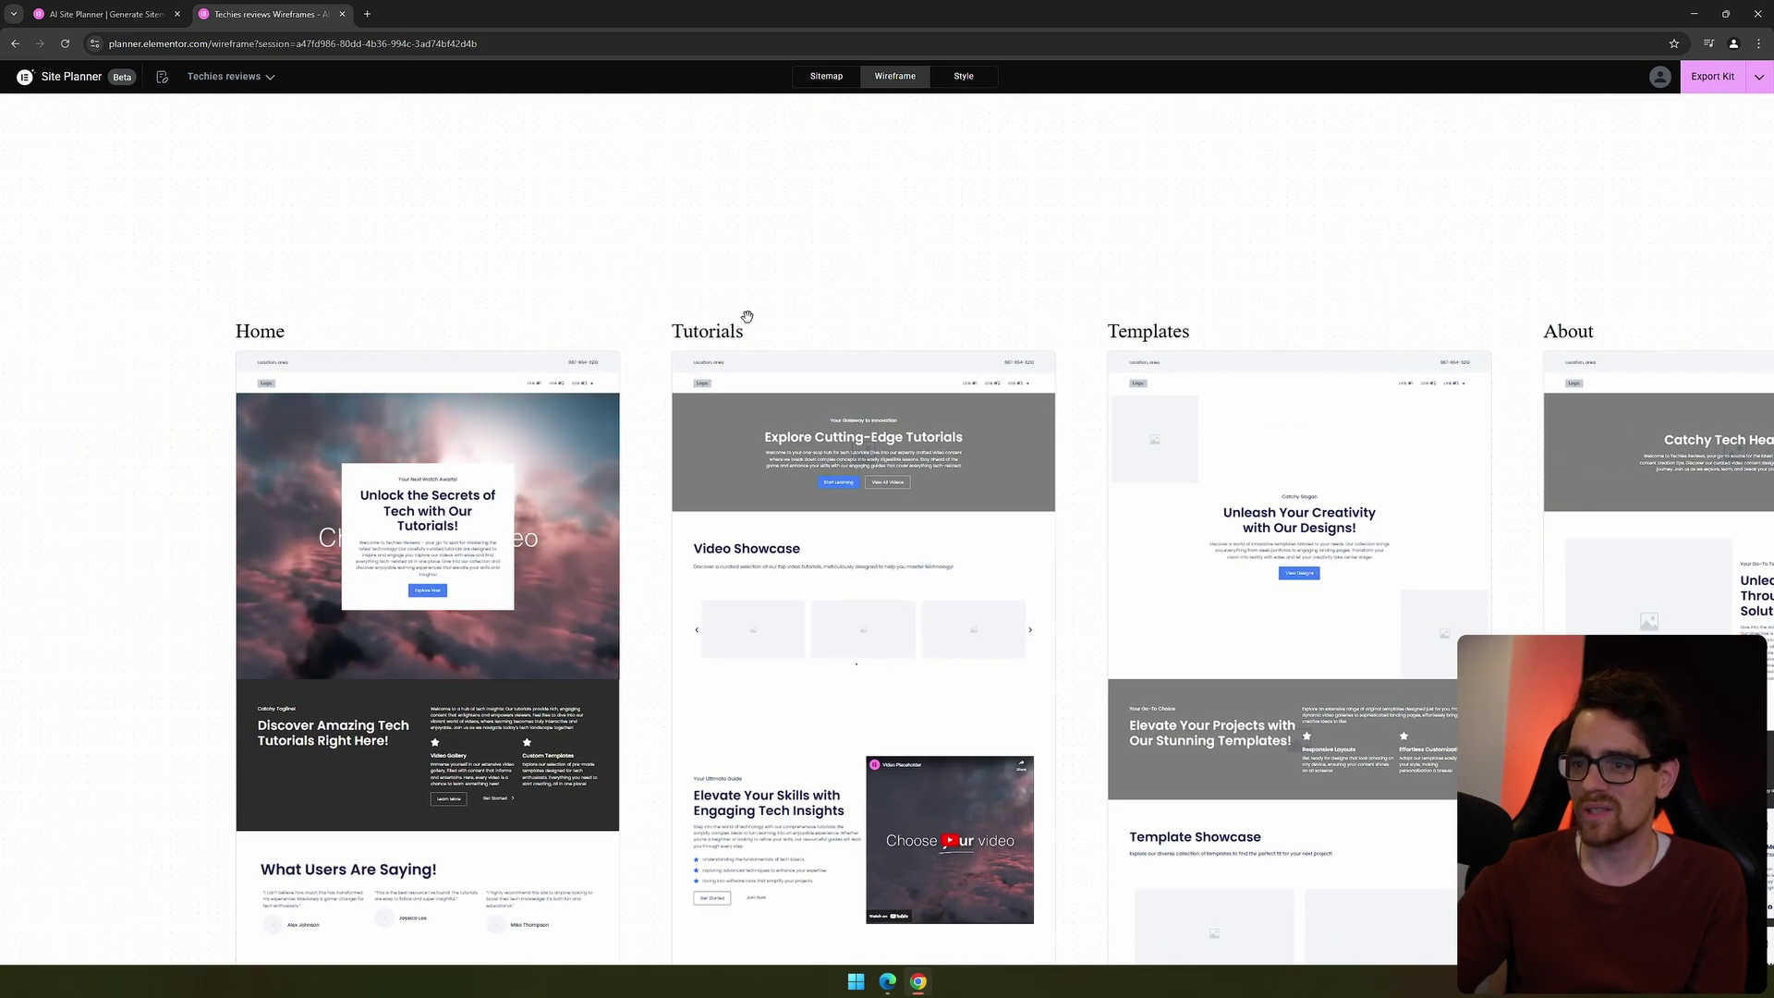
scroll(1049, 336, "right", 10)
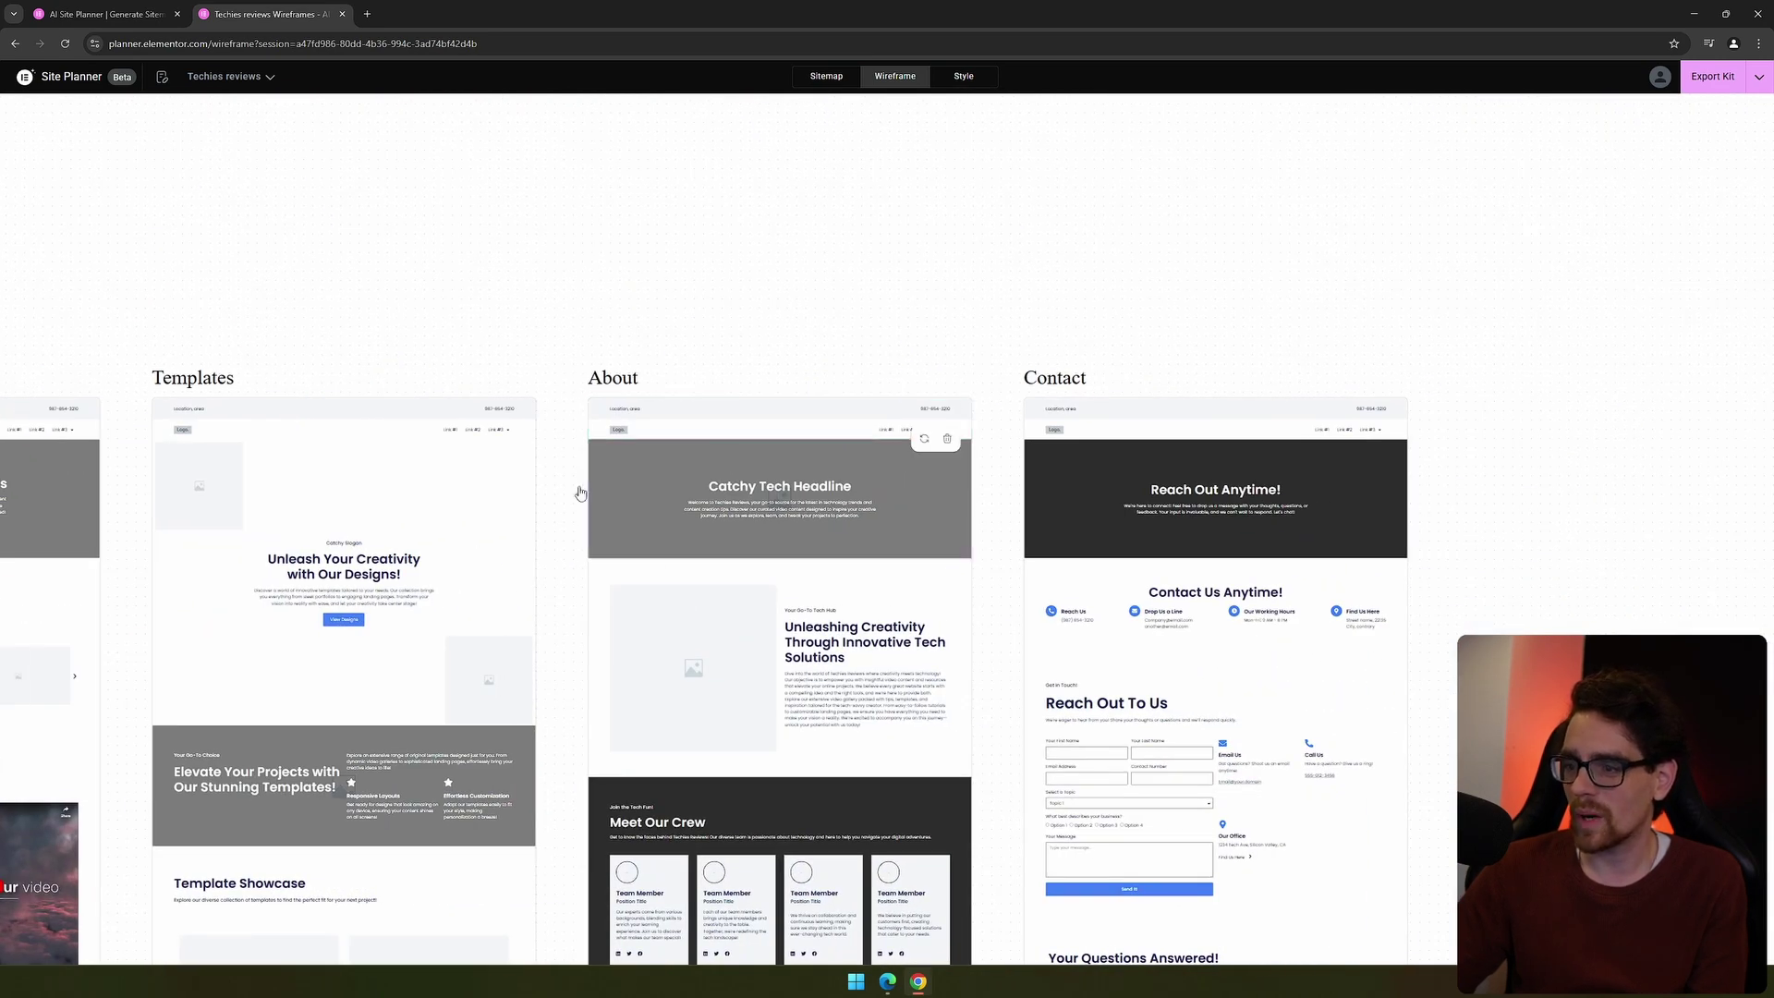
scroll(1018, 424, "down", 3)
scroll(1018, 424, "left", 8)
scroll(1018, 424, "up", 1)
scroll(979, 432, "right", 6)
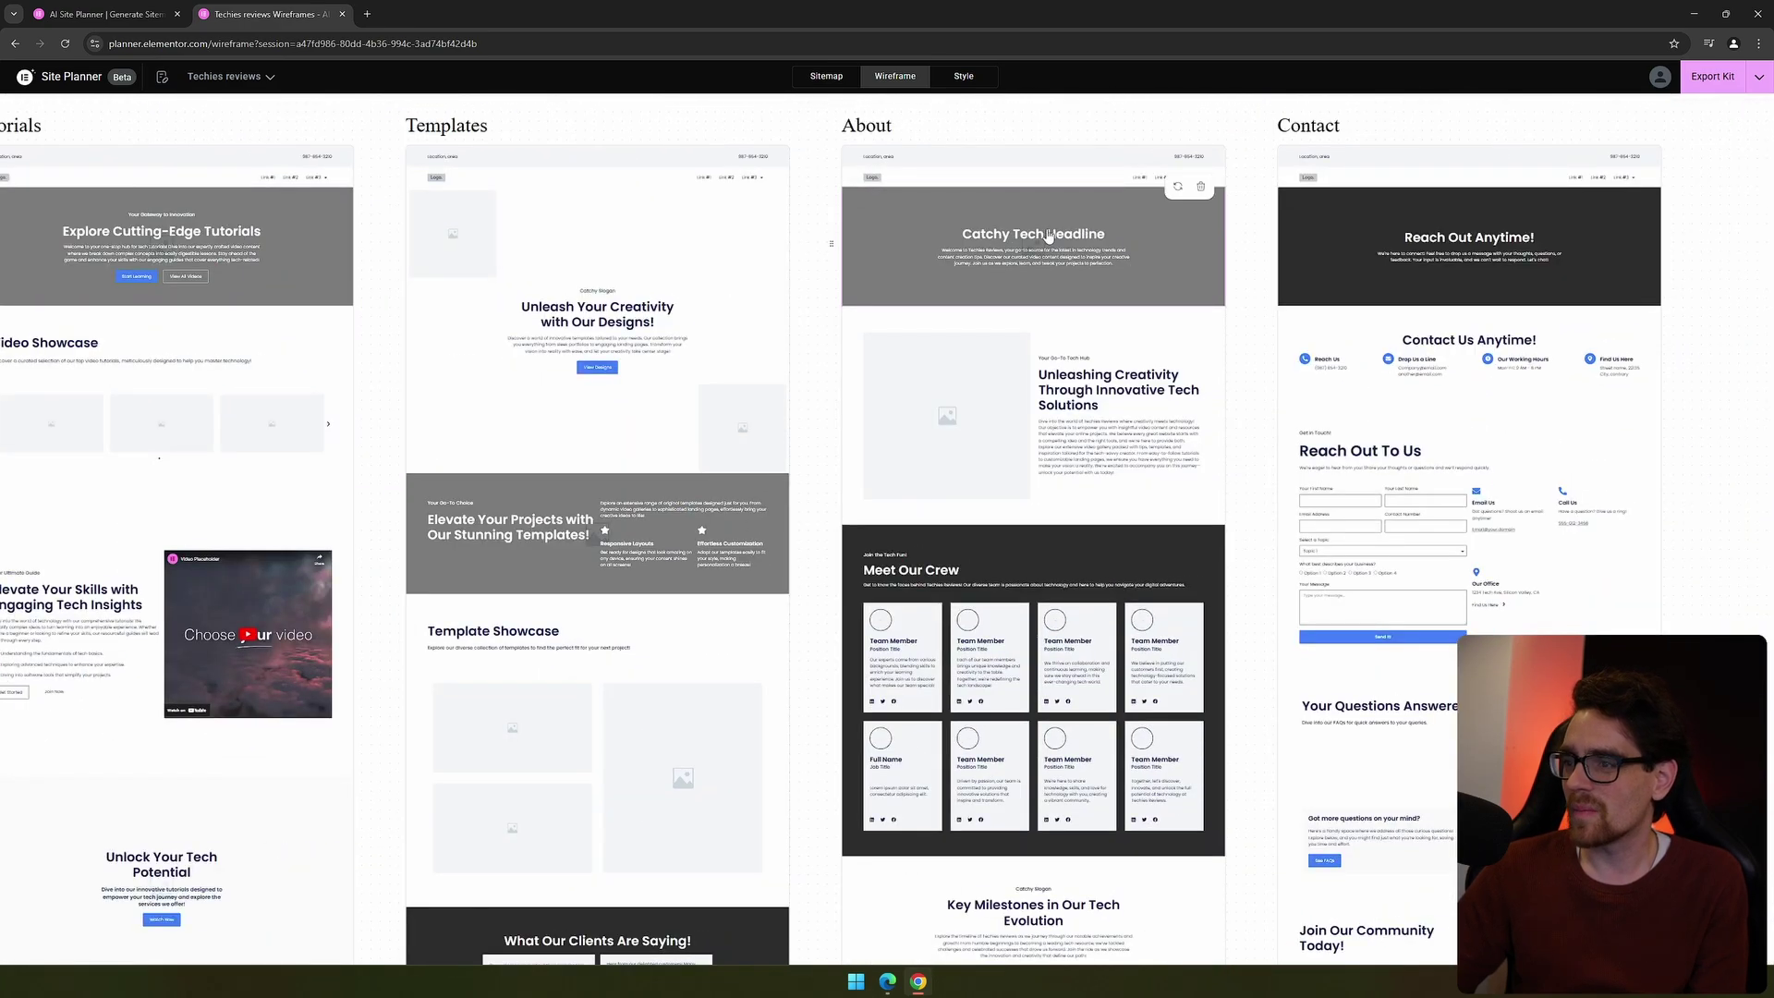
left_click_drag(509, 432, 1188, 456)
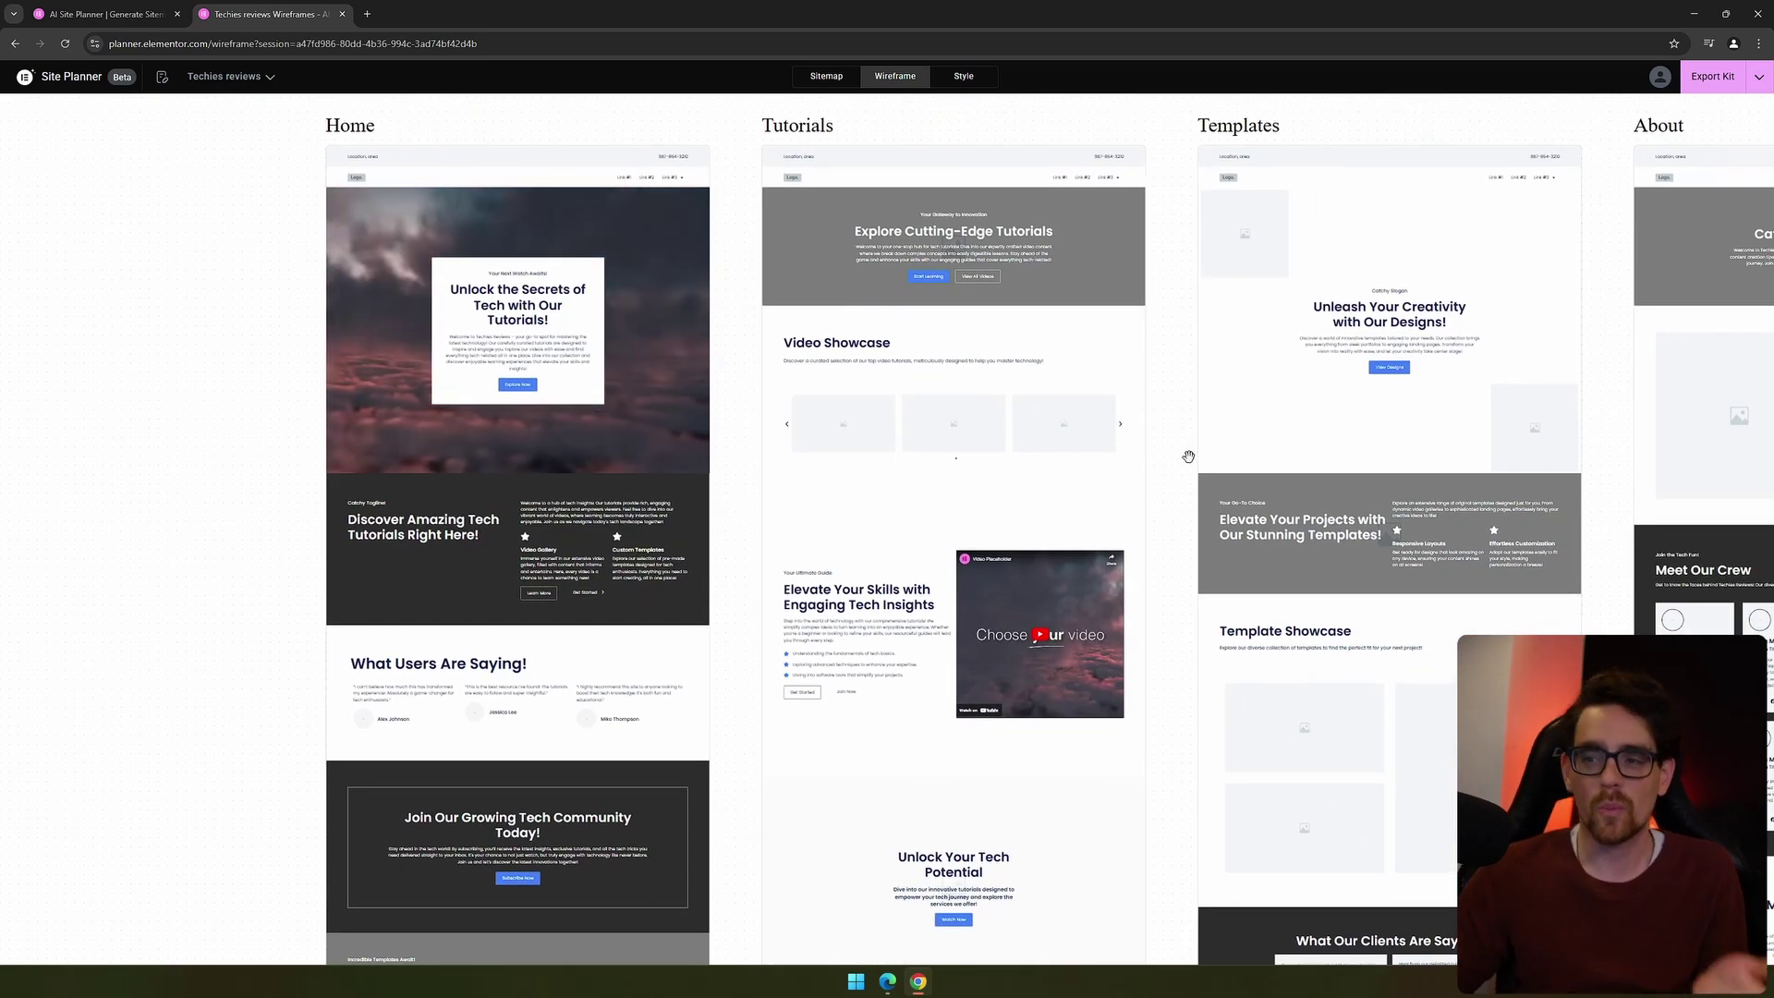
scroll(1020, 388, "up", 2)
scroll(1019, 388, "up", 1)
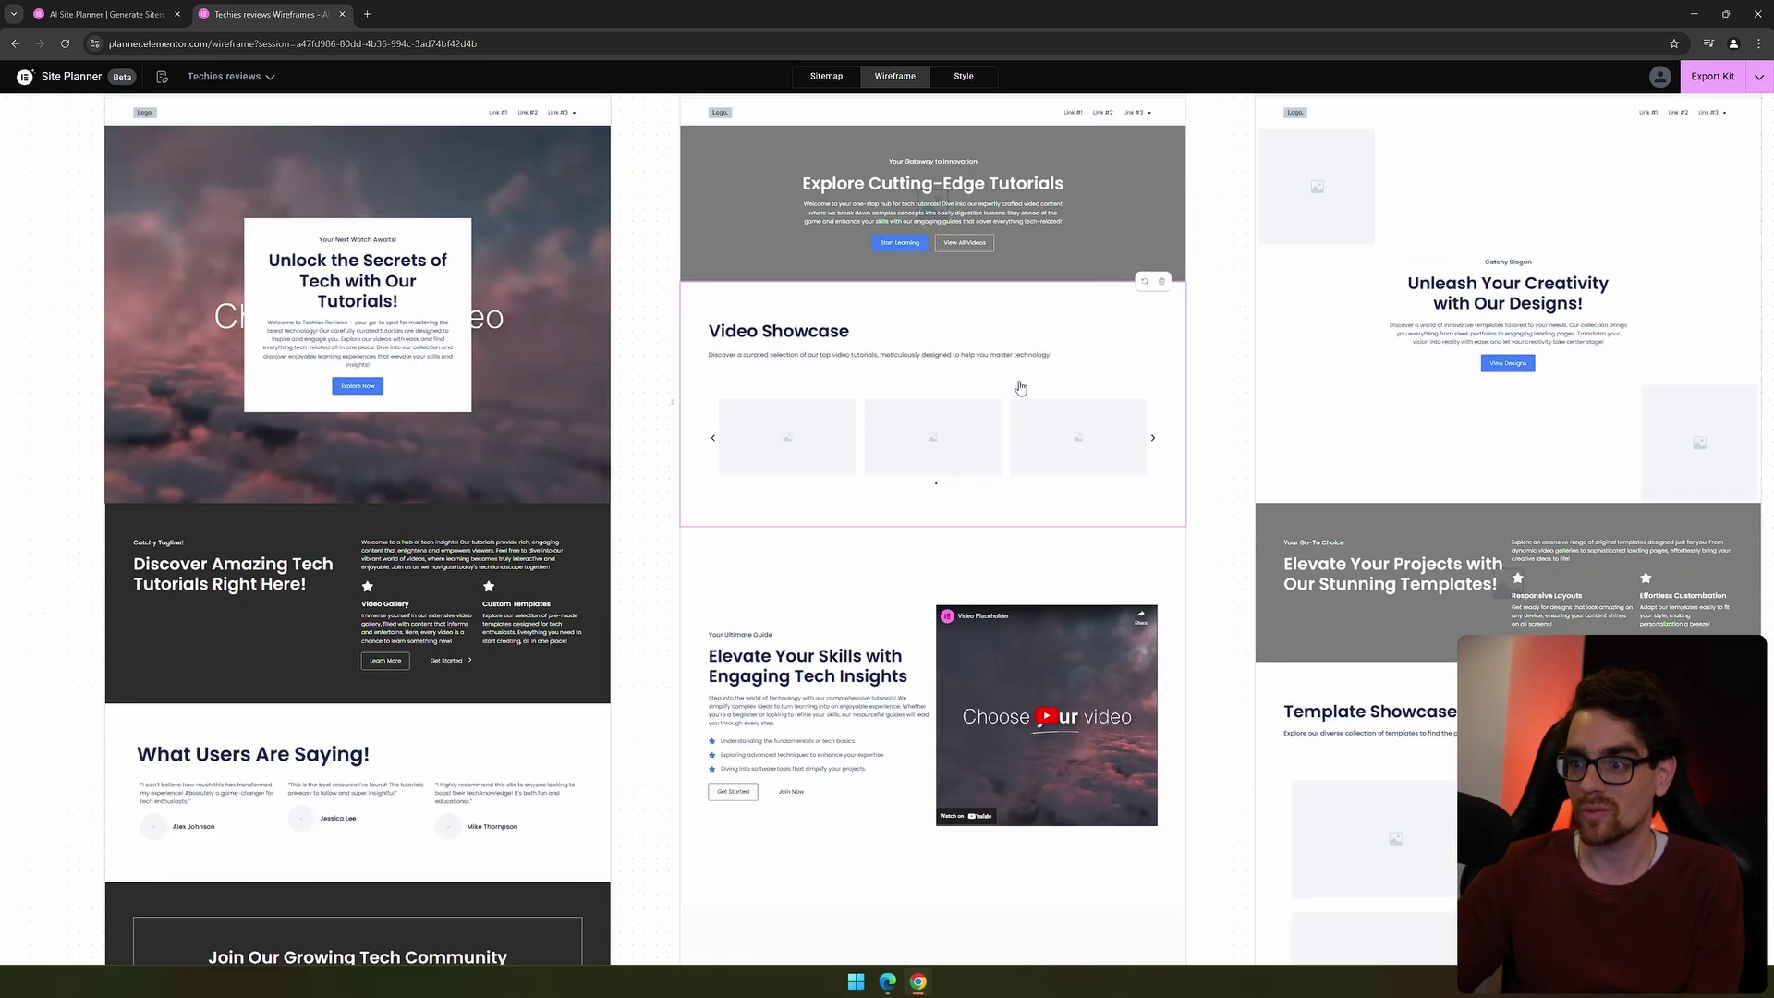
scroll(1020, 388, "down", 3)
scroll(938, 636, "down", 5)
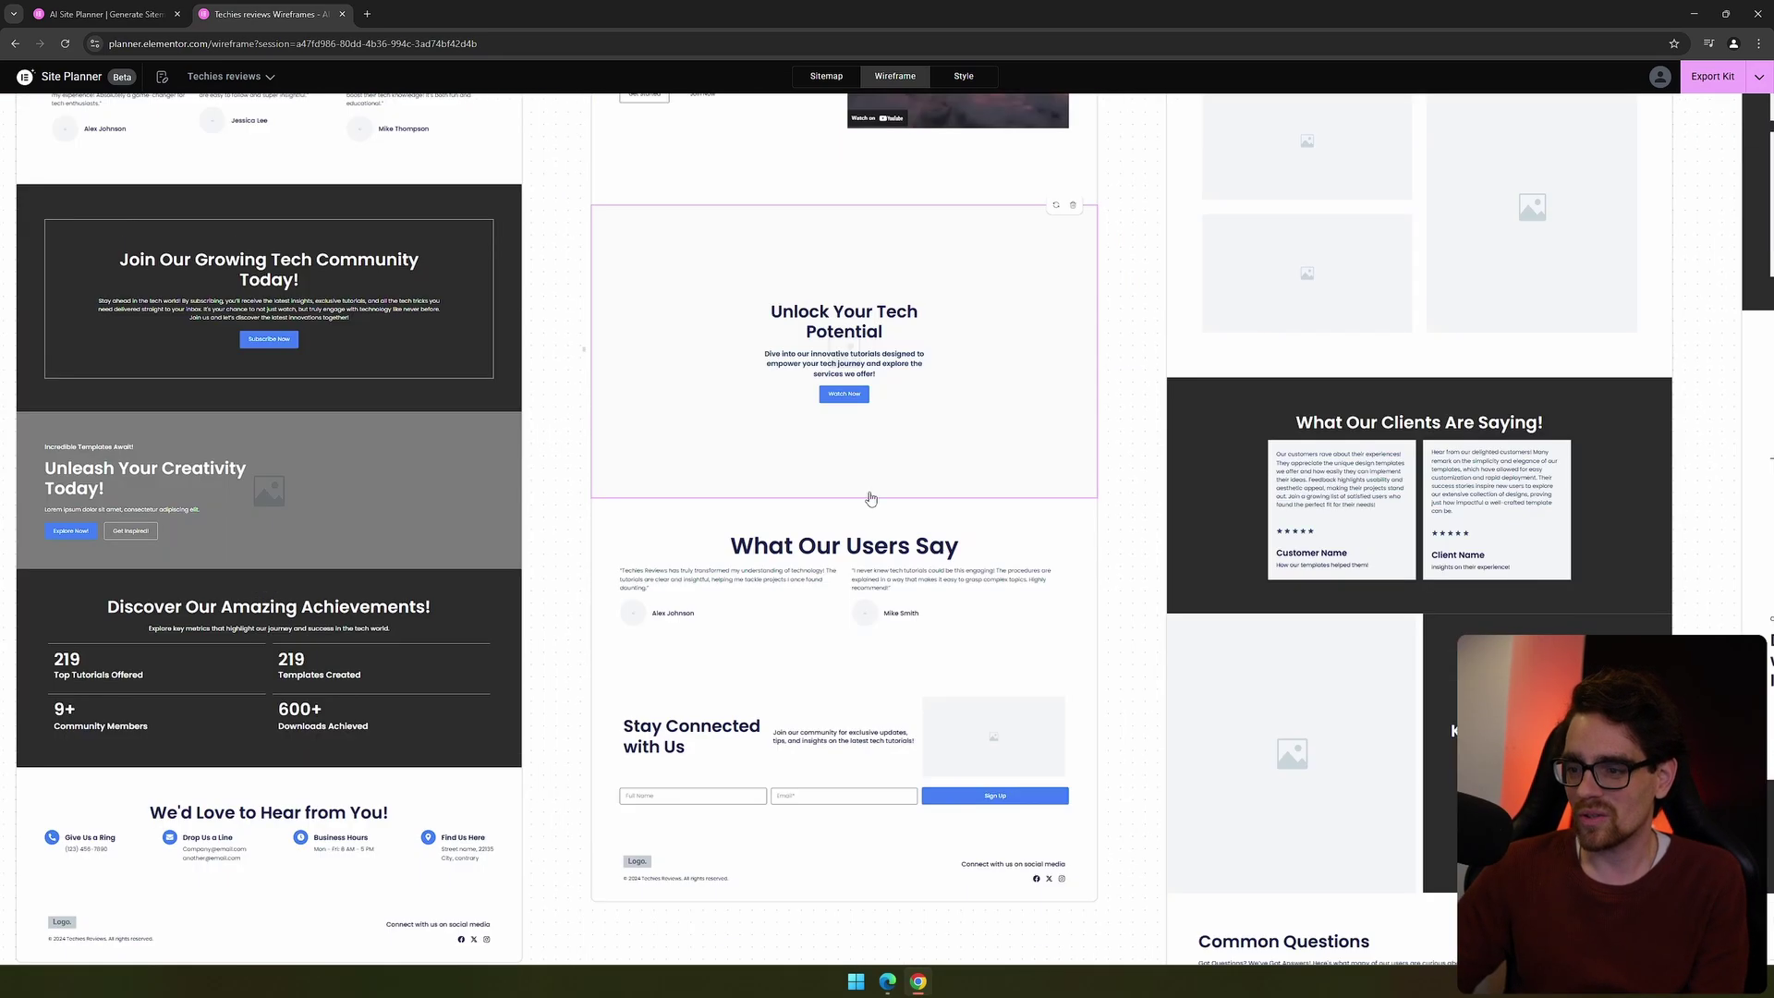
scroll(923, 404, "down", 5)
scroll(924, 404, "down", 5)
scroll(1282, 223, "up", 2)
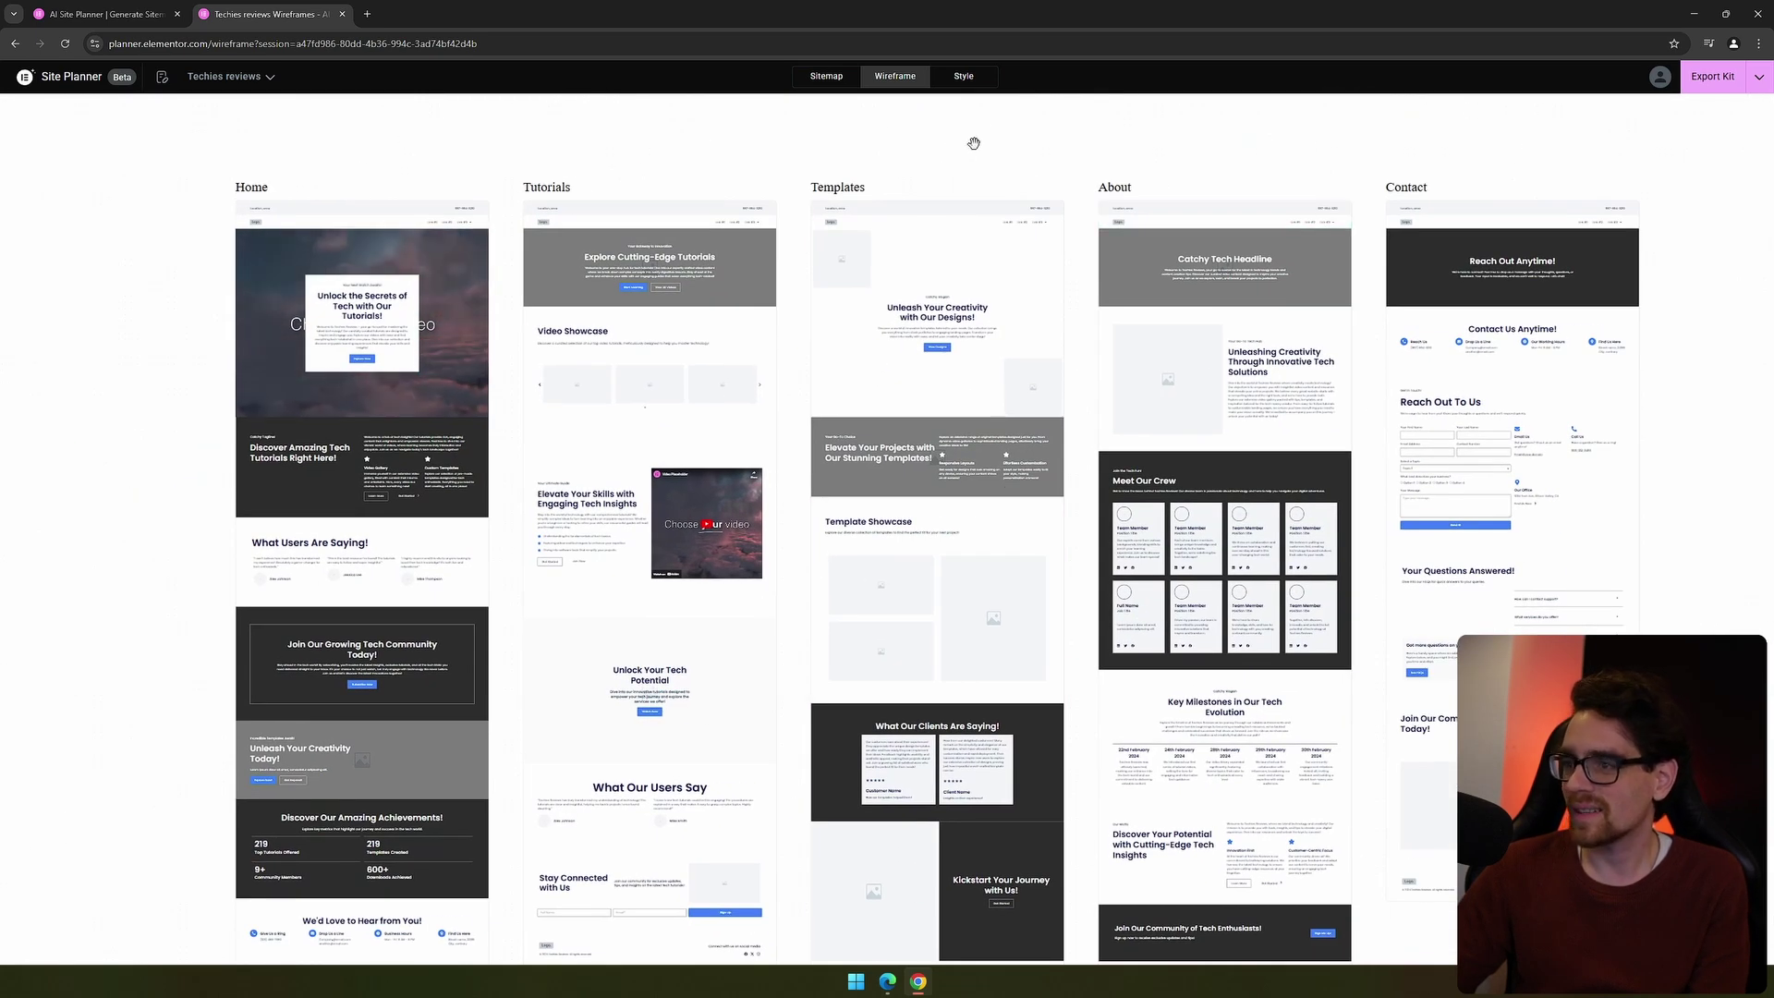
- Move to the Style stage, which shows a 'Style your wireframes' placeholder
left_click(966, 80)
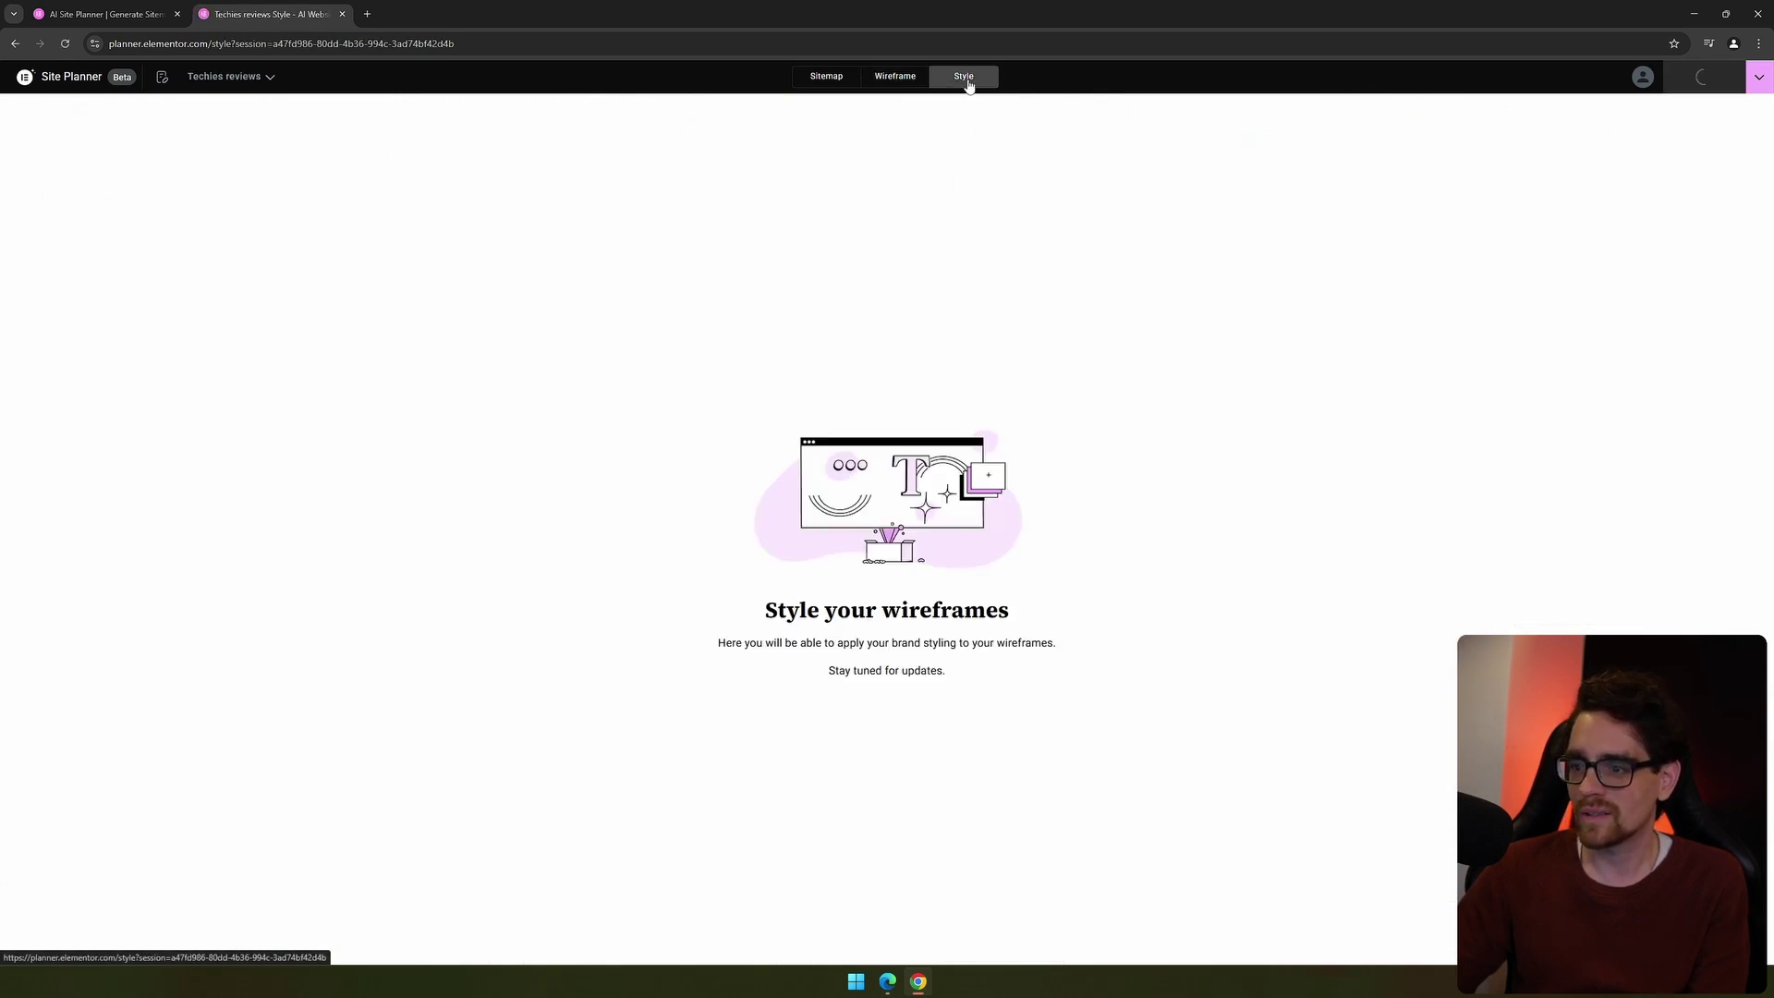